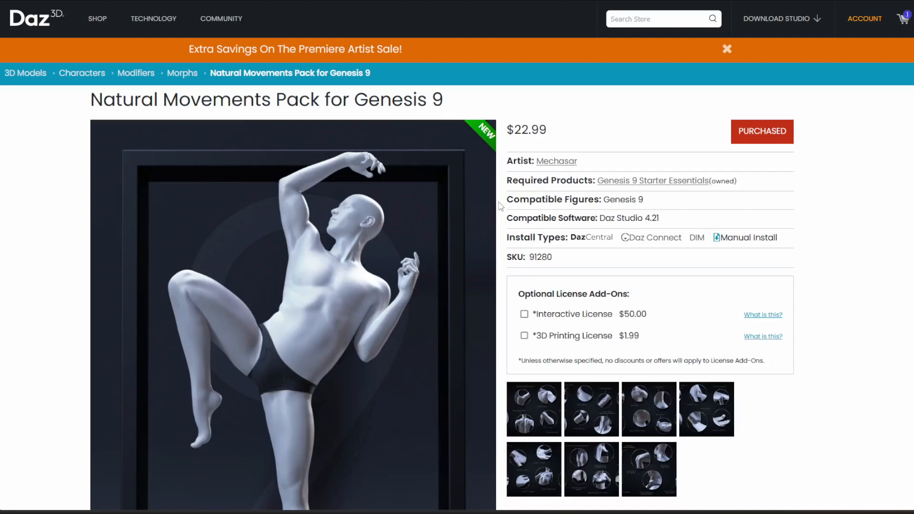
Examine the Natural Movements Pack for Genesis 9 product page, including its main image, compatibility information and preview thumbnails.
scroll(501, 206, "down", 4)
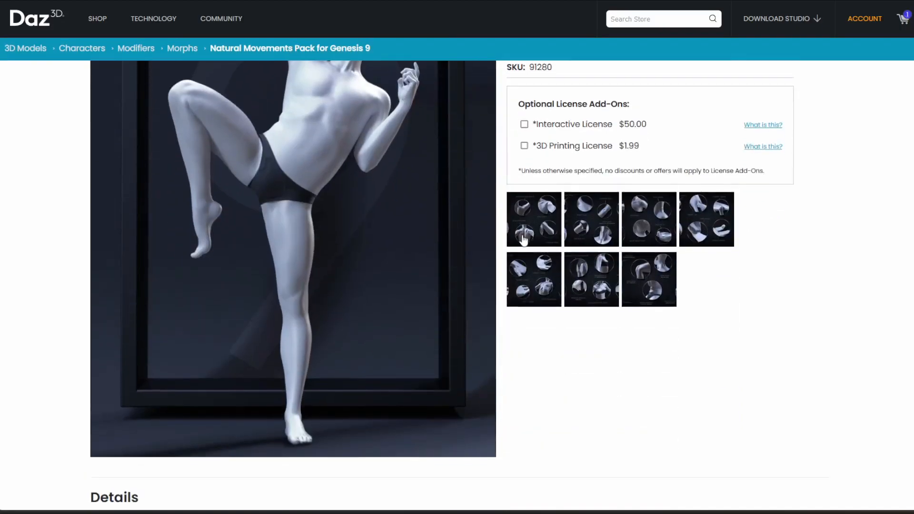
scroll(509, 269, "up", 4)
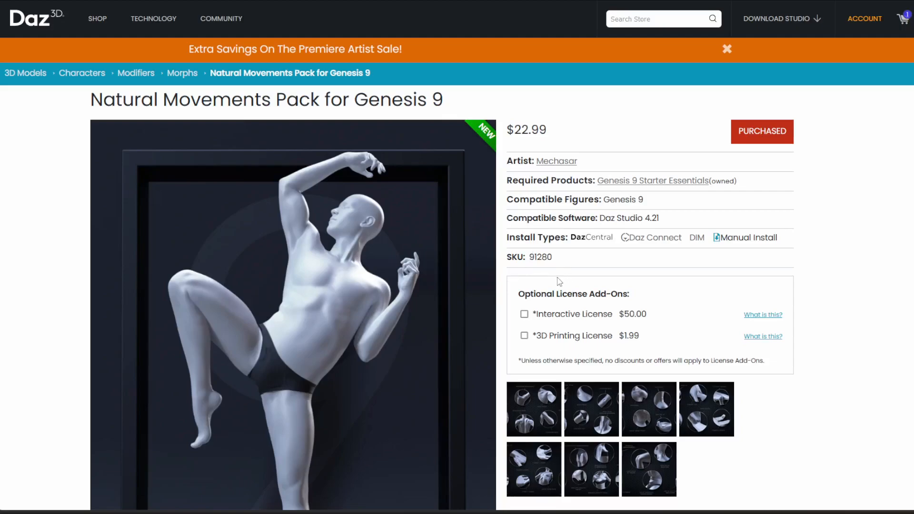
scroll(560, 282, "down", 2)
scroll(559, 282, "up", 2)
scroll(556, 278, "down", 4)
scroll(555, 279, "up", 4)
scroll(569, 269, "down", 4)
scroll(560, 276, "up", 4)
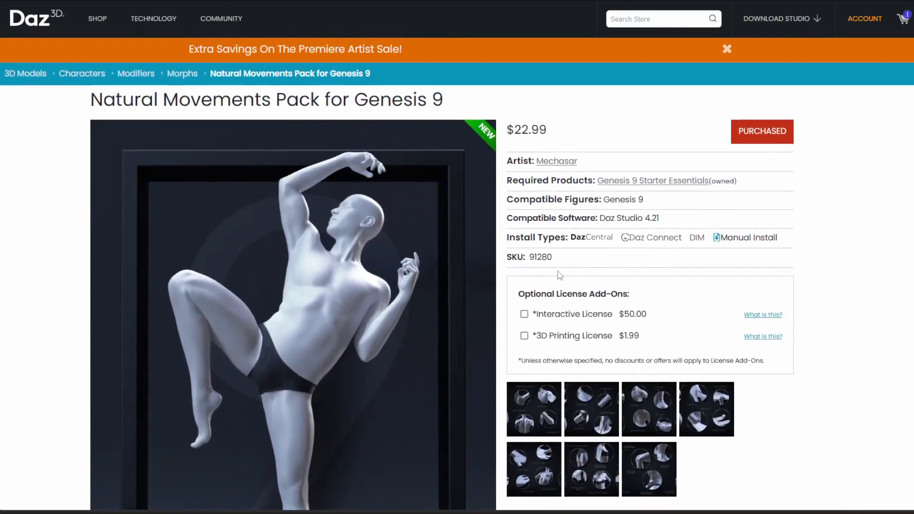
scroll(513, 244, "down", 2)
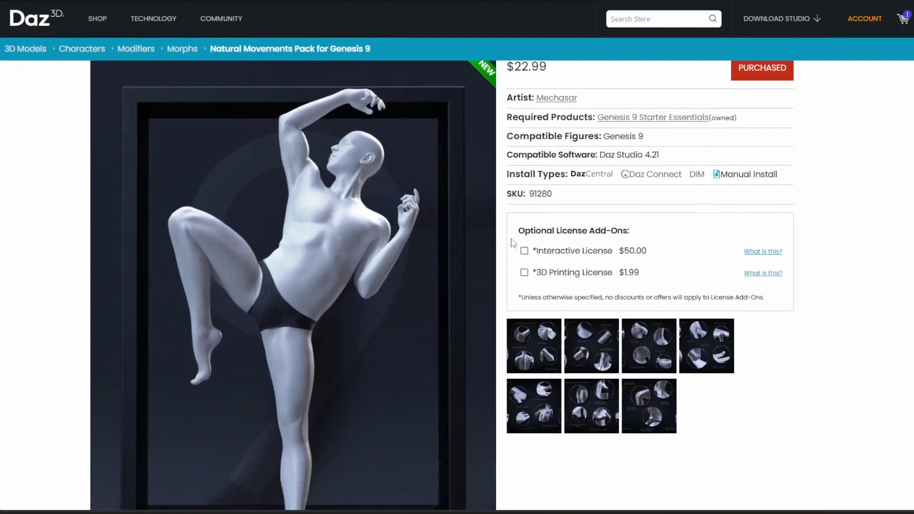
scroll(404, 233, "down", 2)
scroll(404, 238, "up", 2)
scroll(286, 271, "up", 2)
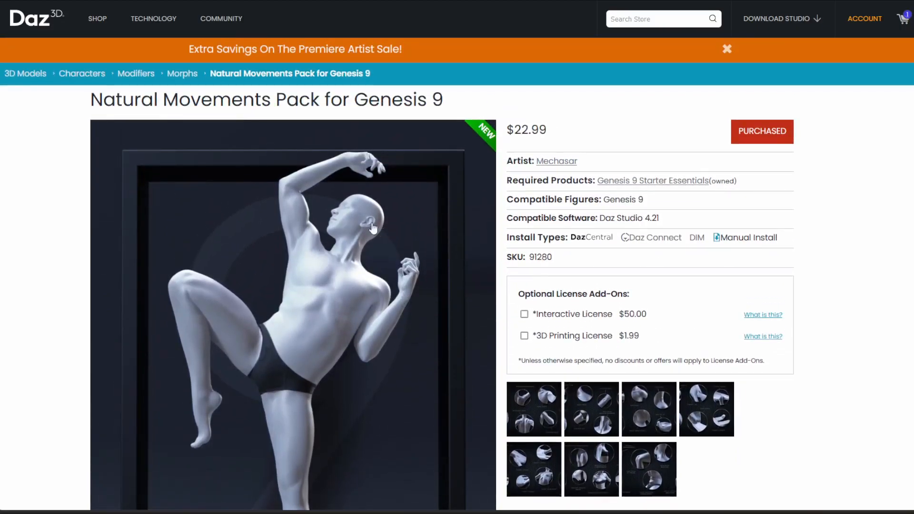
scroll(365, 227, "down", 2)
scroll(317, 271, "down", 6)
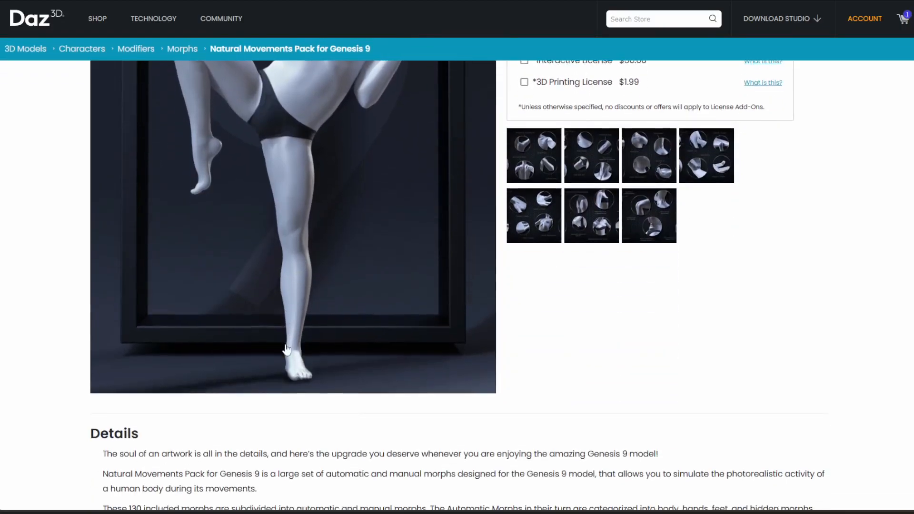
scroll(286, 351, "down", 4)
scroll(381, 286, "up", 8)
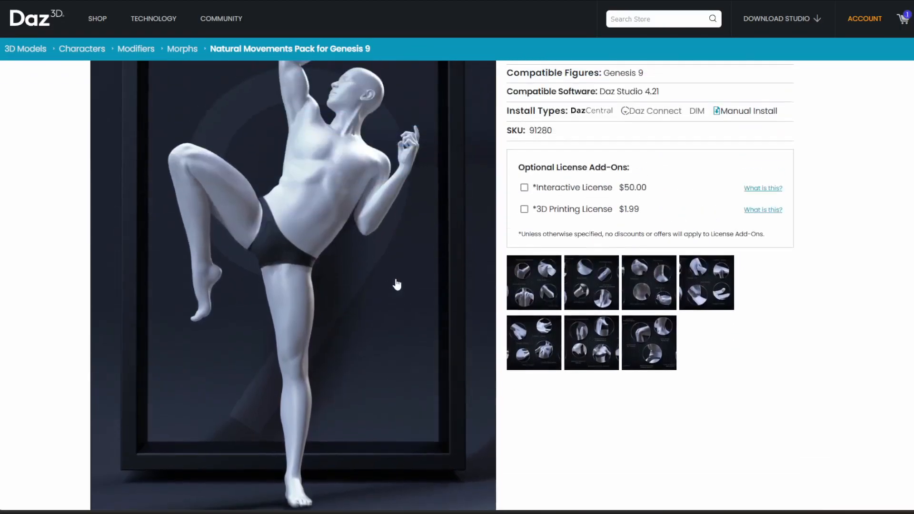
scroll(378, 267, "down", 4)
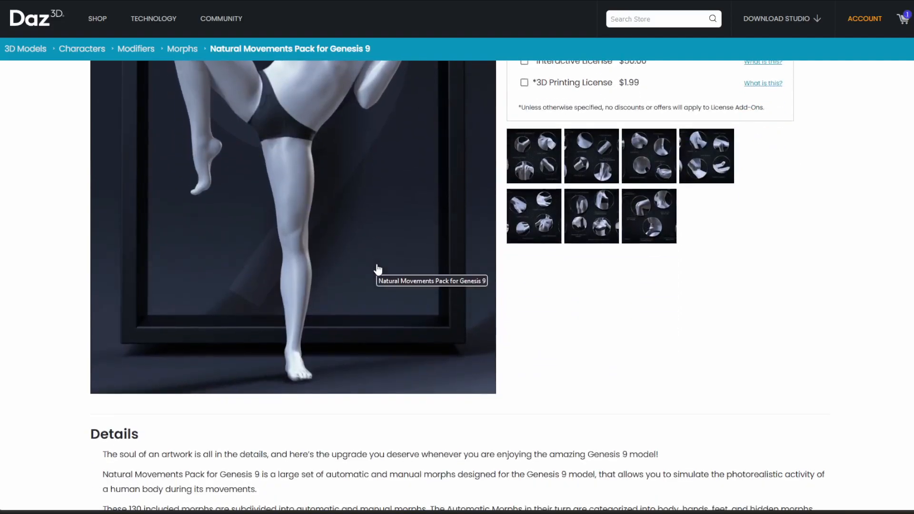
scroll(355, 244, "up", 8)
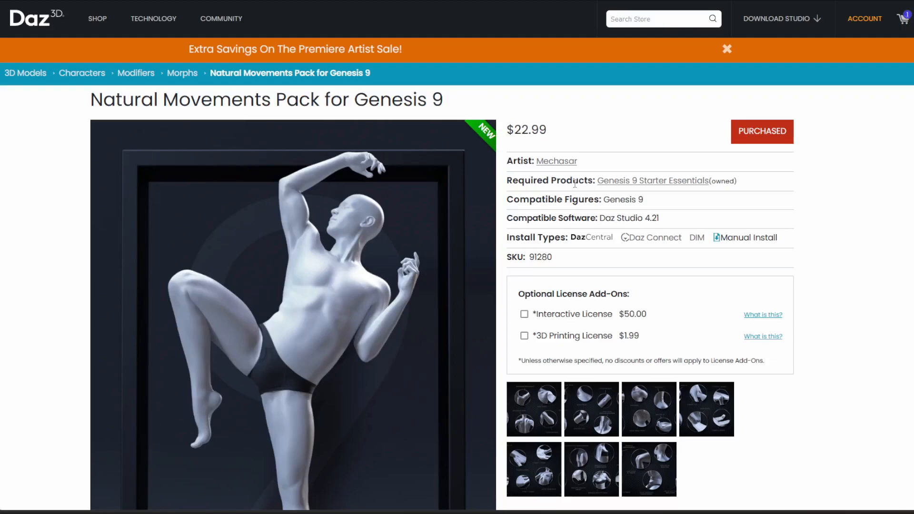
Read the product's Details text and the list of body, feet, hands, hidden and manual morphs under What's Included and Features.
scroll(339, 259, "down", 8)
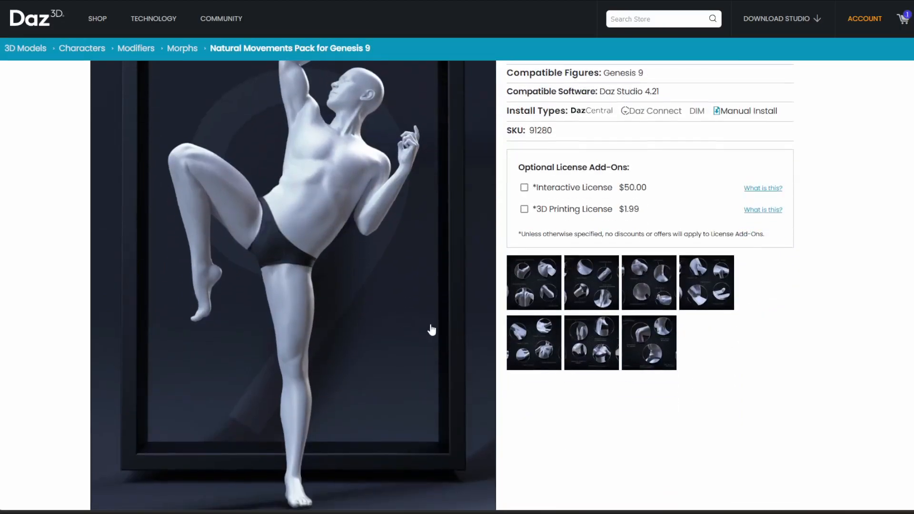
scroll(381, 310, "down", 8)
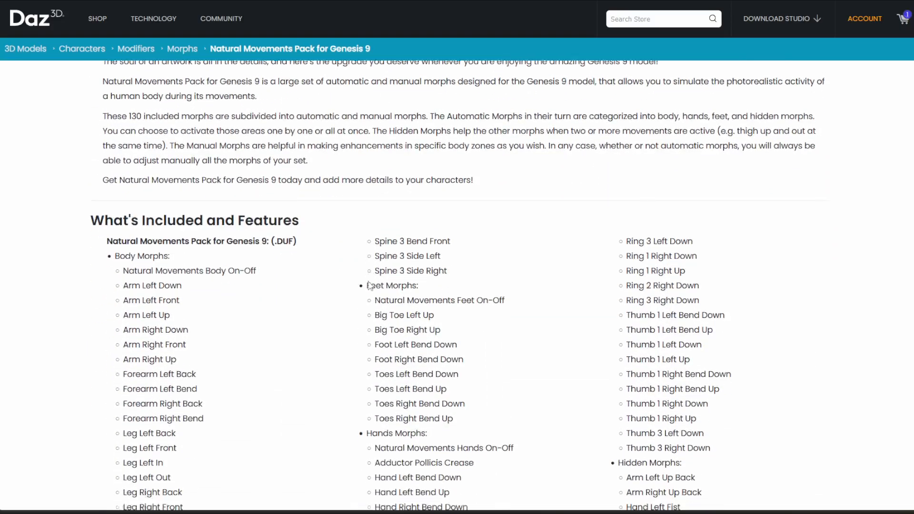
scroll(369, 286, "down", 3)
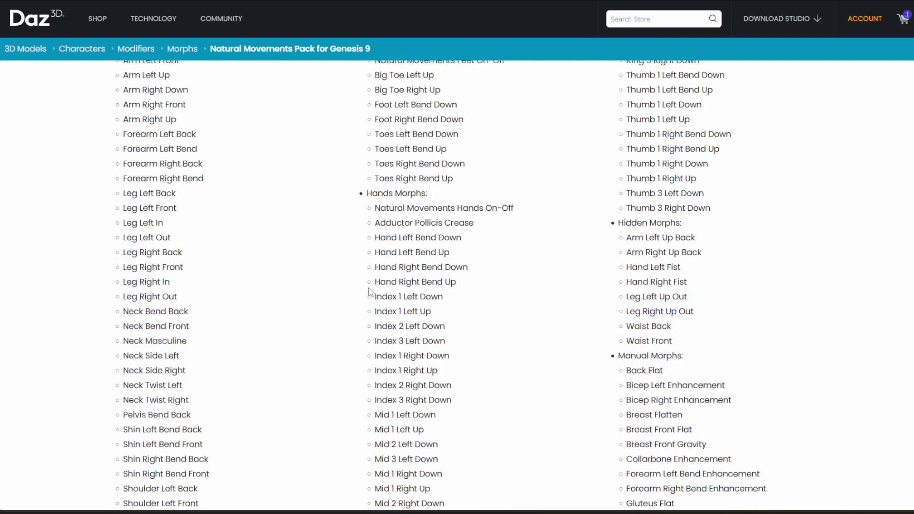
scroll(369, 293, "up", 4)
scroll(370, 292, "down", 13)
scroll(370, 293, "up", 4)
scroll(369, 292, "up", 15)
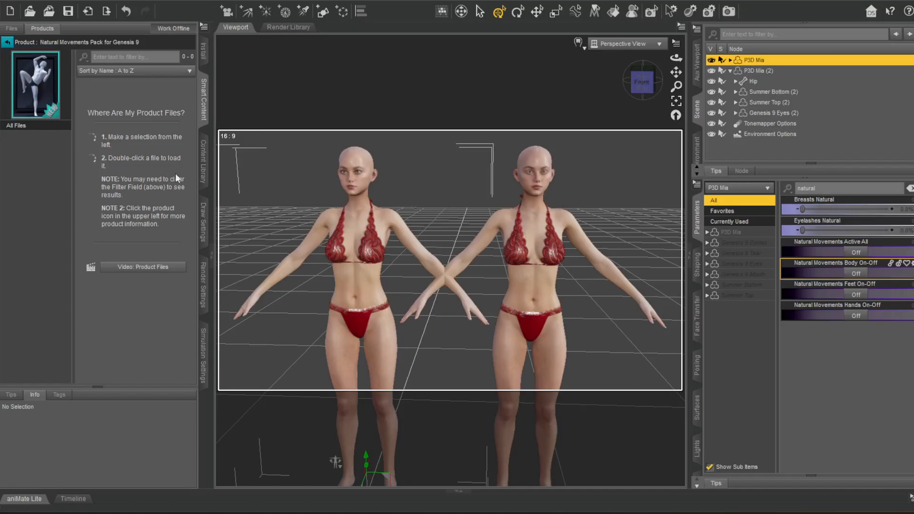
Switch to Daz Studio, browse the product library and open the Natural Movements Pack for Genesis 9 product.
left_click(8, 41)
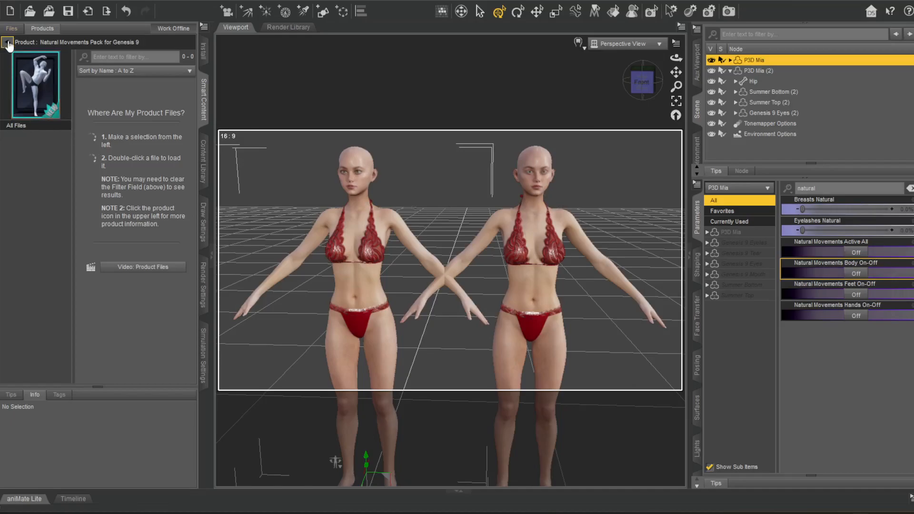
scroll(88, 199, "down", 3)
scroll(100, 238, "up", 3)
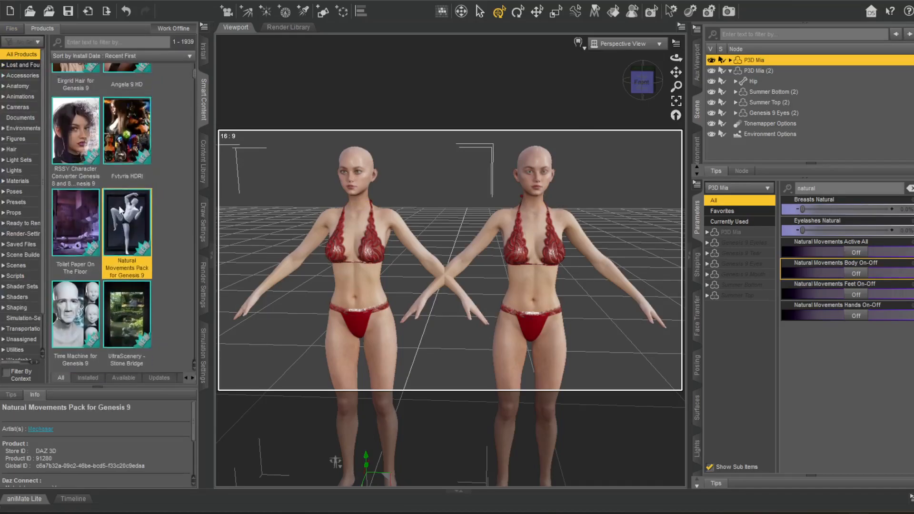
double_click(123, 293)
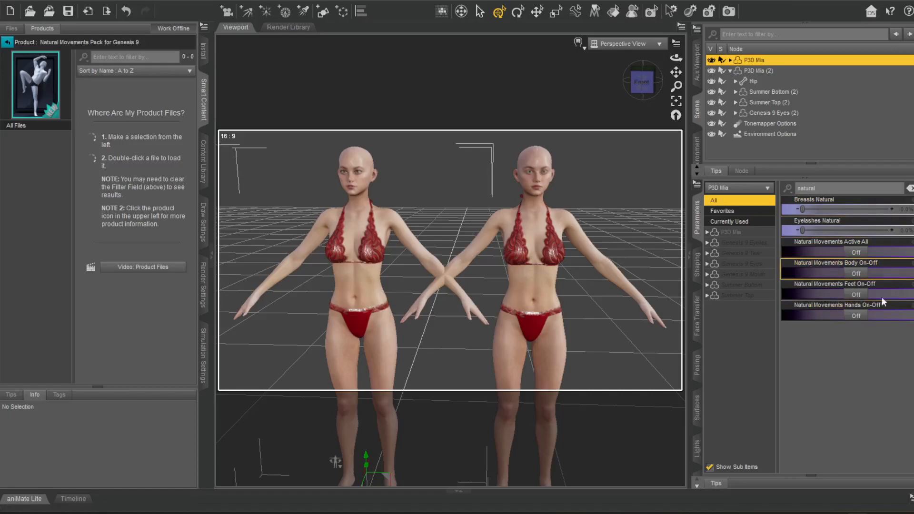
Turn on Natural Movements Active All for the P3D Mia figure.
left_click(856, 254)
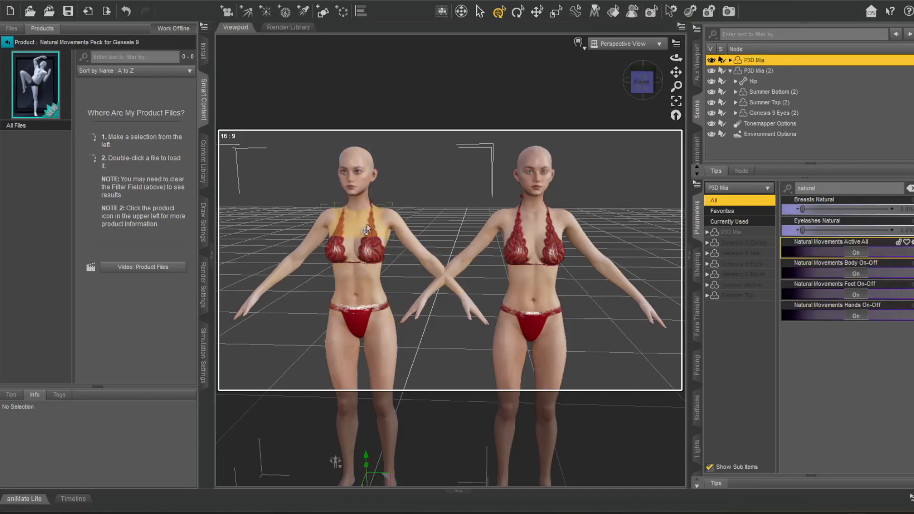
left_click(212, 258)
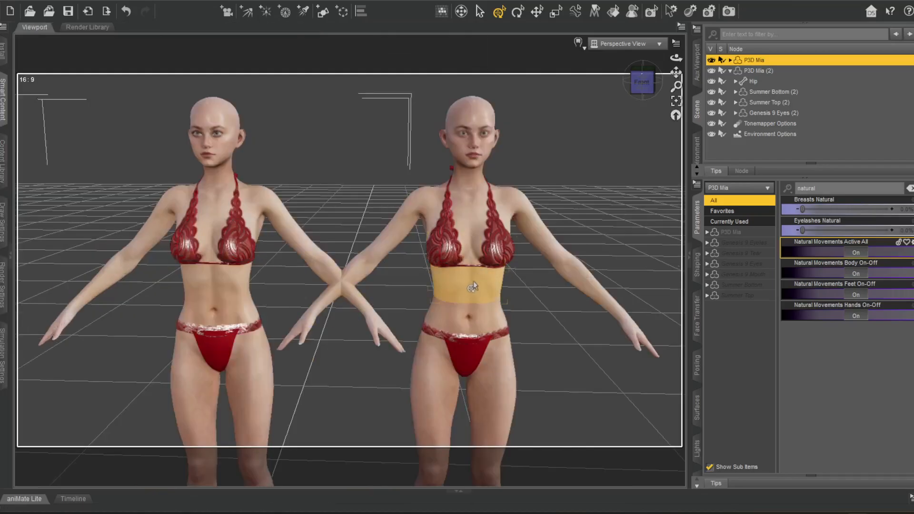
left_click(10, 258)
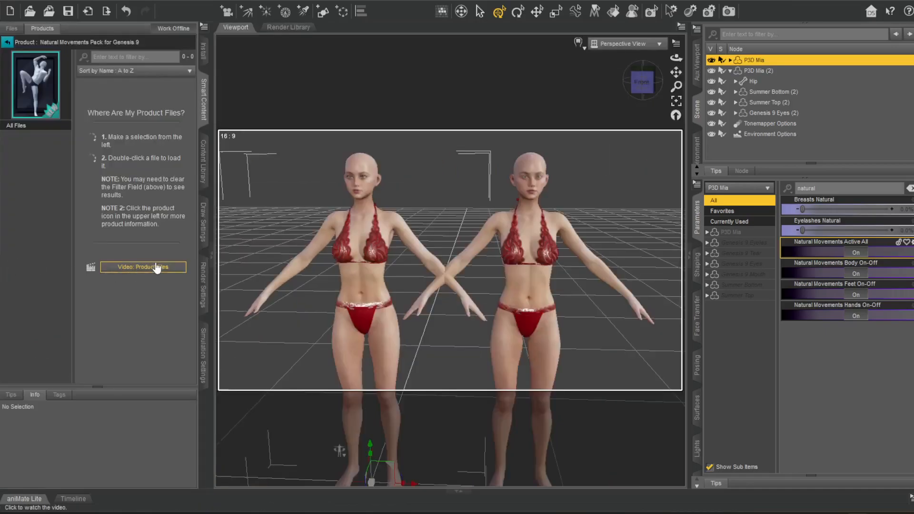
Apply the dancing pose CDIG8Female DanceD to P3D Mia, converting it from Genesis 8 to Genesis 9.
left_click(7, 42)
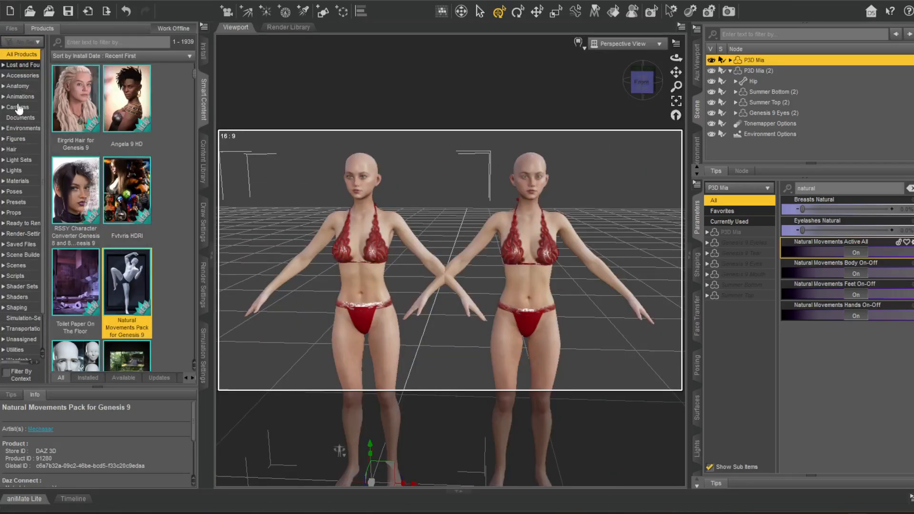
left_click(11, 29)
left_click_drag(140, 177, 313, 135)
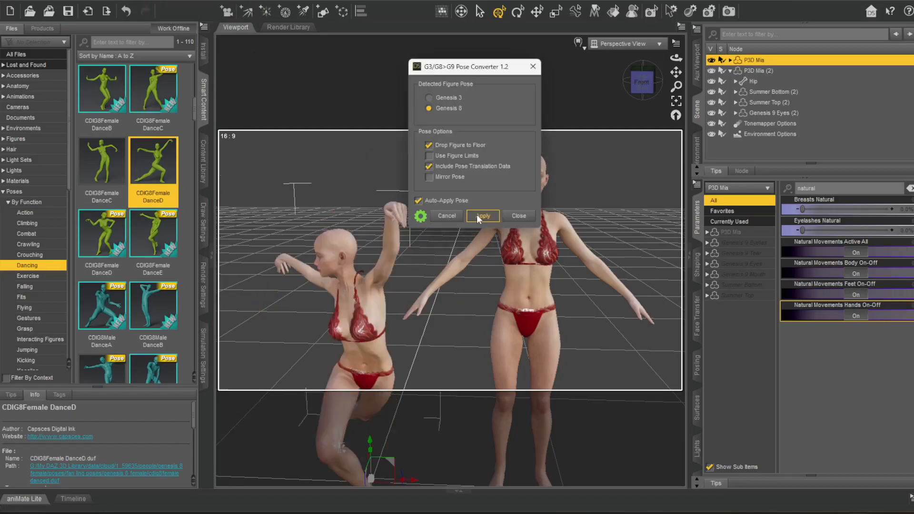
left_click(519, 216)
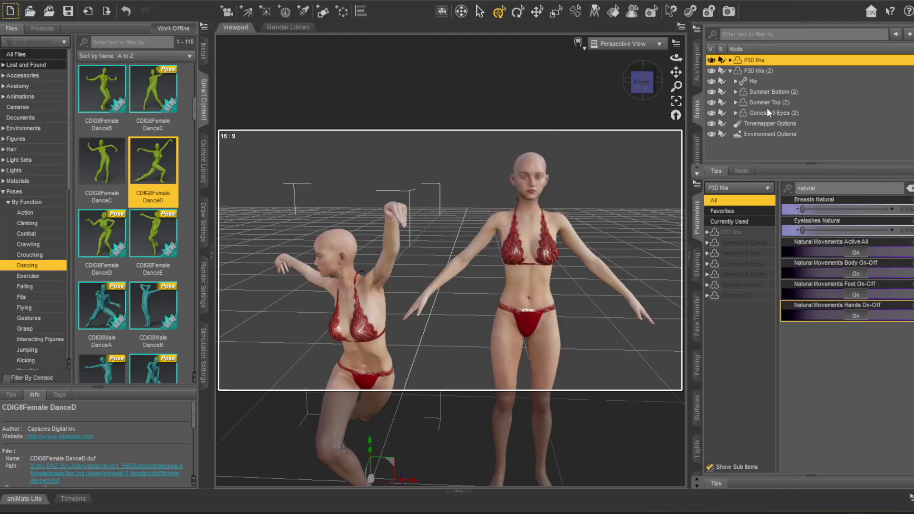
Apply the same CDIG8Female DanceD pose to P3D Mia (2) with the G3 and G8 to G9 Pose Converter.
left_click(760, 71)
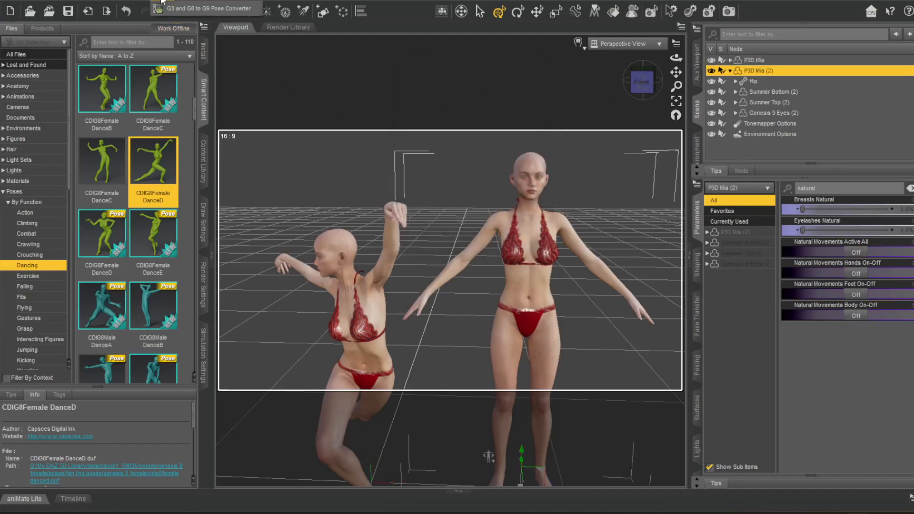
left_click(227, 11)
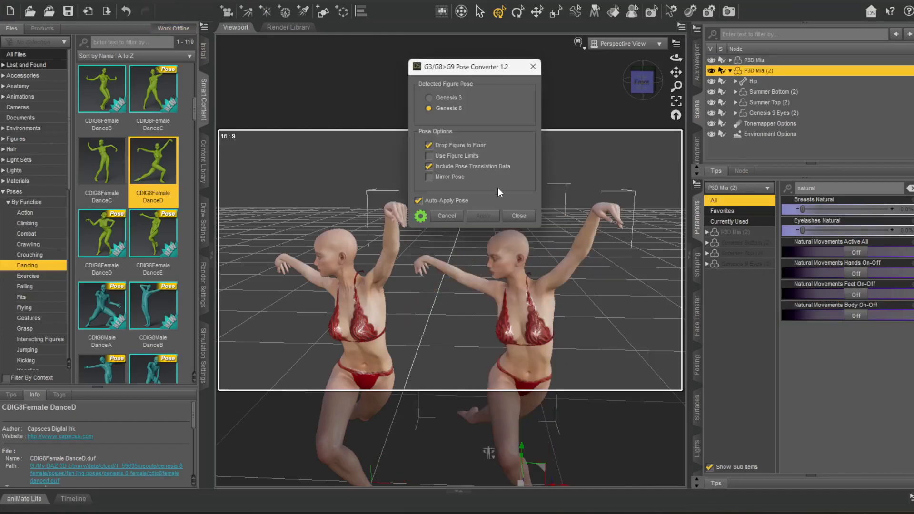
left_click(519, 216)
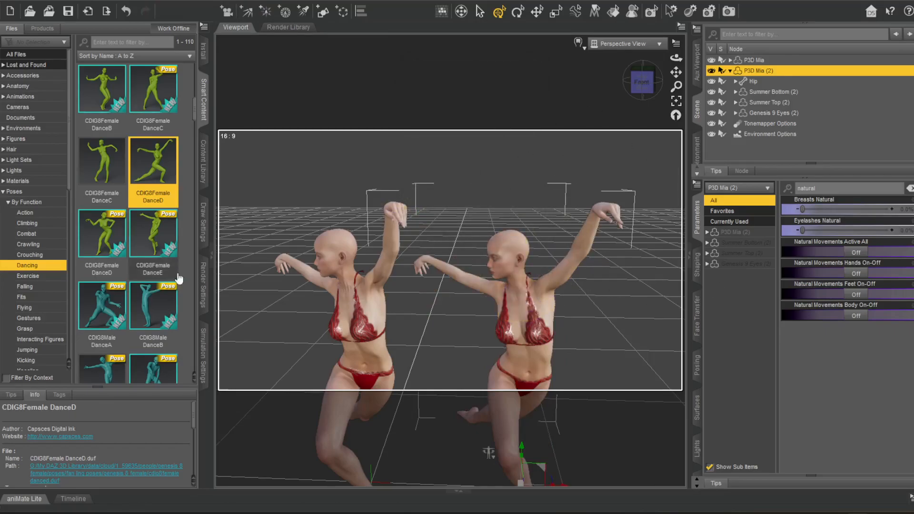
Enlarge the viewport by collapsing the content library area, and hide the viewport's aspect frame.
left_click(212, 251)
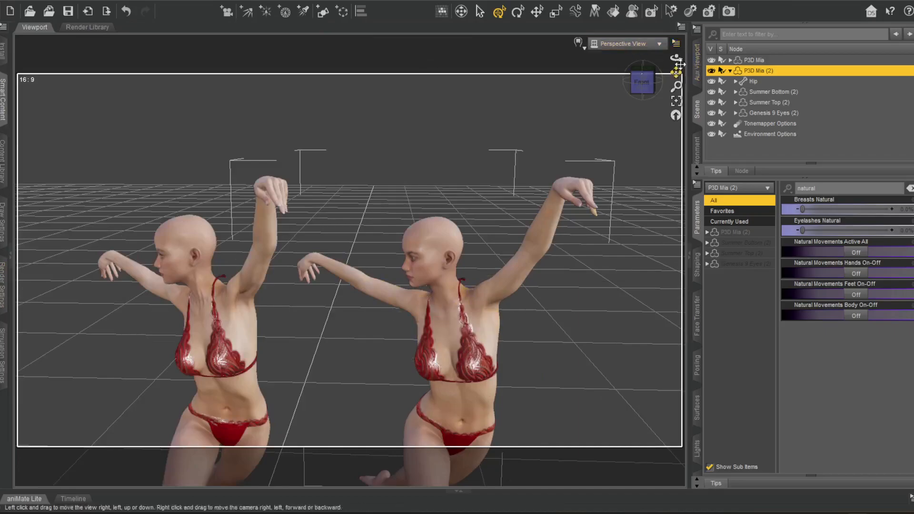
left_click(676, 44)
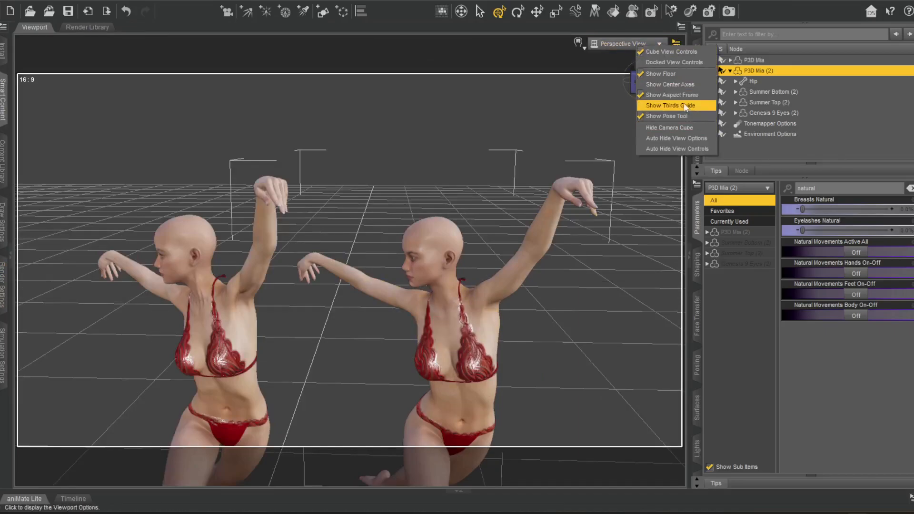
left_click(658, 106)
left_click_drag(677, 72, 693, 20)
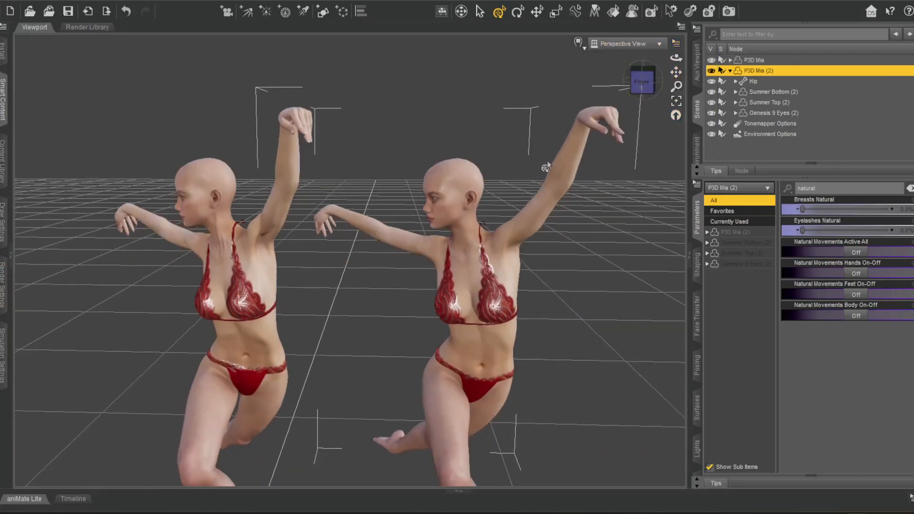
Compare the shoulders, neck and torso of the two posed figures from the front and at an angle.
scroll(492, 261, "up", 3)
left_click_drag(643, 82, 603, 85)
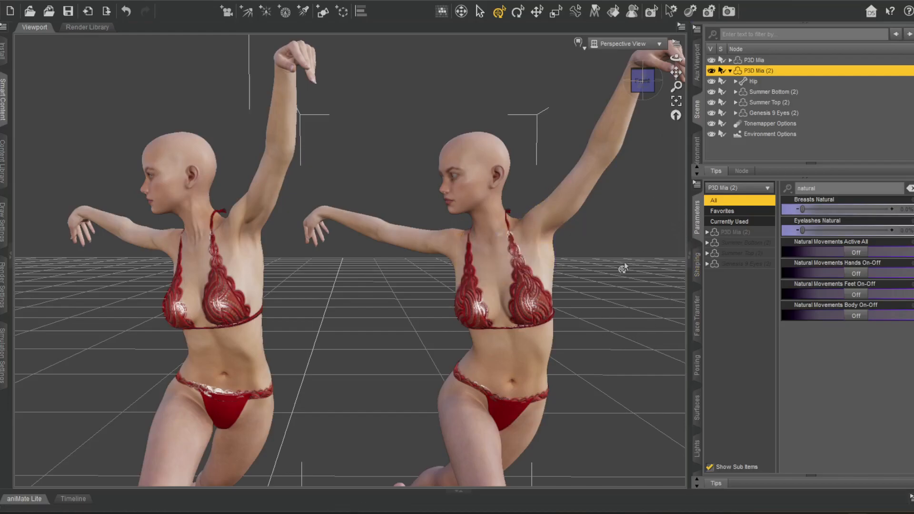
scroll(396, 305, "up", 3)
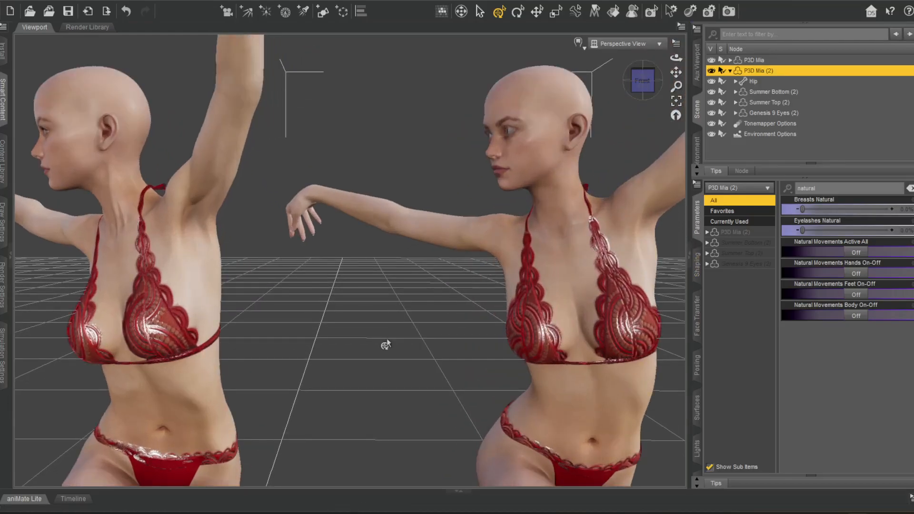
scroll(385, 345, "down", 2)
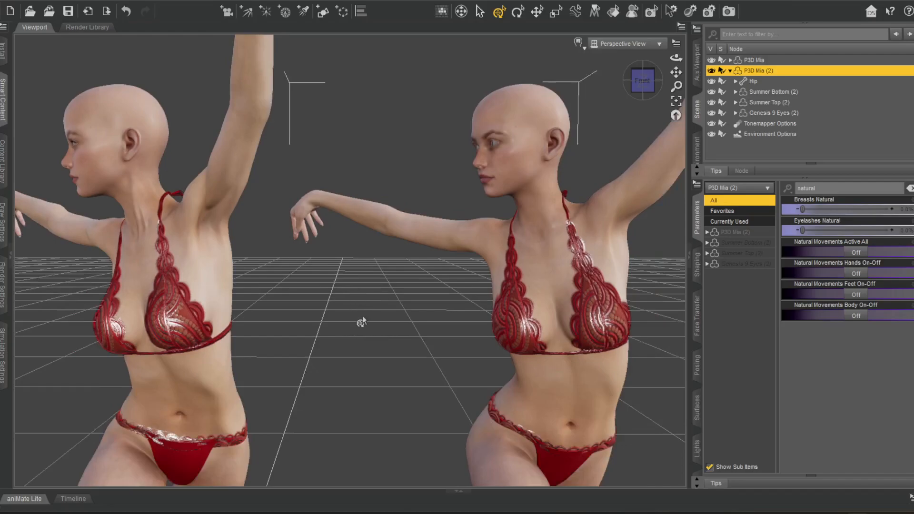
left_click_drag(641, 78, 684, 101)
left_click_drag(314, 457, 412, 224)
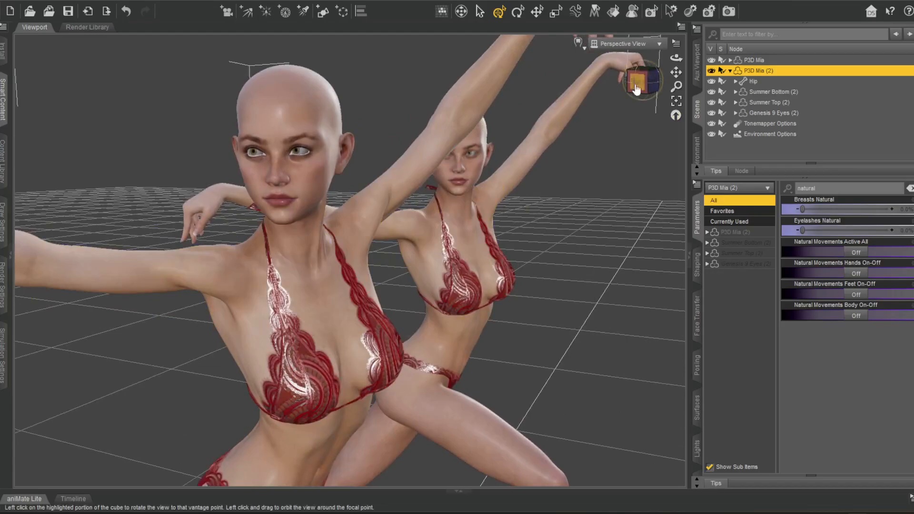
Deselect P3D Mia (2) and compare the legs, side and back of both posed figures.
left_click(762, 150)
left_click_drag(655, 81, 666, 102)
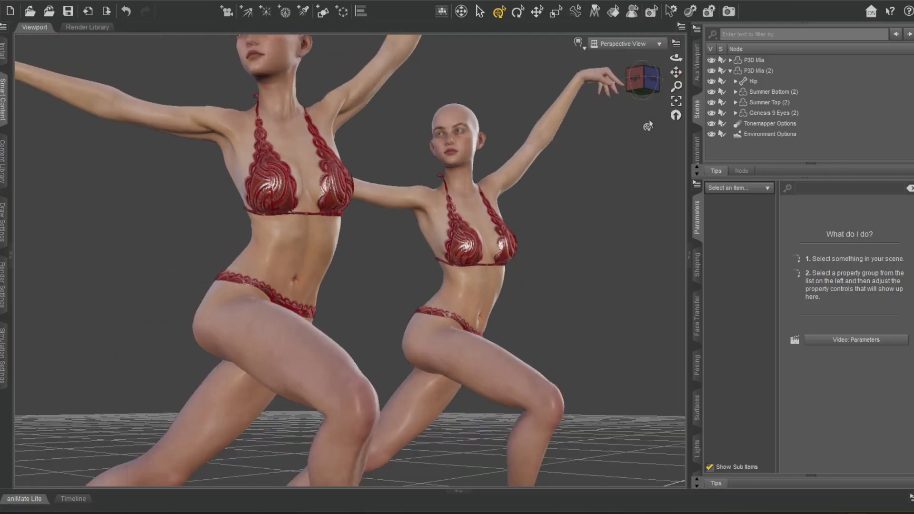
left_click(635, 79)
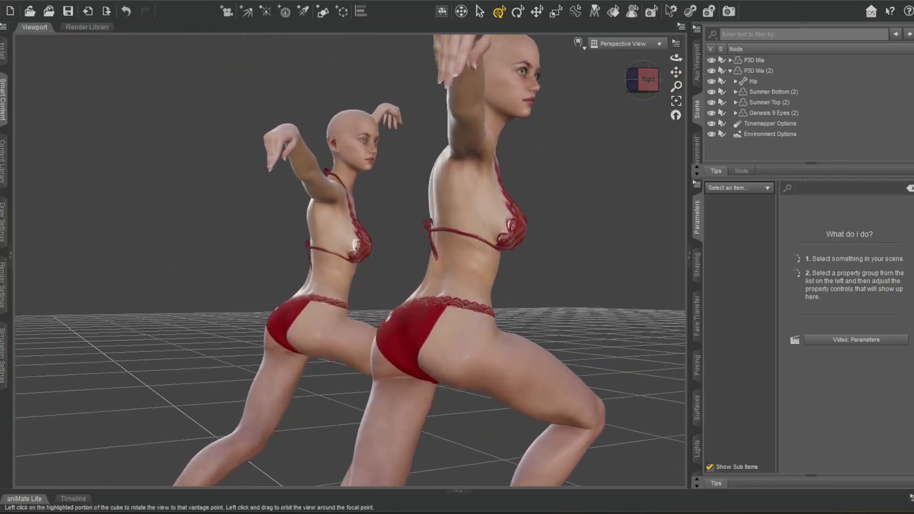
left_click(632, 80)
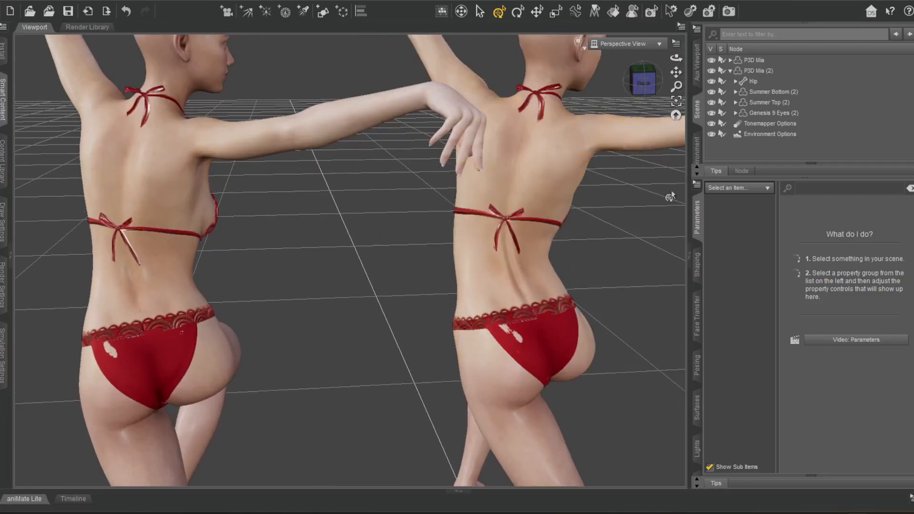
Compare both posed figures from behind, at the knees and legs, and from the front.
scroll(257, 259, "down", 3)
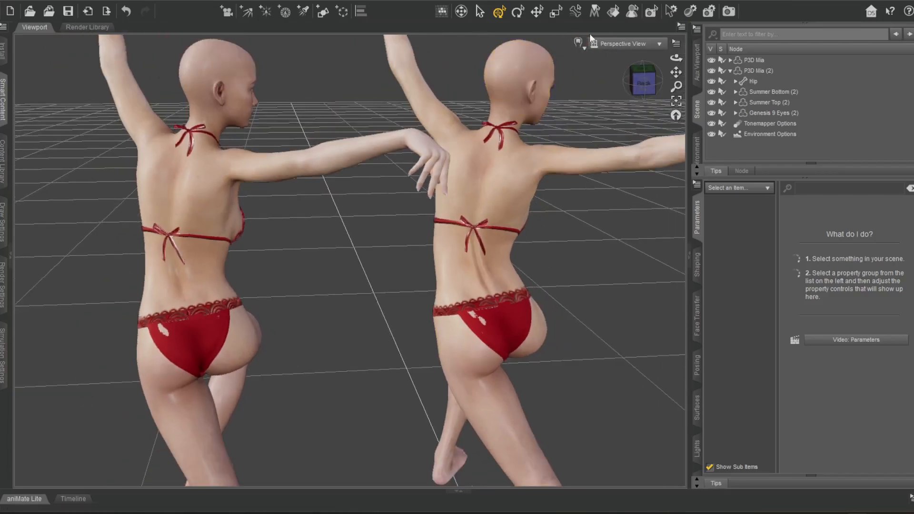
mouse_move(649, 84)
left_mouse_down()
mouse_move(673, 58)
mouse_move(677, 96)
mouse_move(613, 72)
mouse_move(552, 76)
mouse_move(526, 61)
mouse_move(500, 63)
mouse_move(514, 67)
mouse_move(508, 91)
mouse_move(637, 82)
left_mouse_up()
left_click(641, 80)
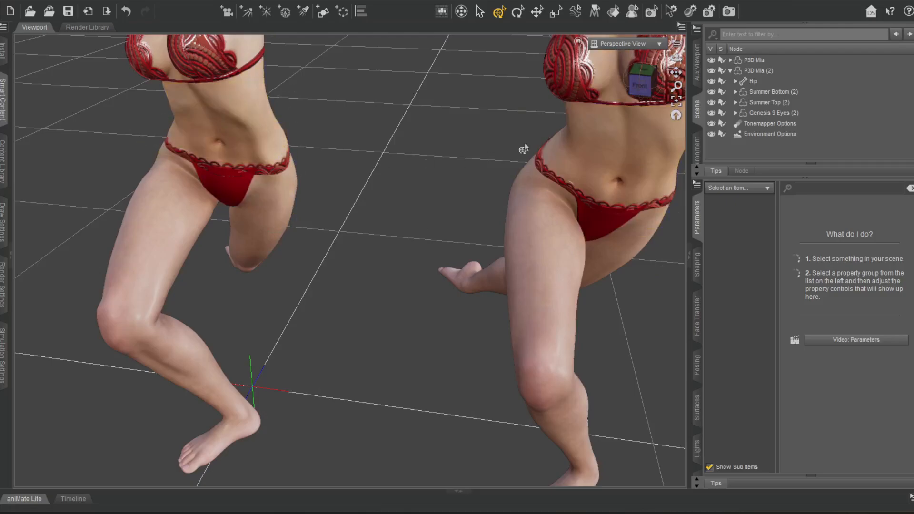
left_click_drag(676, 72, 679, 205)
scroll(469, 202, "down", 4)
left_click_drag(643, 80, 643, 57)
left_click(641, 80)
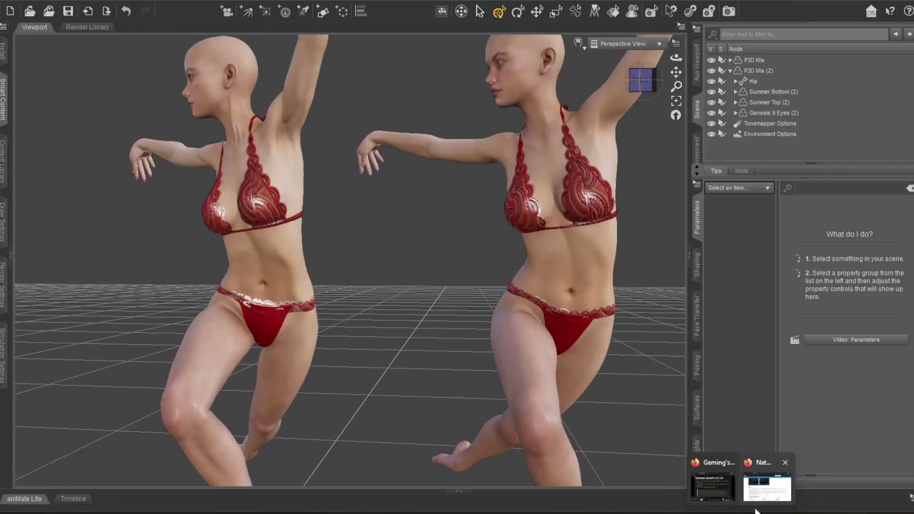
Switch to the Natural Movements Pack for Genesis 9 store page and examine its lists of body, feet, hands, hidden and manual morphs.
left_click(771, 489)
scroll(516, 286, "down", 3)
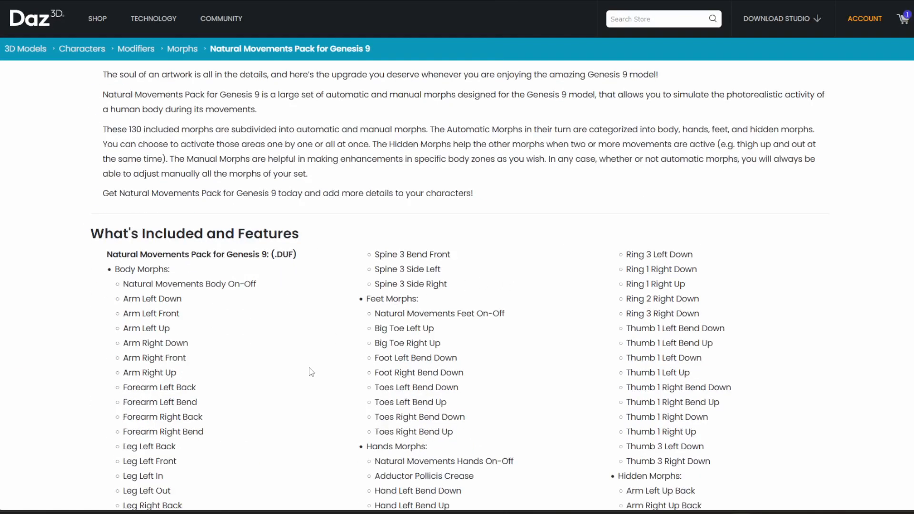
scroll(222, 271, "down", 3)
scroll(329, 307, "down", 3)
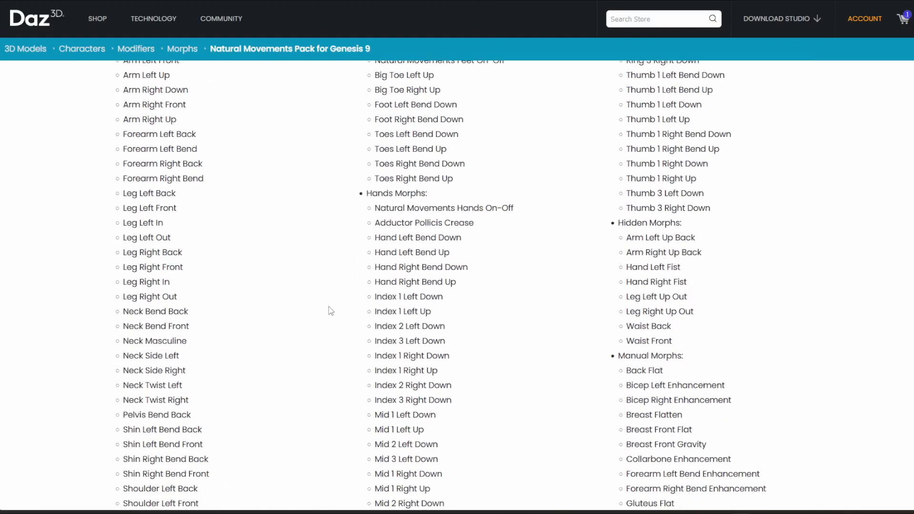
scroll(479, 261, "down", 5)
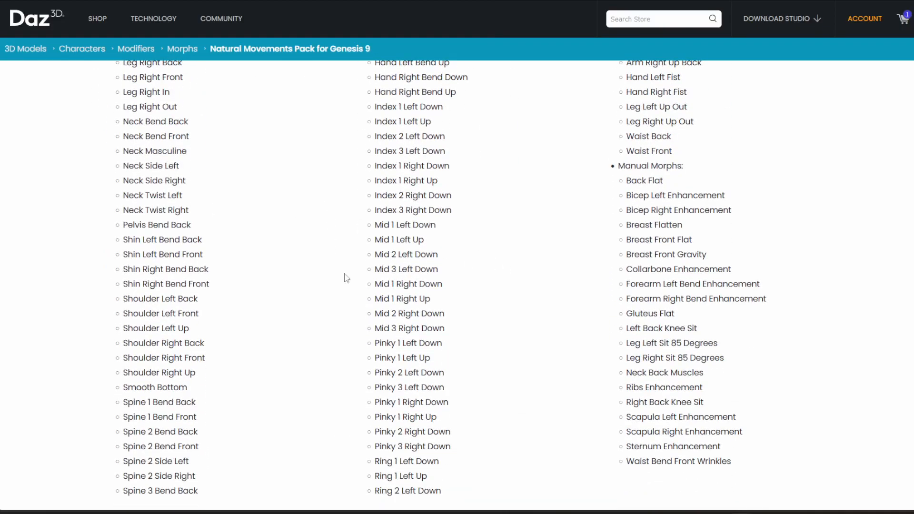
scroll(289, 327, "down", 5)
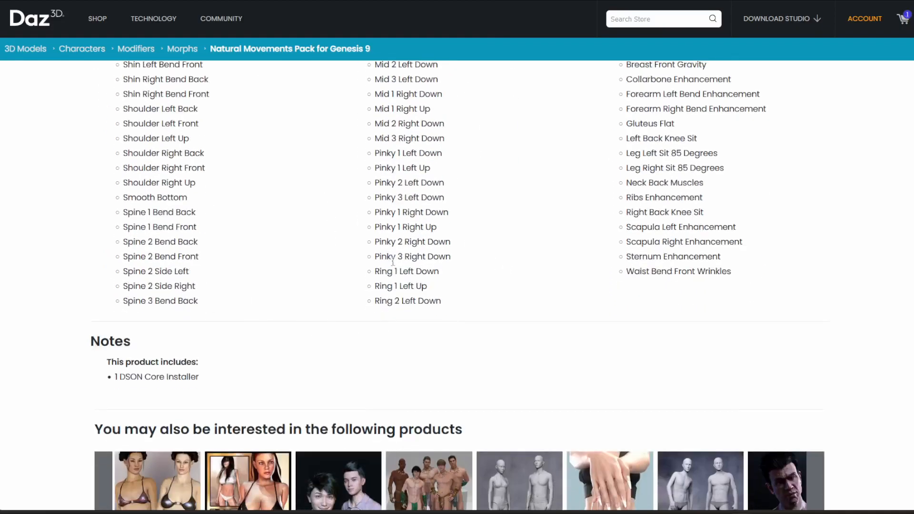
scroll(392, 269, "up", 15)
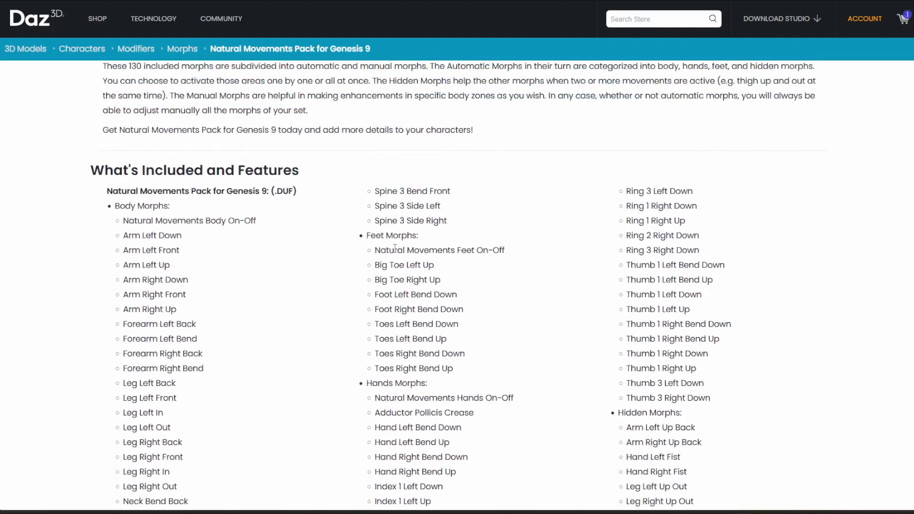
scroll(485, 315, "down", 2)
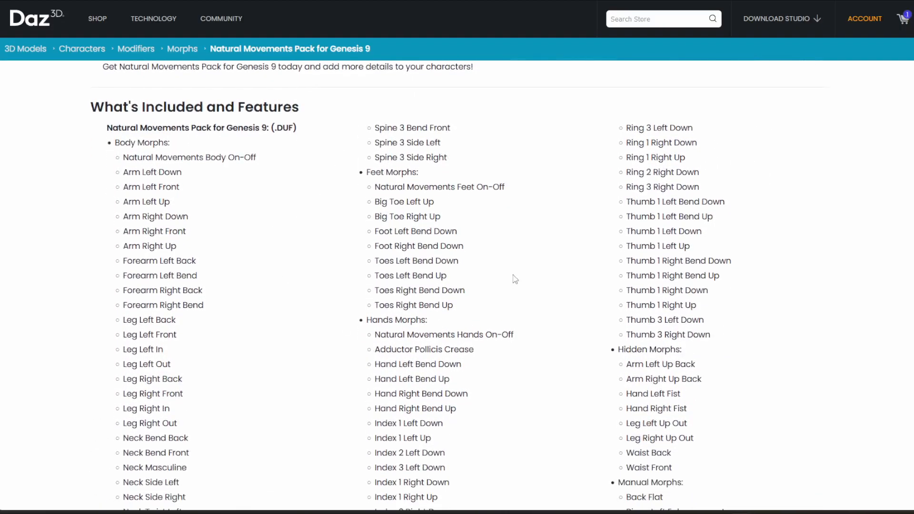
scroll(516, 279, "down", 7)
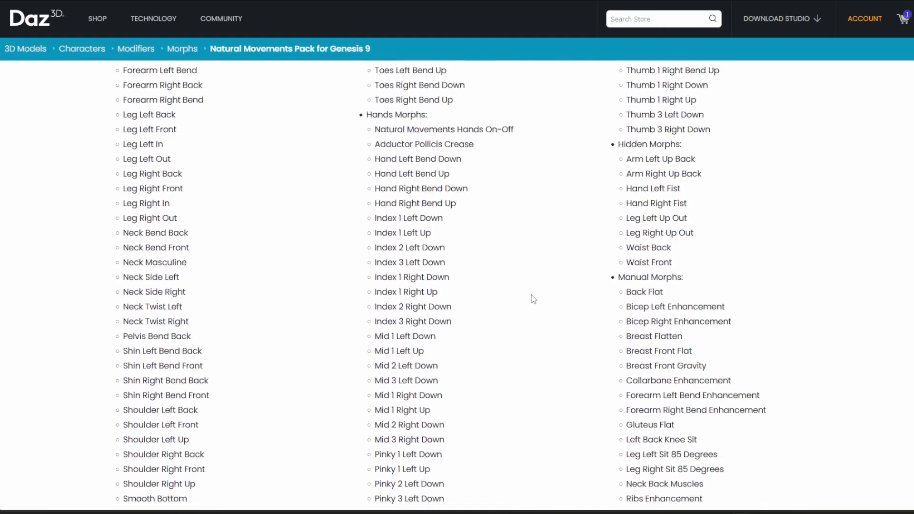
scroll(489, 267, "up", 7)
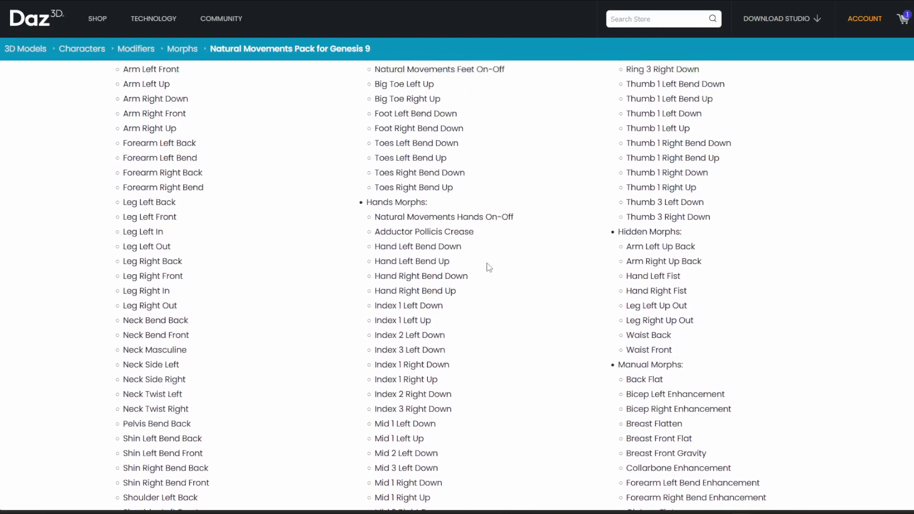
scroll(418, 257, "down", 1)
scroll(452, 253, "up", 3)
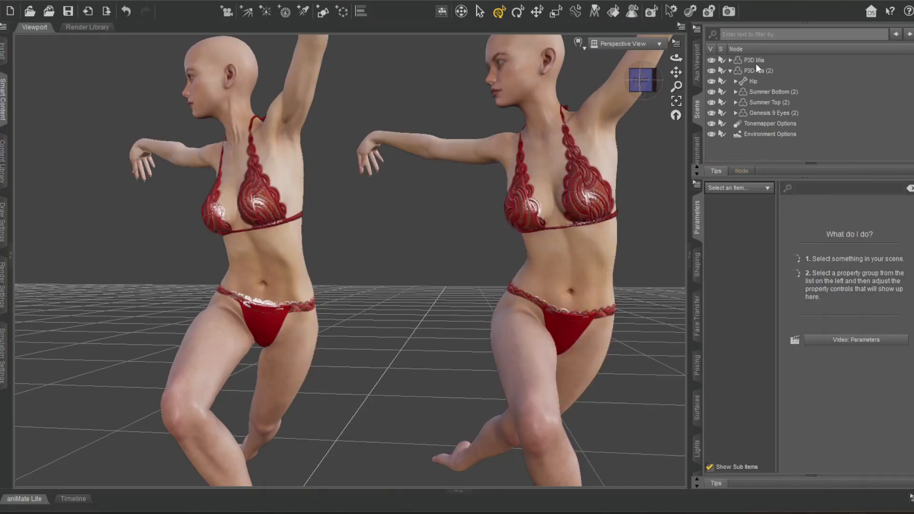
Filter P3D Mia's parameters by "spine" and set Spine 1 Bend Back to 70.3% while viewing her back.
left_click(756, 61)
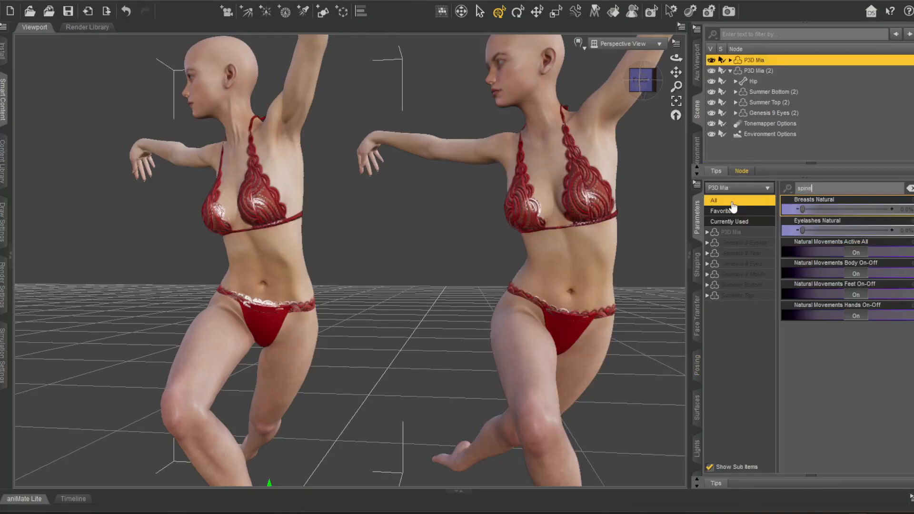
scroll(911, 307, "down", 1)
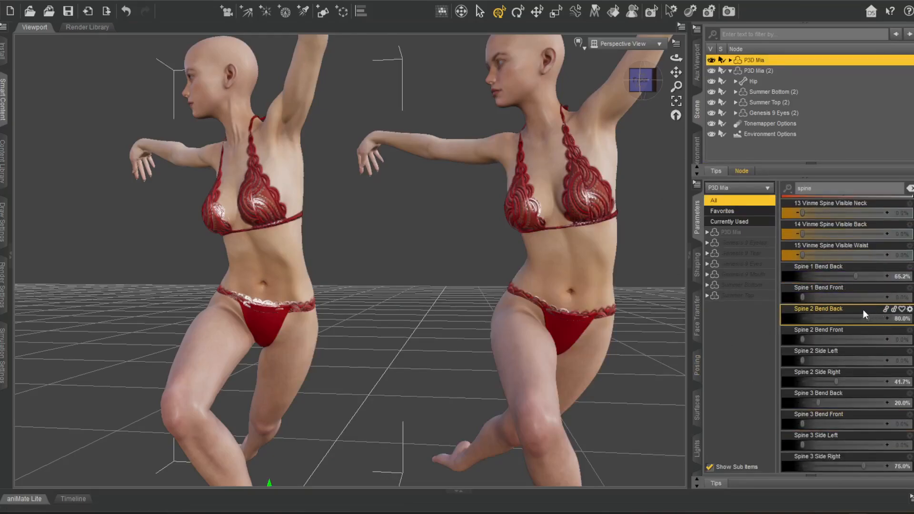
left_click_drag(640, 80, 555, 229)
mouse_move(678, 72)
left_mouse_down()
mouse_move(607, 86)
mouse_move(674, 68)
left_mouse_up()
mouse_move(856, 277)
left_mouse_down()
mouse_move(885, 276)
mouse_move(862, 282)
left_mouse_up()
Set P3D Mia's Spine 1 Bend Front to 24.5% and Spine 2 Bend Back to 81.3%.
left_click(809, 301)
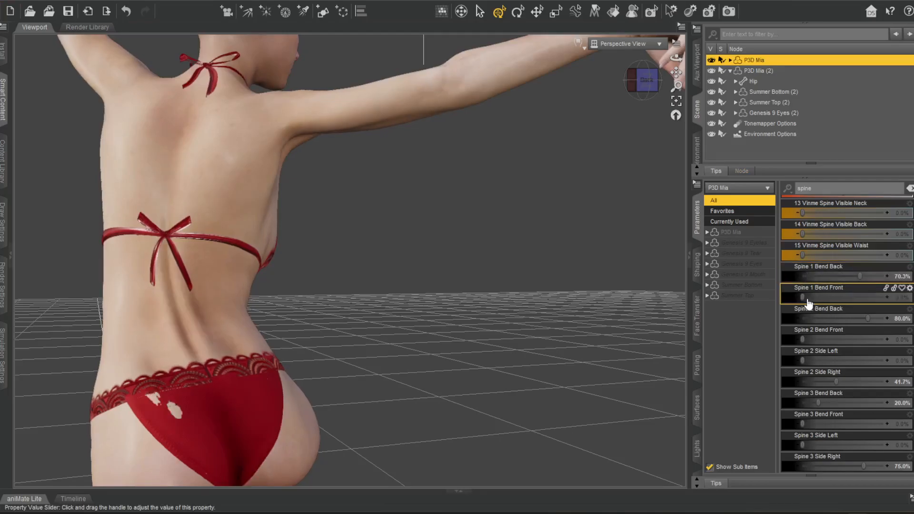
left_click_drag(806, 301, 827, 298)
left_click_drag(876, 320, 885, 319)
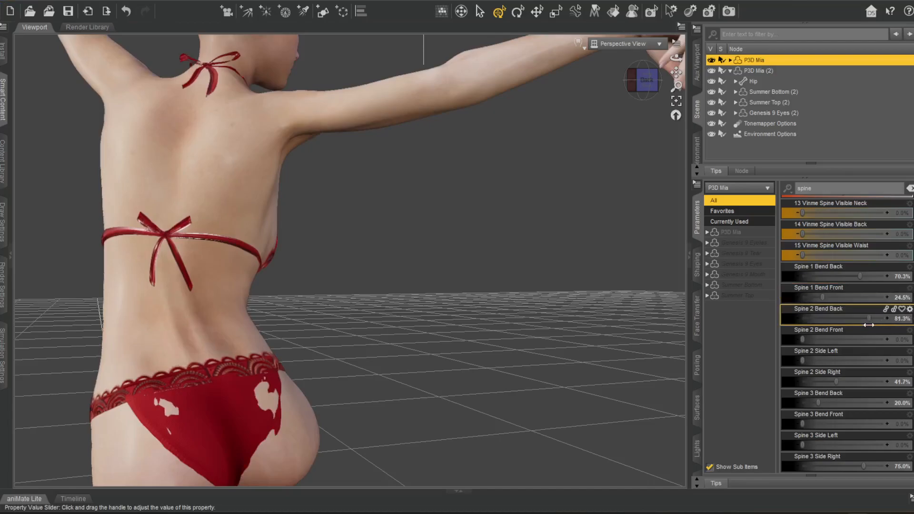
Try the Spine 2 Bend Front morph at 100% on P3D Mia.
left_click(804, 341)
left_click_drag(804, 341, 904, 338)
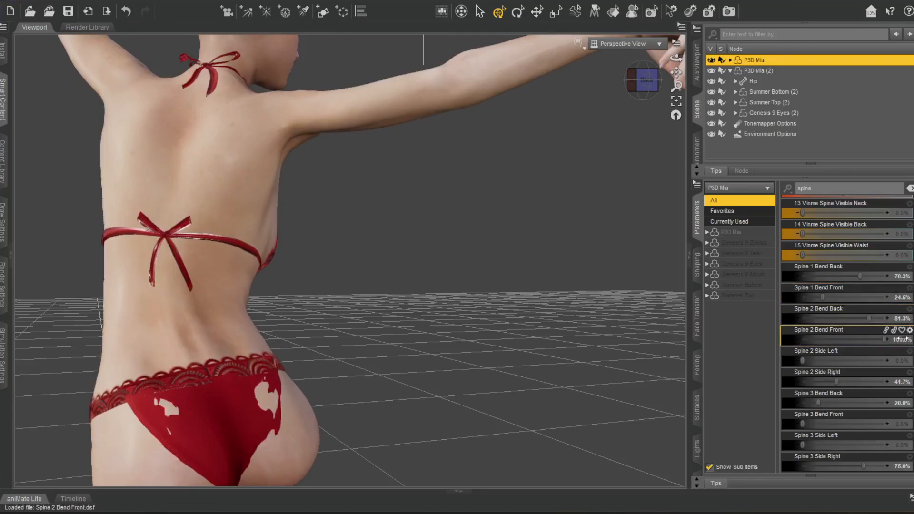
left_click(808, 365)
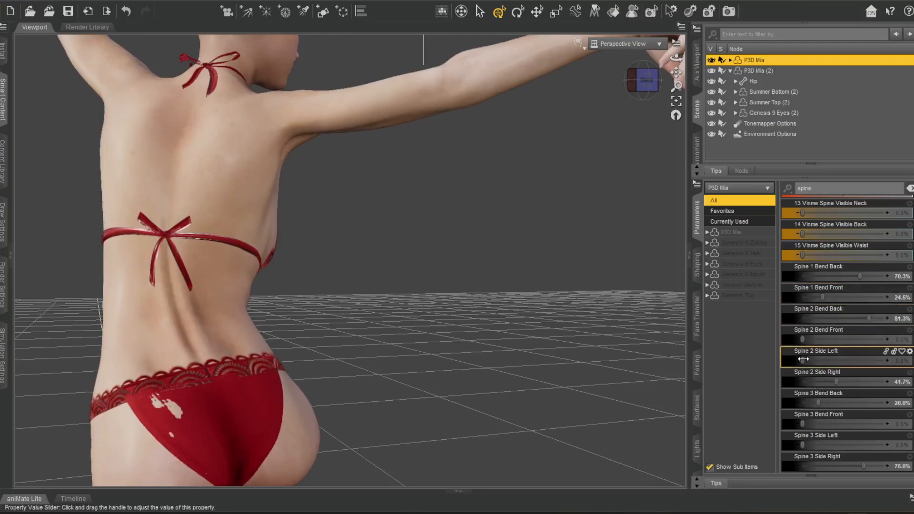
Set P3D Mia's Spine 2 Side Left to 84.5% and Spine 2 Side Right to 100%.
left_click_drag(803, 359, 912, 363)
left_click_drag(837, 372, 866, 377)
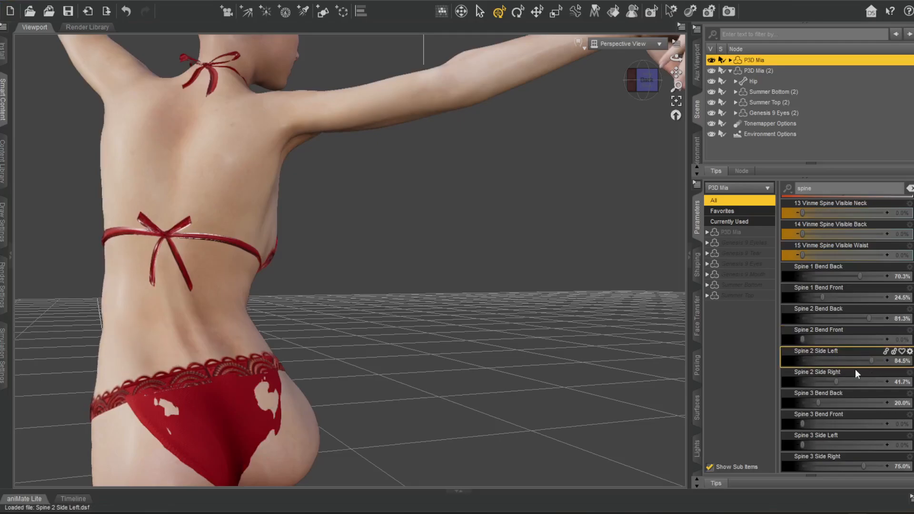
left_click(848, 376)
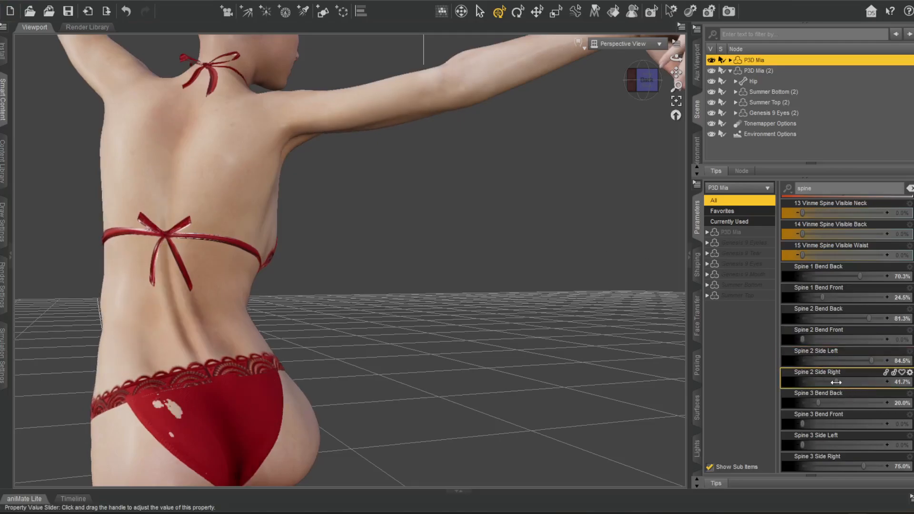
left_click_drag(858, 380, 907, 382)
Compare the torsos, necks and raised arms of both figures from several front angles.
left_click_drag(644, 89, 628, 80)
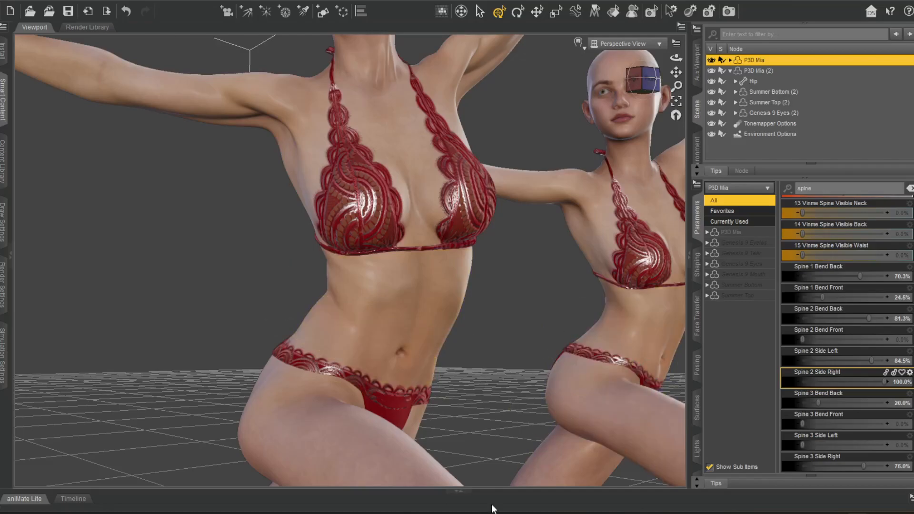
left_click_drag(676, 73, 606, 156)
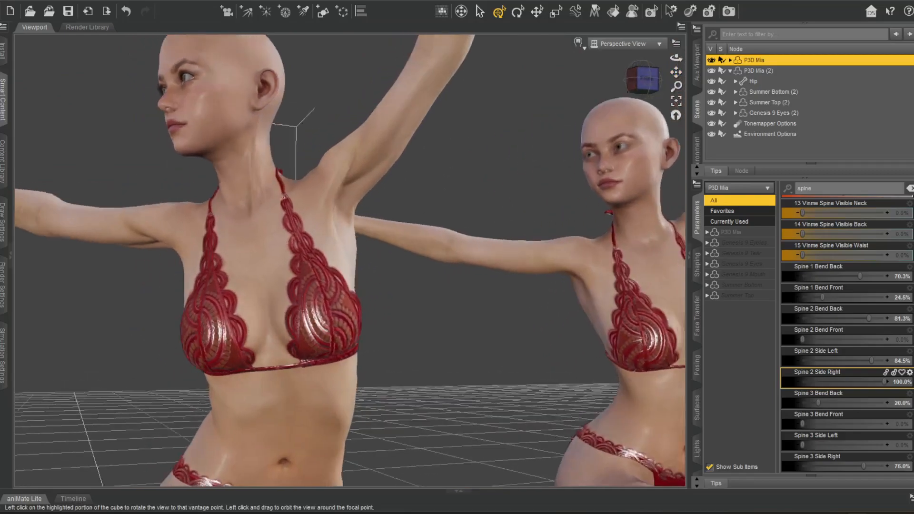
left_click(644, 78)
left_click_drag(676, 73, 634, 73)
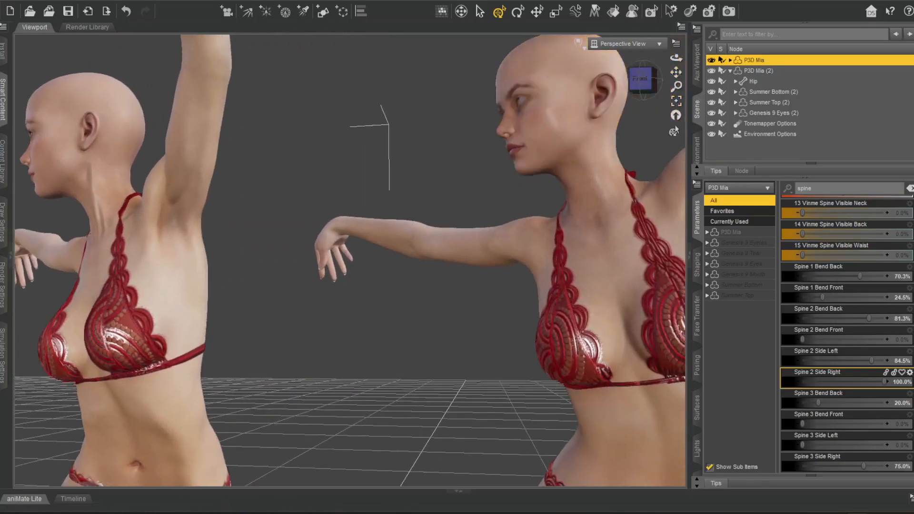
scroll(466, 245, "down", 2)
scroll(465, 244, "down", 2)
scroll(492, 355, "down", 3)
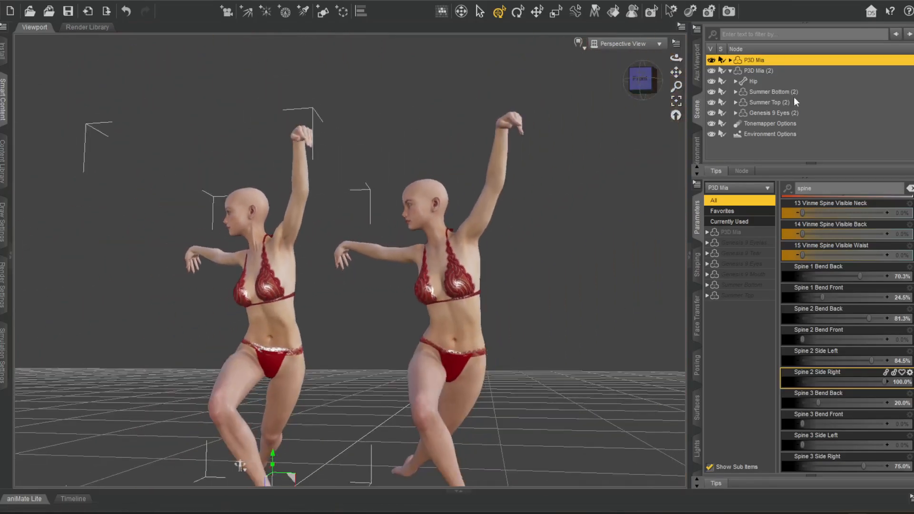
Move P3D Mia (2) along the X axis closer to P3D Mia and compare their upper bodies up close.
left_click(756, 71)
scroll(450, 405, "down", 2)
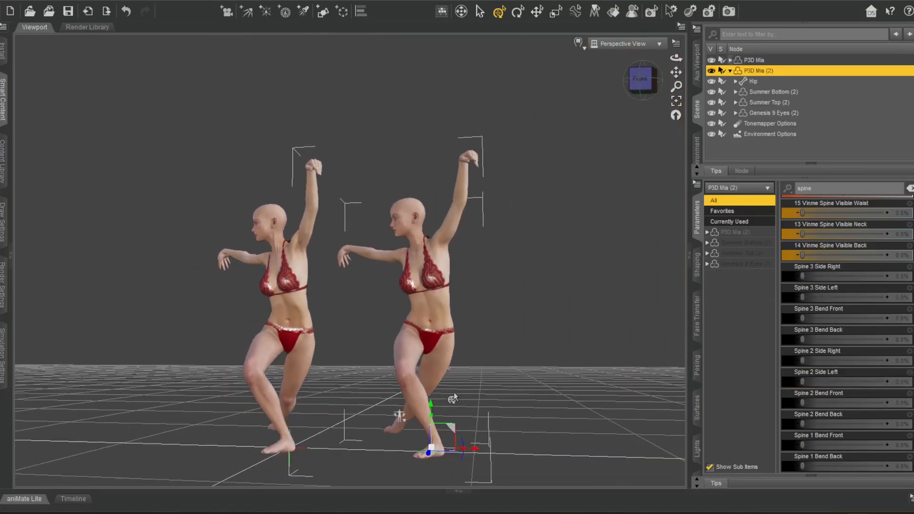
left_click_drag(474, 455, 420, 461)
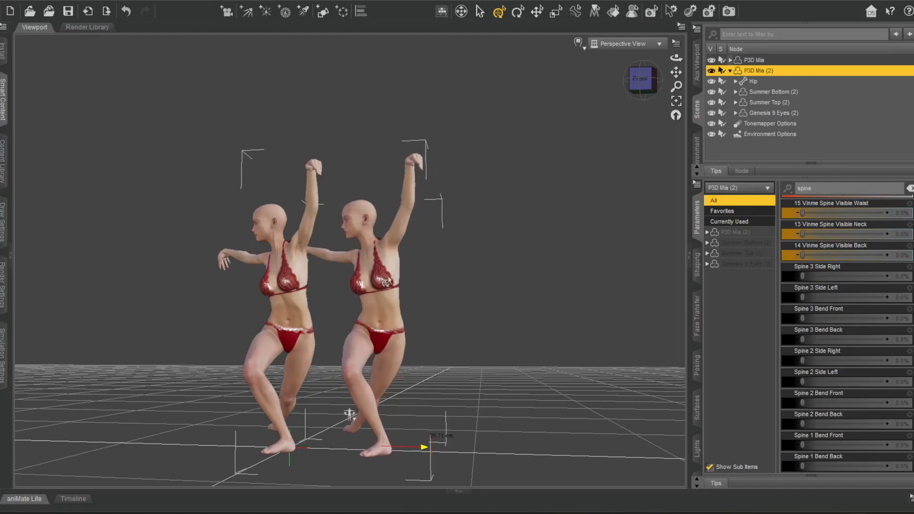
scroll(403, 288, "up", 2)
scroll(453, 231, "up", 6)
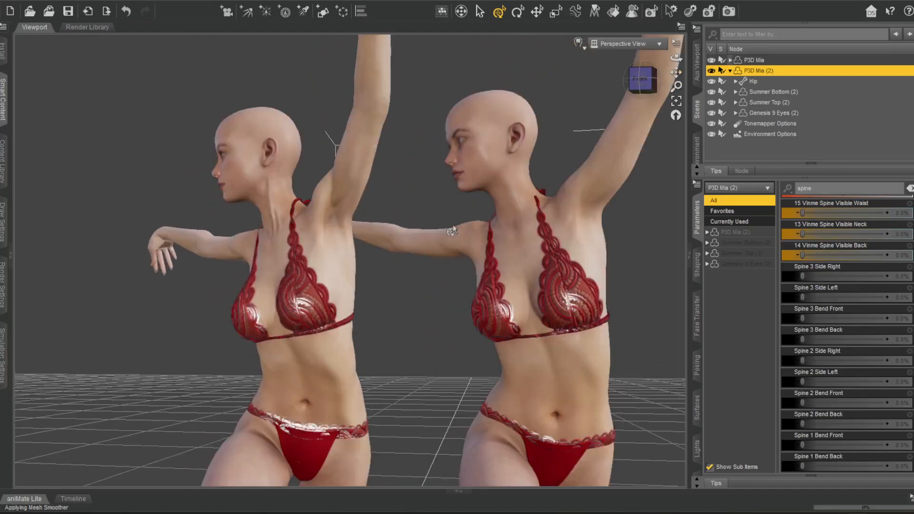
scroll(453, 230, "up", 3)
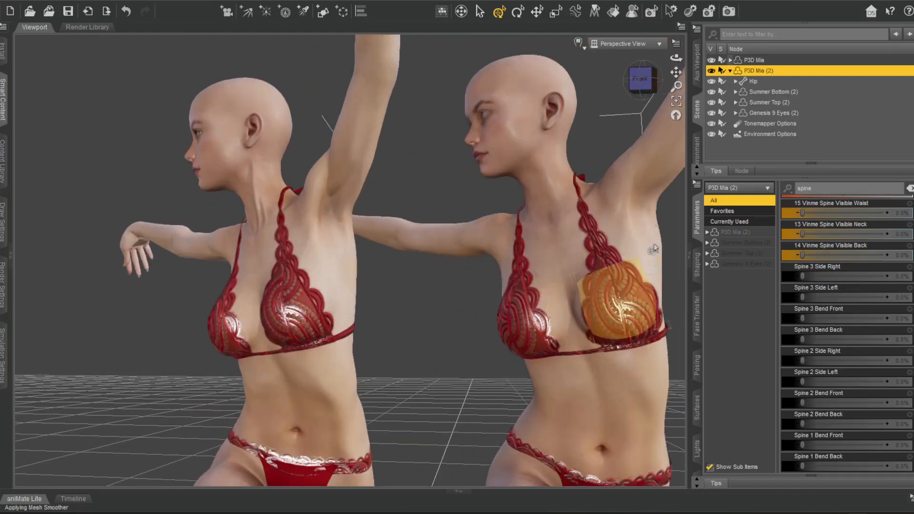
left_click_drag(645, 84, 665, 78)
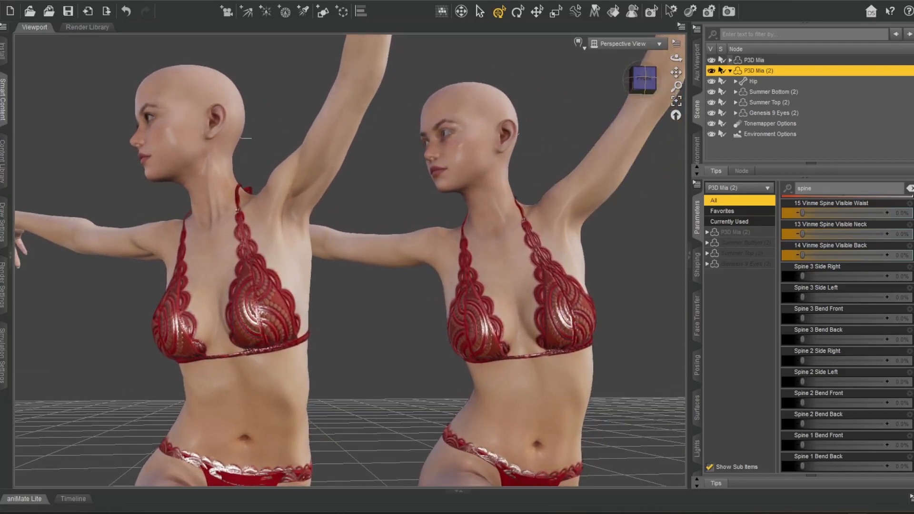
Return to the Natural Movements Pack store page and review its description and included morph categories.
mouse_move(746, 513)
left_click(761, 493)
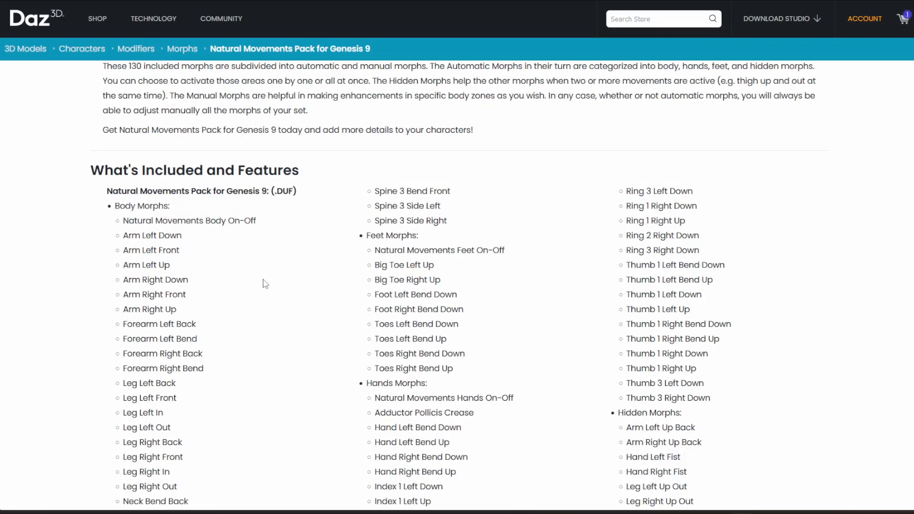
scroll(308, 281, "down", 5)
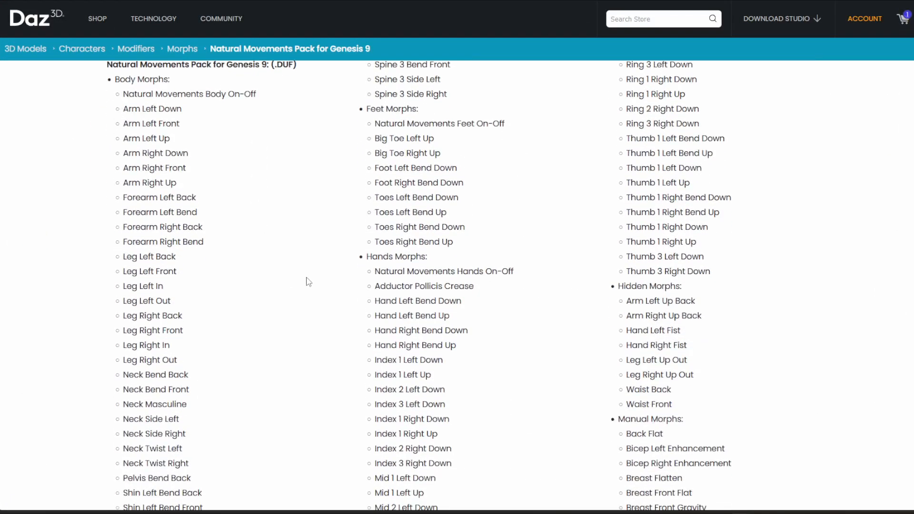
scroll(427, 307, "up", 6)
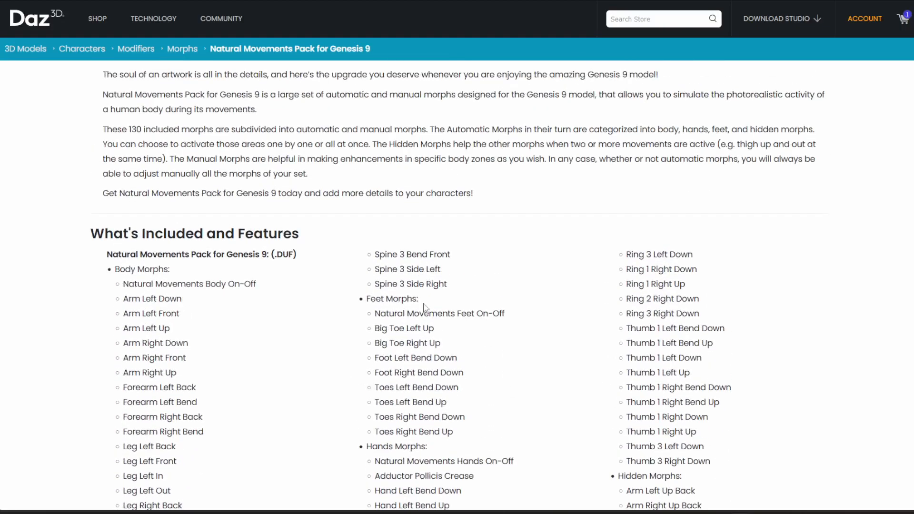
scroll(351, 310, "down", 4)
scroll(413, 289, "down", 1)
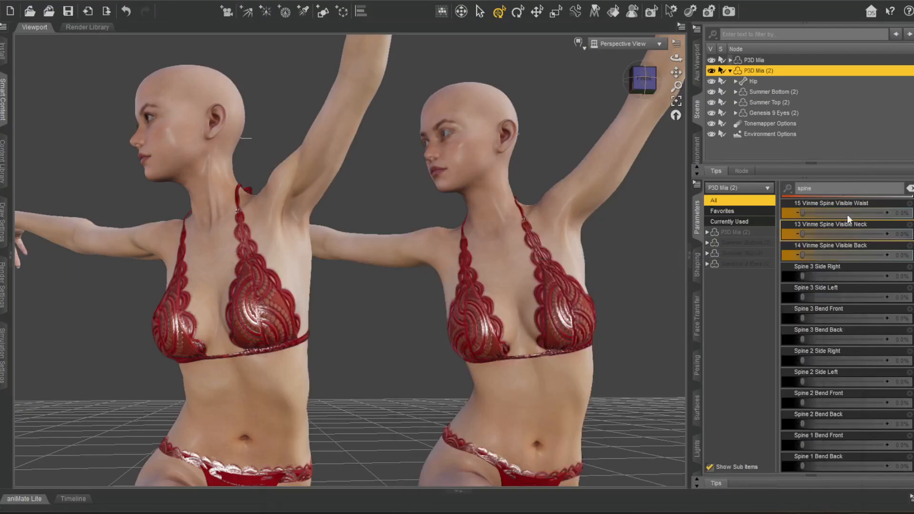
Filter P3D Mia (2)'s parameters by "hand" and examine the hand morphs.
scroll(848, 214, "up", 1)
left_click(740, 189)
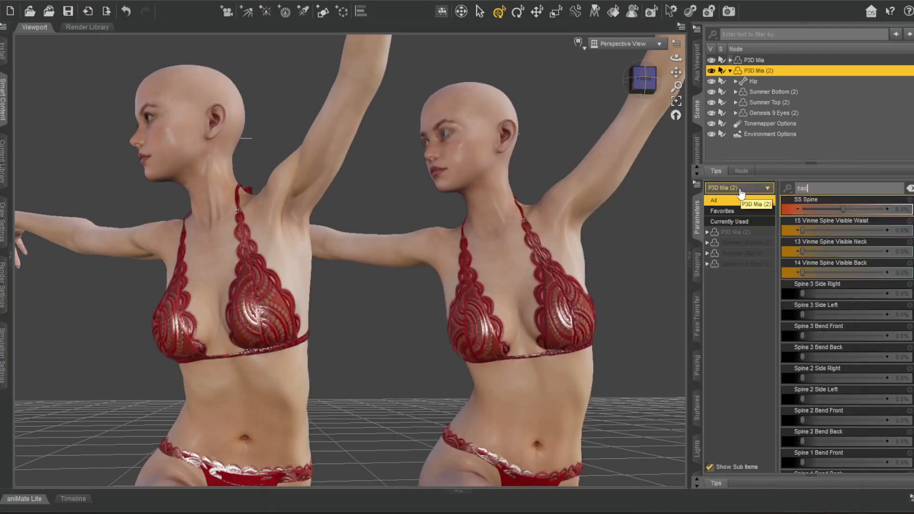
scroll(856, 367, "down", 10)
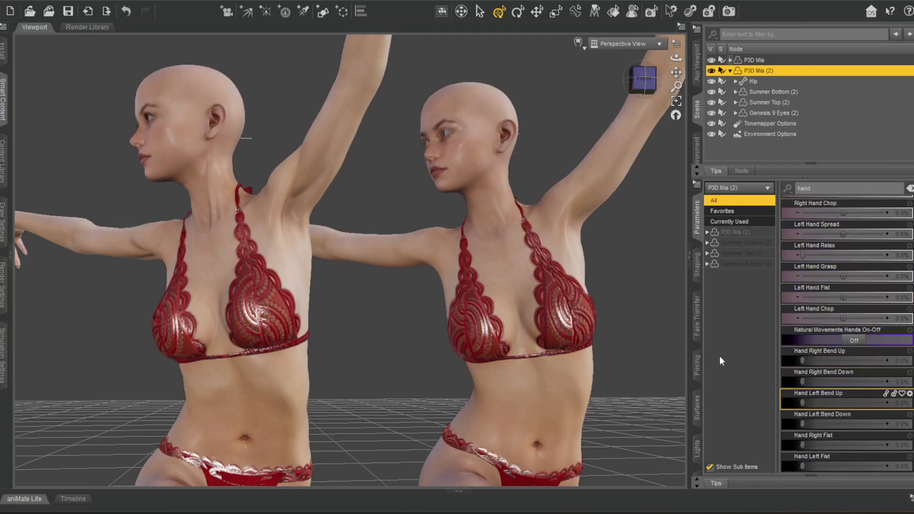
Set P3D Mia's Hand Left Bend Down morph to 100% and examine its effect on the left wrist up close.
left_click(640, 82)
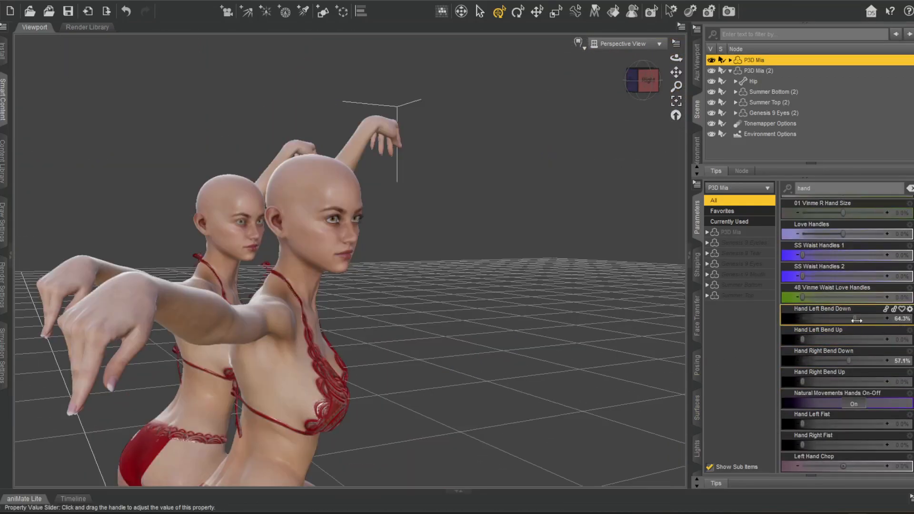
left_click_drag(858, 321, 811, 318)
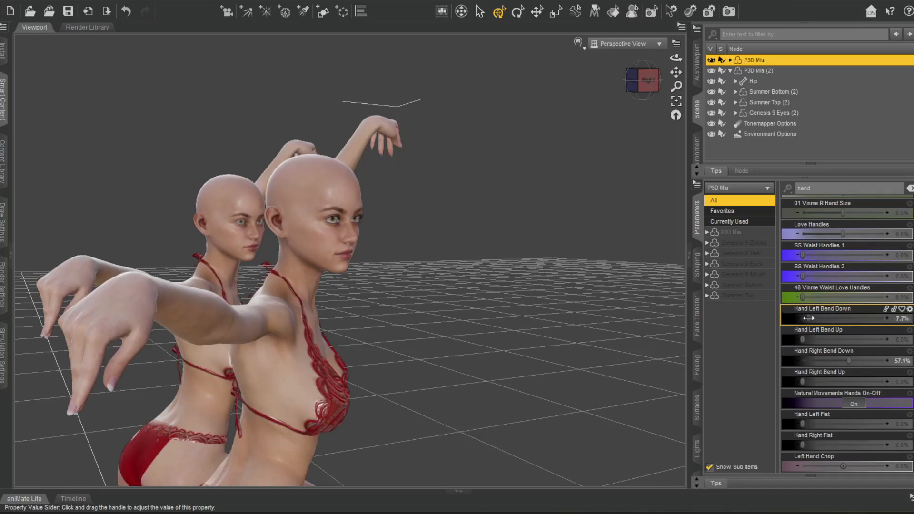
scroll(427, 138, "up", 3)
left_click(409, 56)
left_click(677, 101)
left_click_drag(638, 82, 588, 69)
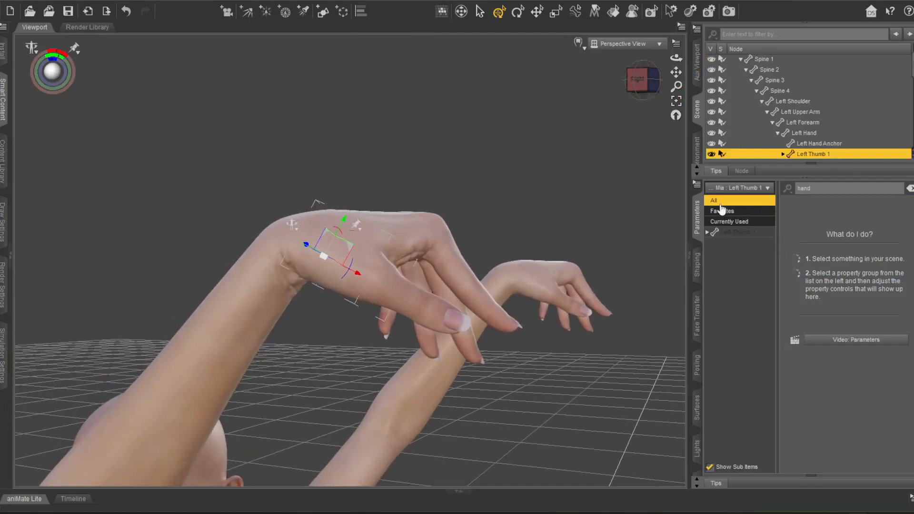
scroll(810, 135, "up", 2)
left_click(759, 61)
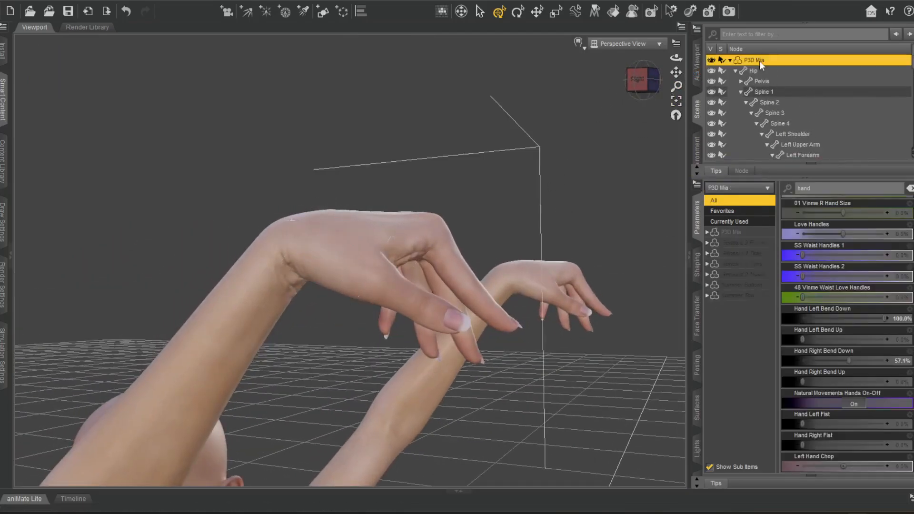
mouse_move(884, 320)
left_mouse_down()
mouse_move(772, 321)
mouse_move(896, 320)
left_mouse_up()
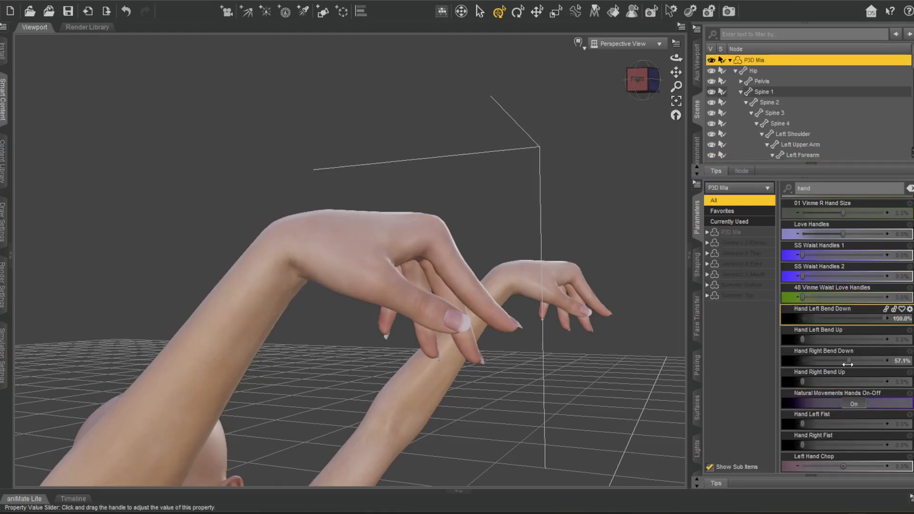
Set Hand Left Bend Up to 47.7% and Hand Right Bend Down to 52.3% on P3D Mia.
left_click_drag(895, 340, 643, 229)
left_click_drag(640, 78, 610, 84)
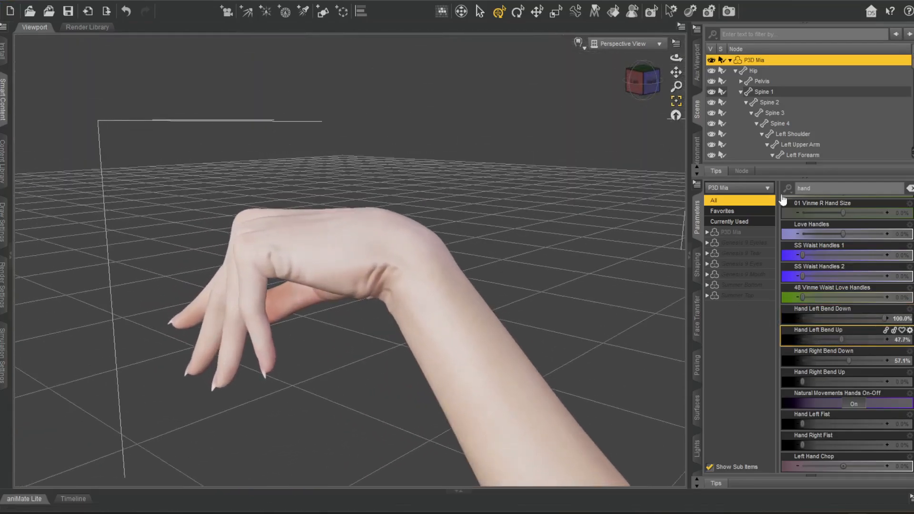
left_click_drag(861, 358, 890, 358)
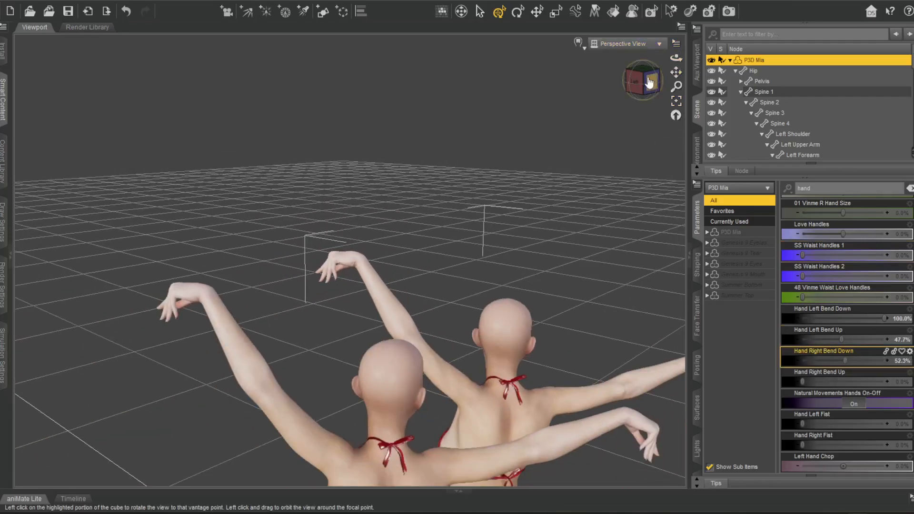
Examine P3D Mia's downward-bent right hand and wrist up close from behind.
left_click(644, 80)
left_click_drag(676, 72, 615, 48)
scroll(486, 189, "up", 2)
scroll(487, 189, "up", 3)
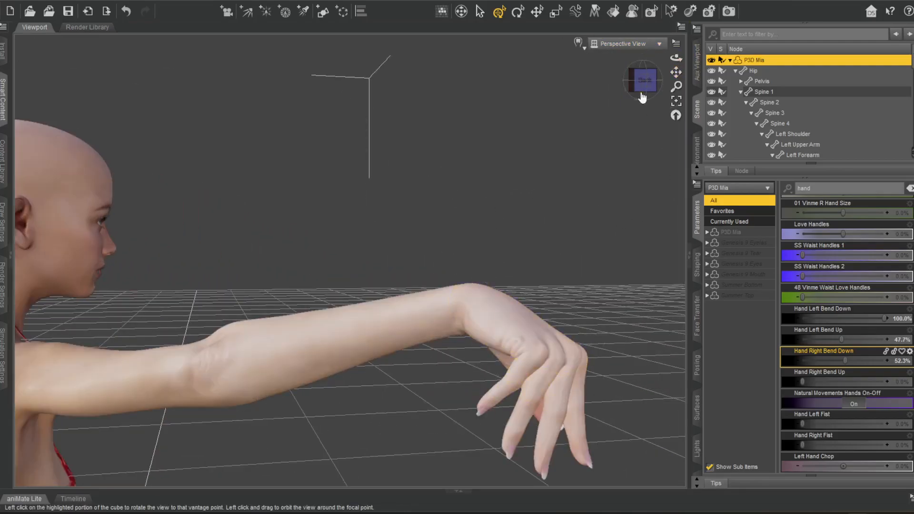
left_click_drag(676, 73, 761, 59)
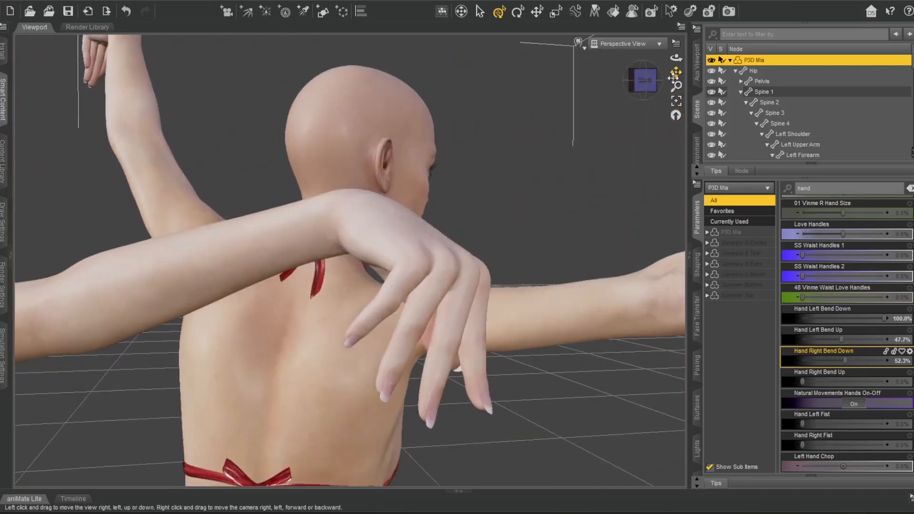
left_click_drag(677, 73, 420, 77)
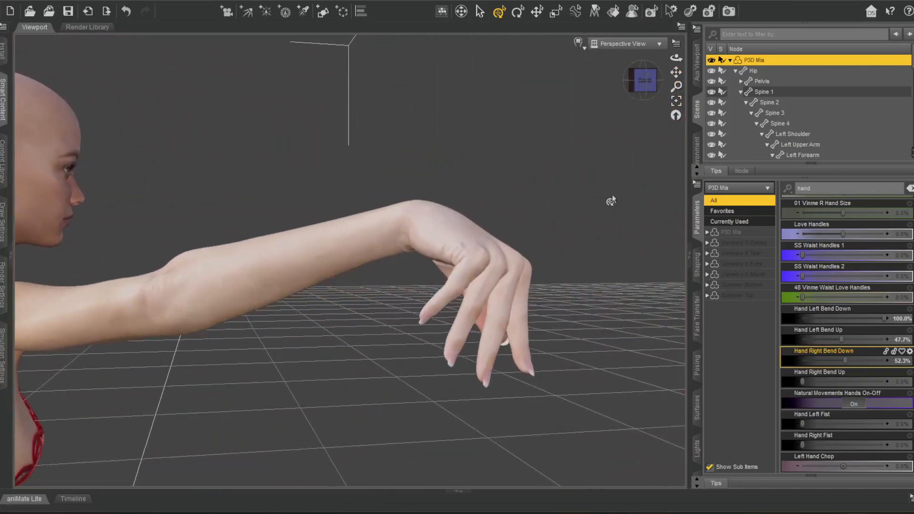
scroll(611, 196, "up", 3)
mouse_move(639, 91)
left_mouse_down()
mouse_move(653, 101)
mouse_move(605, 67)
mouse_move(649, 84)
left_mouse_up()
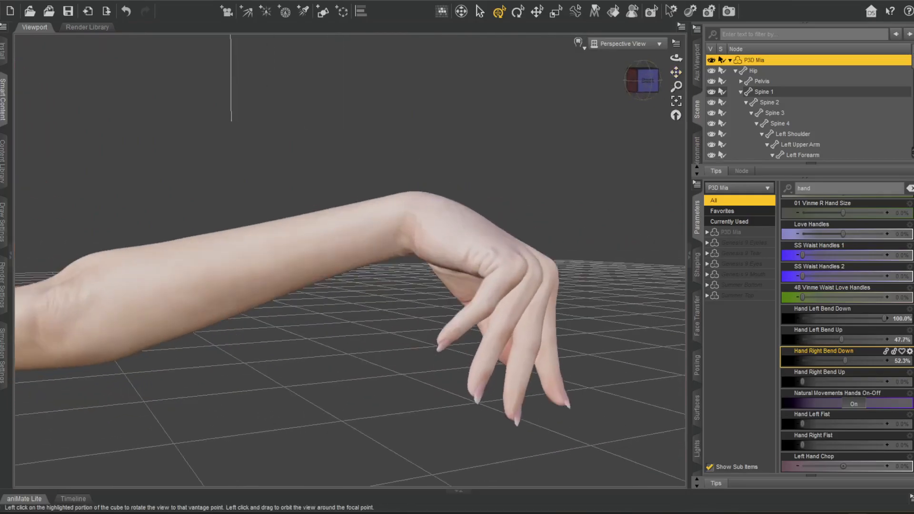
Set P3D Mia's Hand Left Bend Up to 56.8%, Hand Right Bend Down to 27.1% and Hand Right Bend Up to 17.4%.
left_click_drag(841, 338, 791, 337)
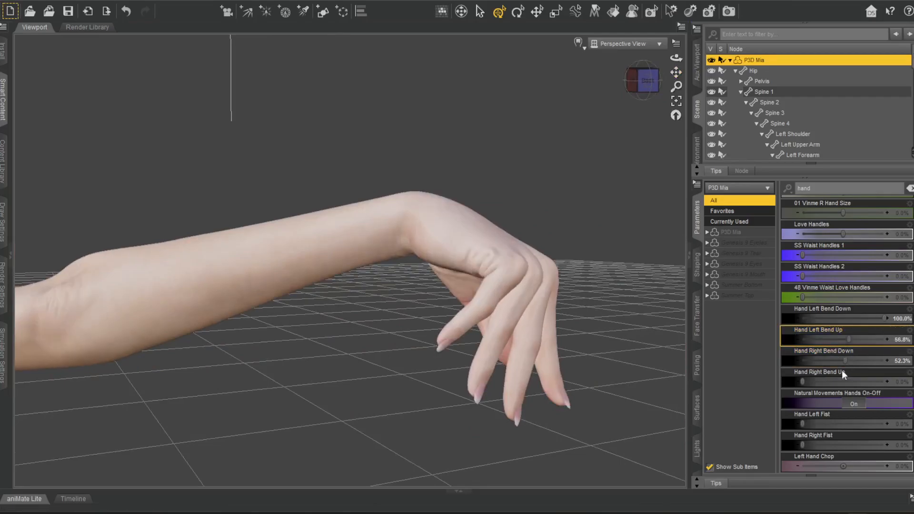
left_click_drag(860, 360, 871, 359)
left_click_drag(805, 356, 898, 359)
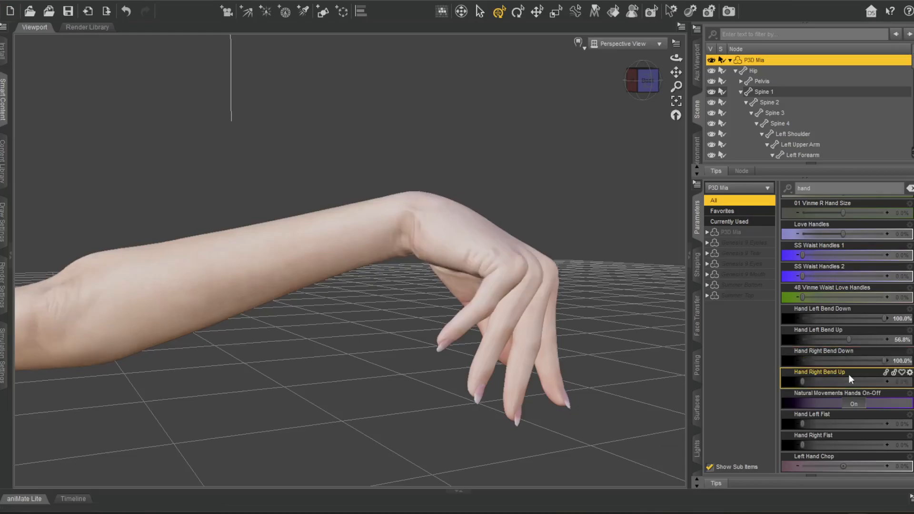
left_click_drag(882, 360, 856, 361)
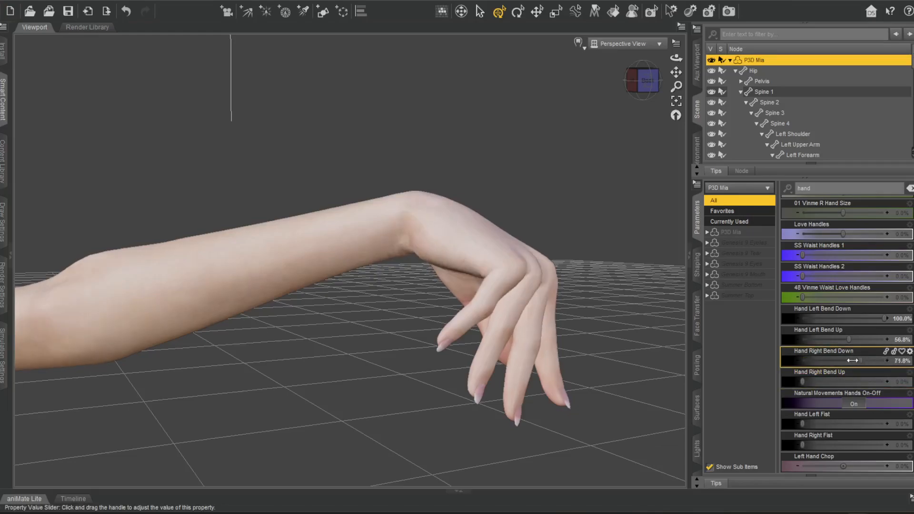
mouse_move(803, 382)
left_mouse_down()
mouse_move(905, 382)
mouse_move(817, 382)
left_mouse_up()
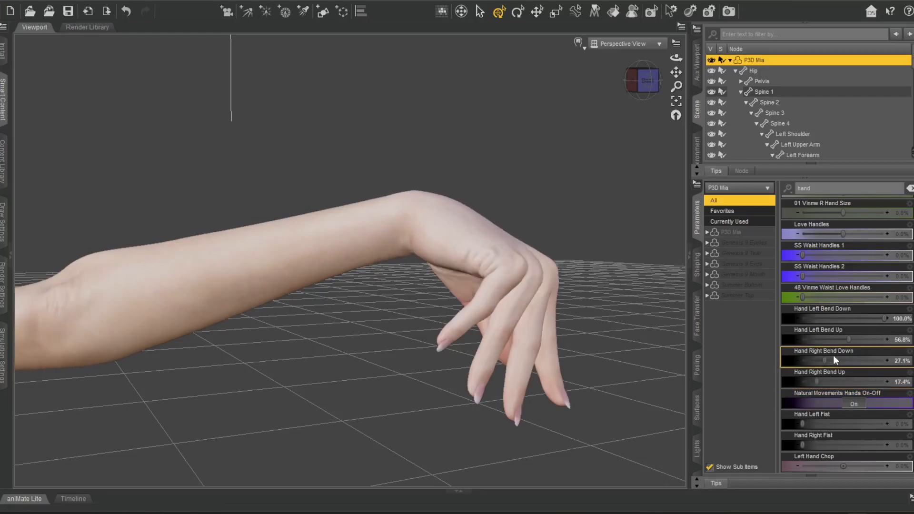
Look through P3D Mia's remaining hand morphs, including the fist, grasp, relax and spread options.
scroll(833, 355, "down", 4)
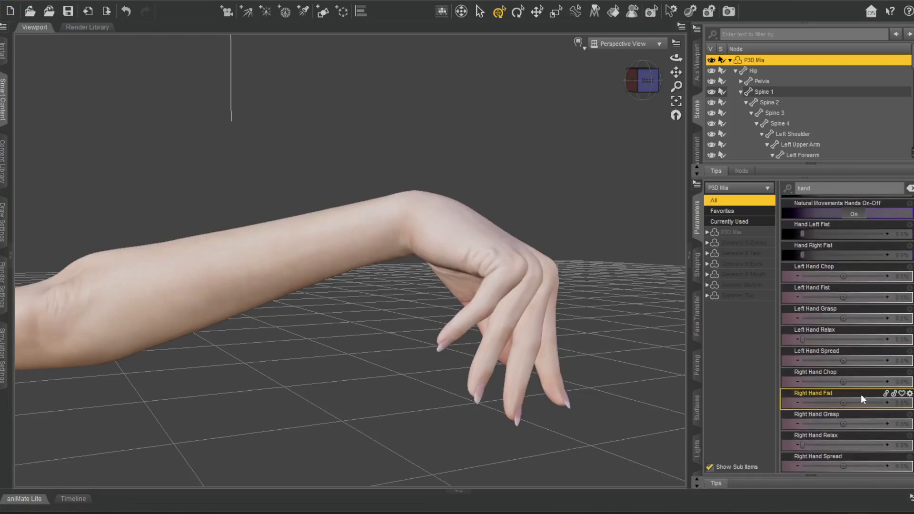
scroll(841, 328, "up", 3)
scroll(841, 333, "up", 1)
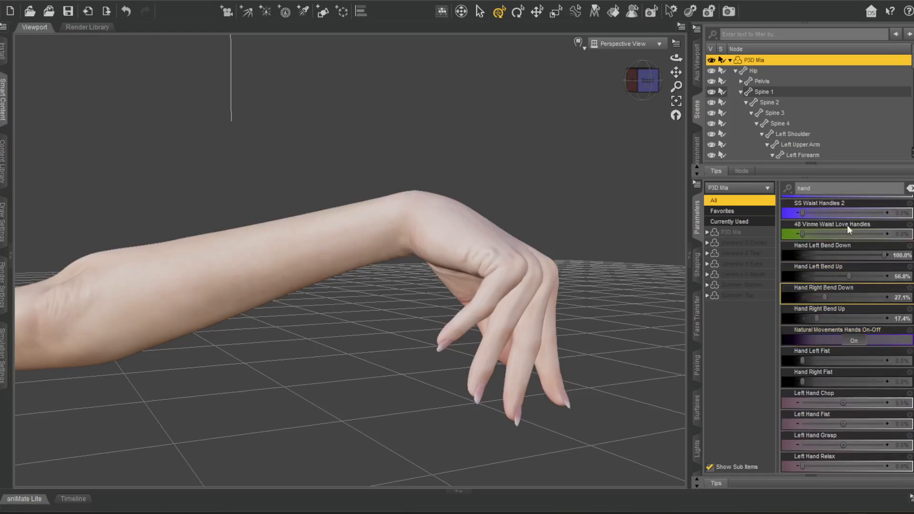
scroll(845, 236, "up", 1)
Filter P3D Mia's parameters by "leg" and compare the hips and legs of both figures from behind.
type("leg")
scroll(838, 285, "down", 2)
scroll(848, 295, "down", 4)
scroll(490, 391, "down", 3)
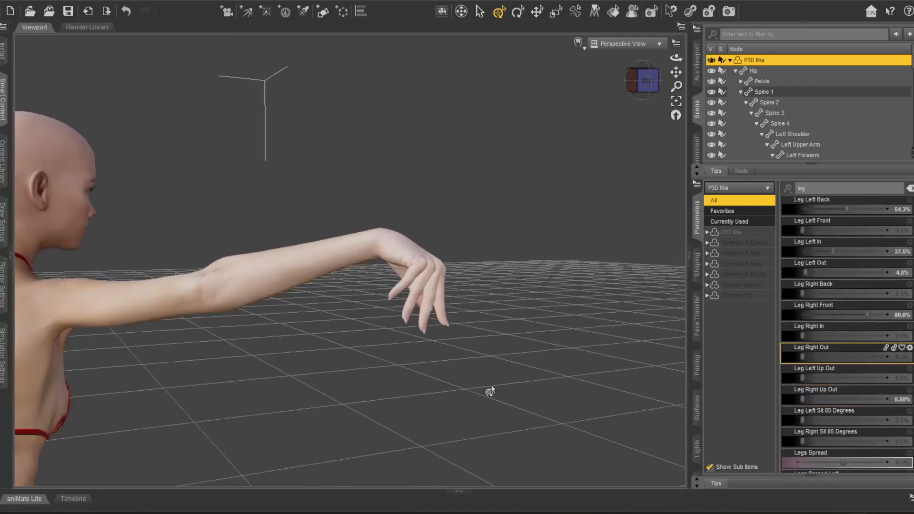
left_click_drag(677, 72, 53, 131)
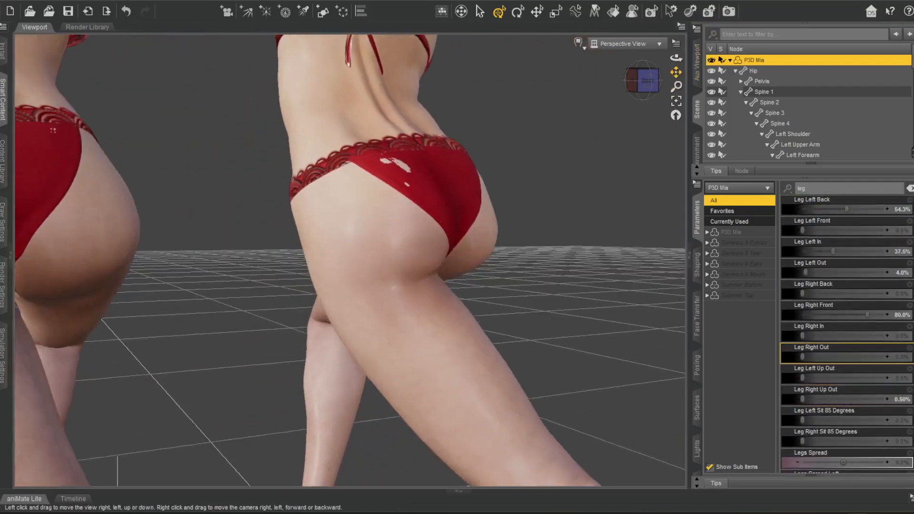
scroll(363, 307, "down", 3)
scroll(419, 255, "up", 1)
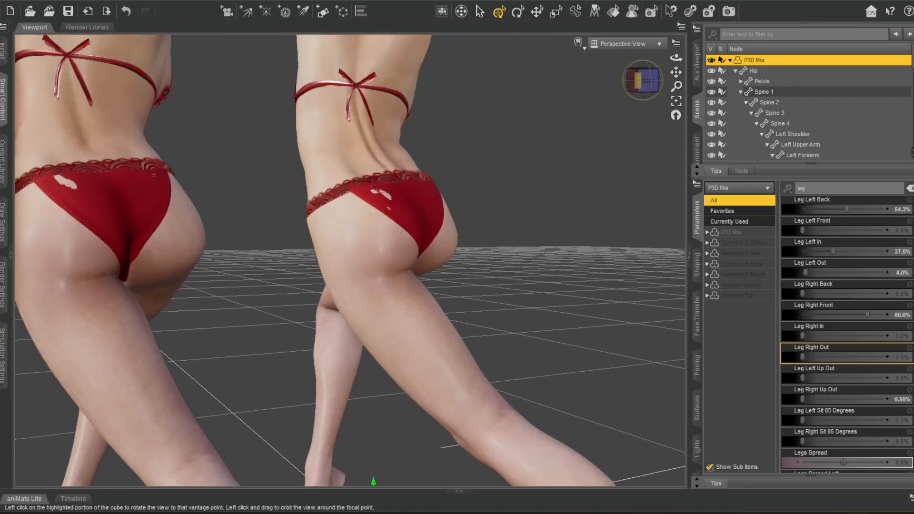
left_click(641, 80)
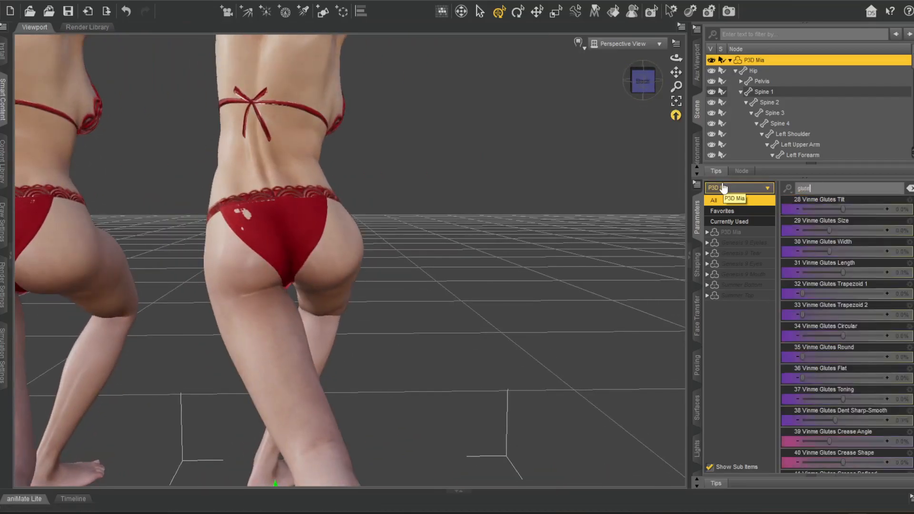
Filter P3D Mia's parameters by "glute", test the Glutes Flat morph at 100% and reset it.
scroll(821, 327, "down", 10)
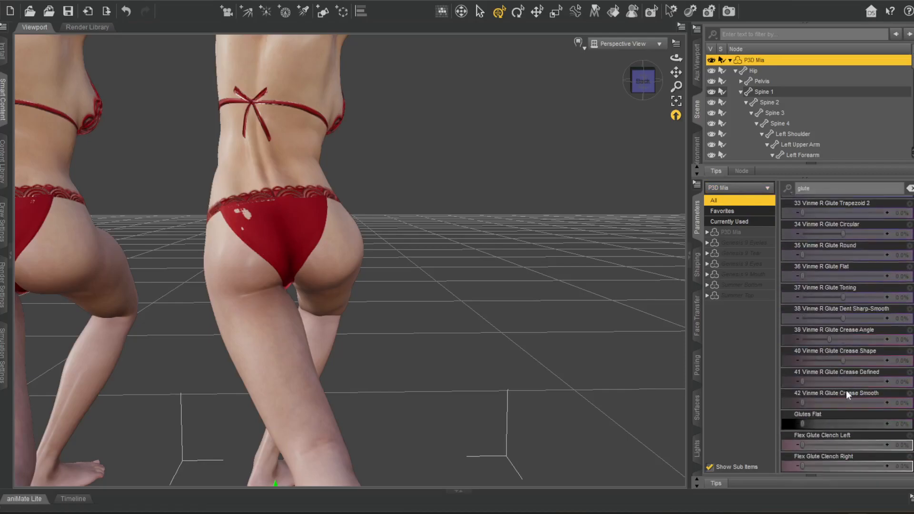
left_click_drag(817, 423, 886, 423)
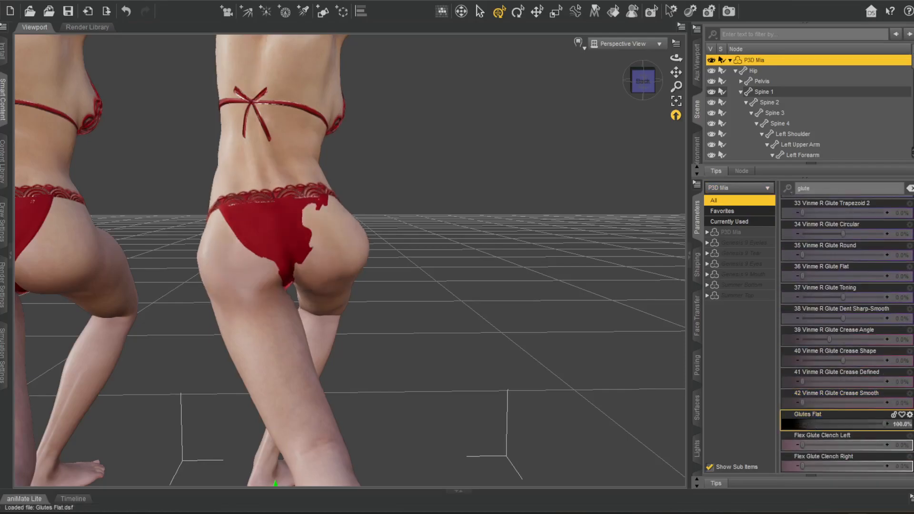
left_click(646, 92)
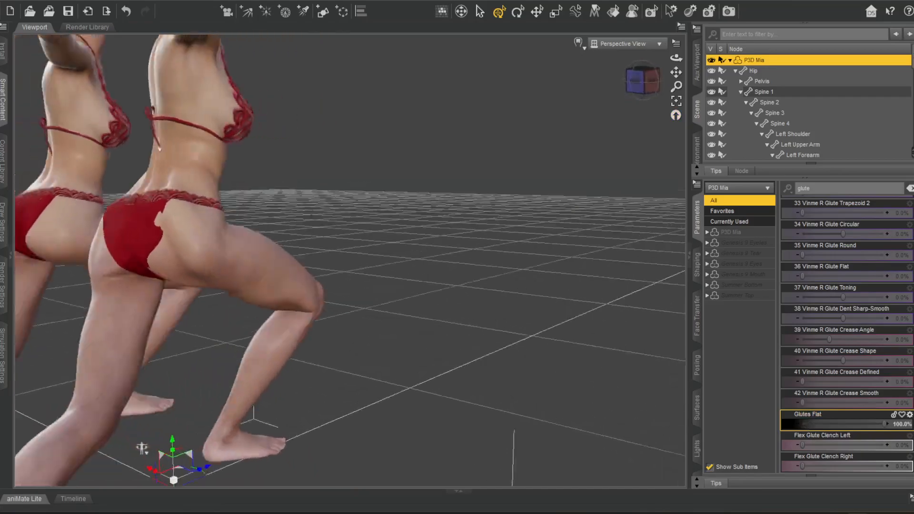
left_click_drag(889, 421, 757, 434)
Look through the glute morphs of P3D Mia, and filter by "thigh" to review the thigh morphs.
scroll(844, 331, "down", 15)
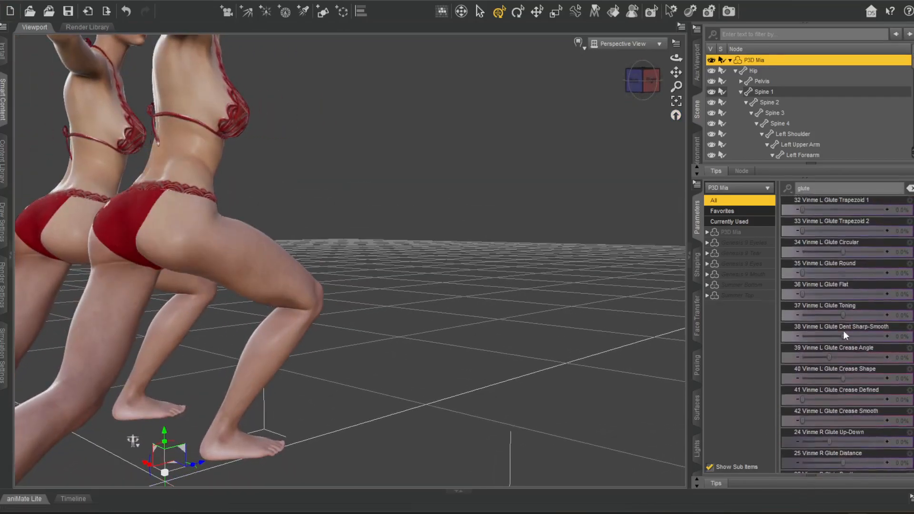
scroll(844, 331, "up", 5)
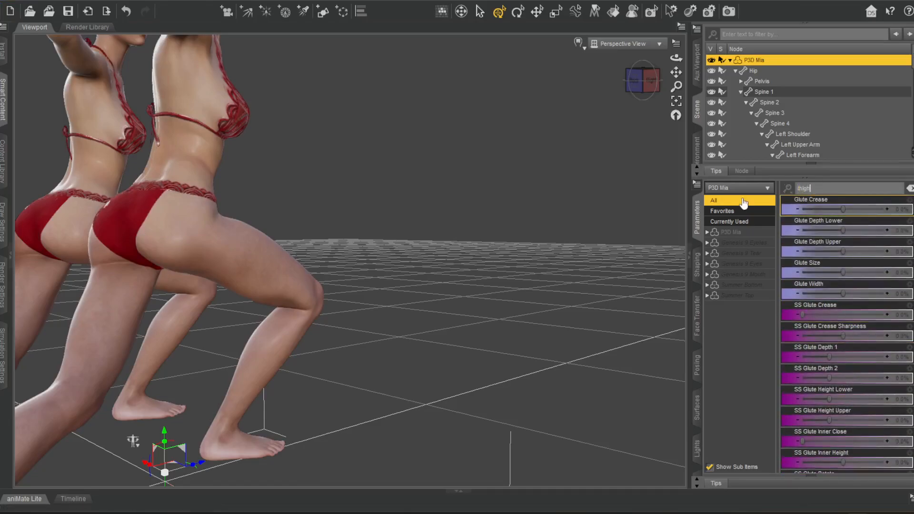
scroll(845, 327, "down", 10)
scroll(844, 327, "down", 10)
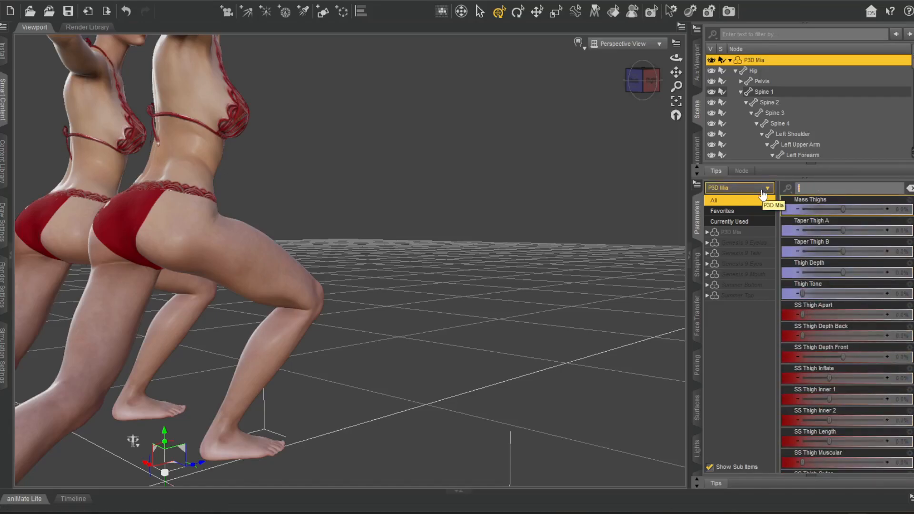
Filter P3D Mia's parameters by "leg" again and set Leg Left Back to 0%, checking the hips from behind.
scroll(861, 347, "down", 8)
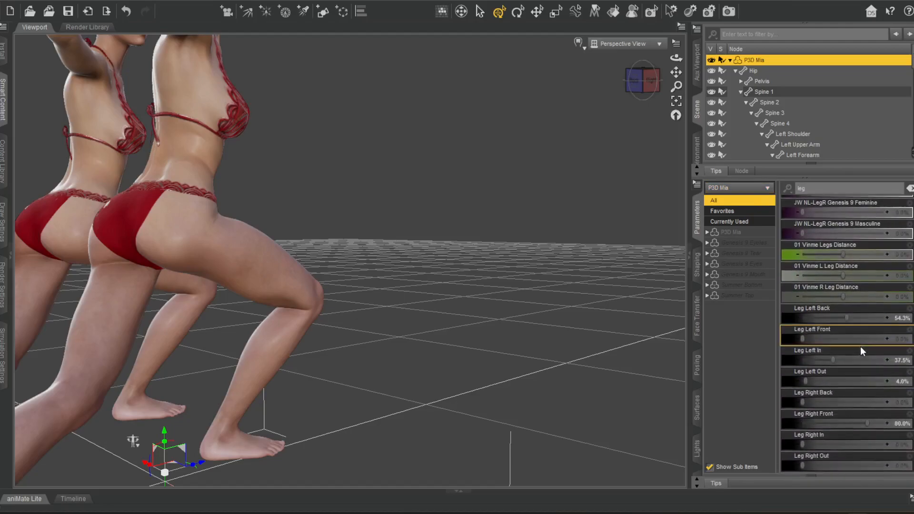
left_click_drag(641, 82, 671, 87)
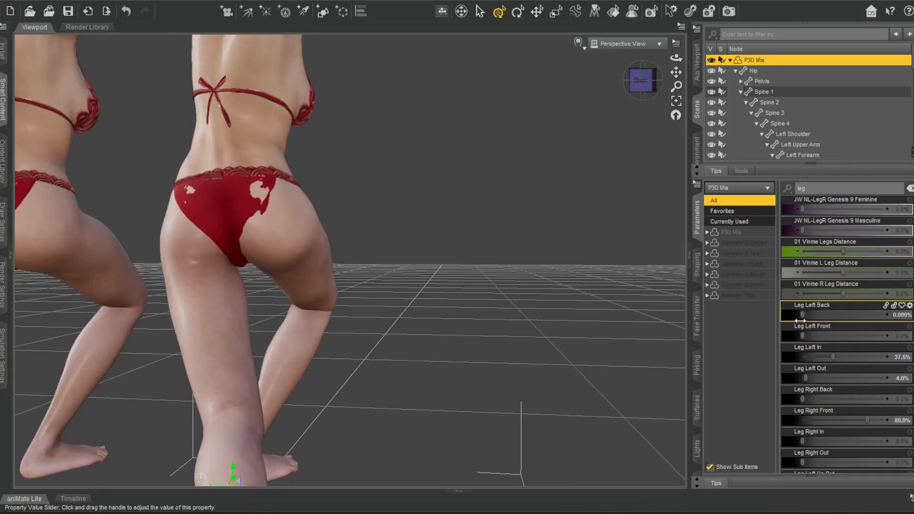
left_click(642, 80)
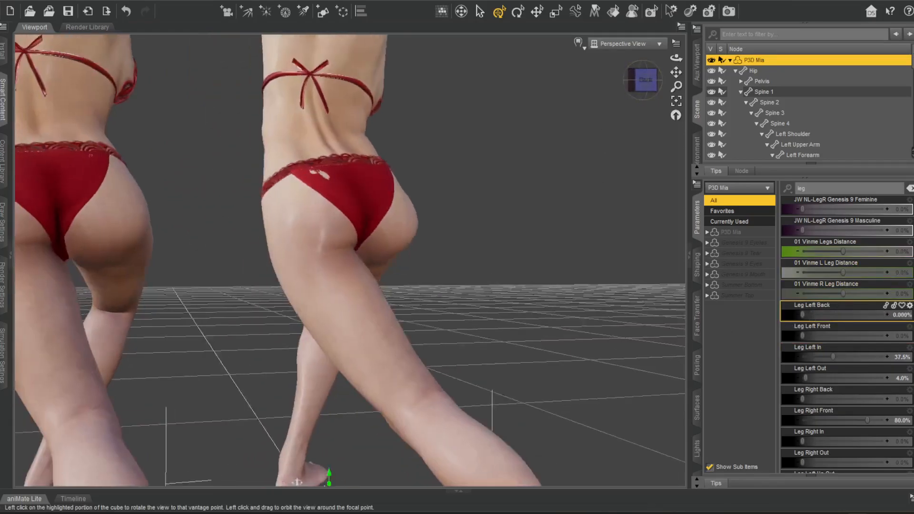
Set P3D Mia's Leg Left Front to 41.3% and Leg Left In to 33.5%.
left_click_drag(802, 336, 866, 332)
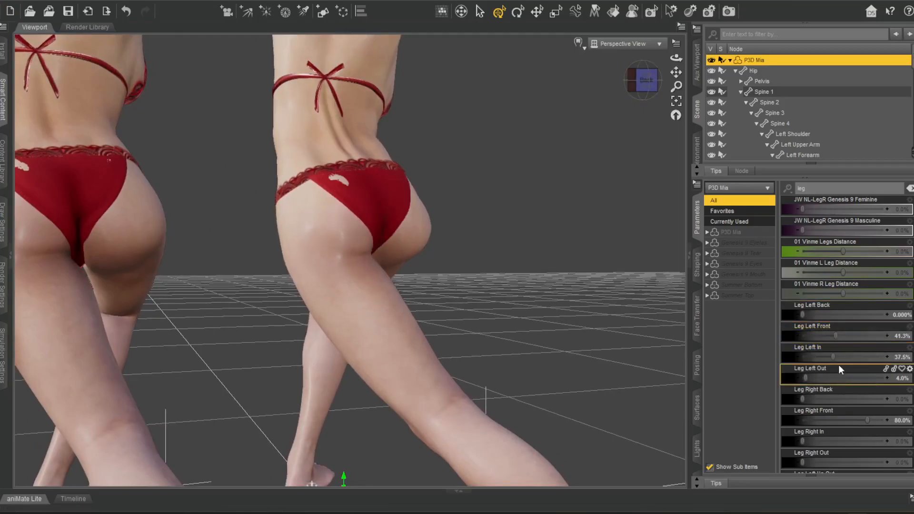
left_click_drag(832, 362, 837, 356)
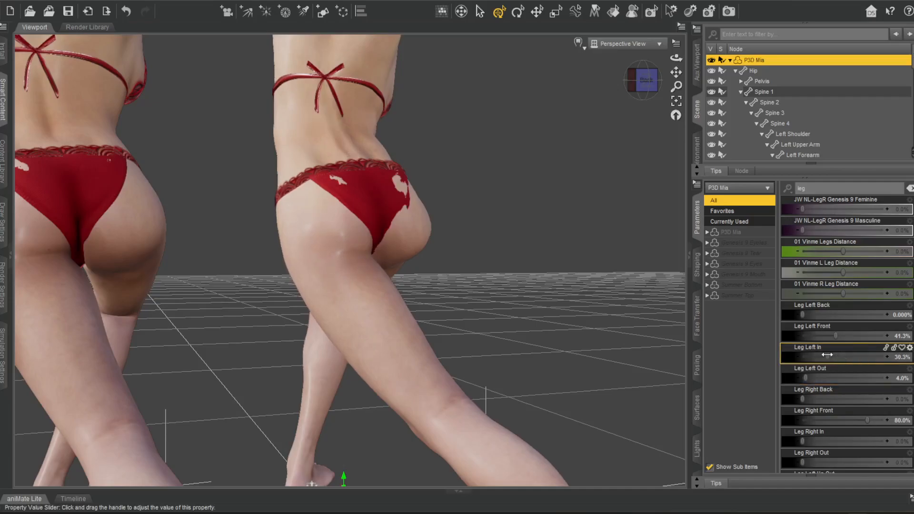
mouse_move(643, 82)
left_mouse_down()
mouse_move(617, 79)
mouse_move(626, 79)
left_mouse_up()
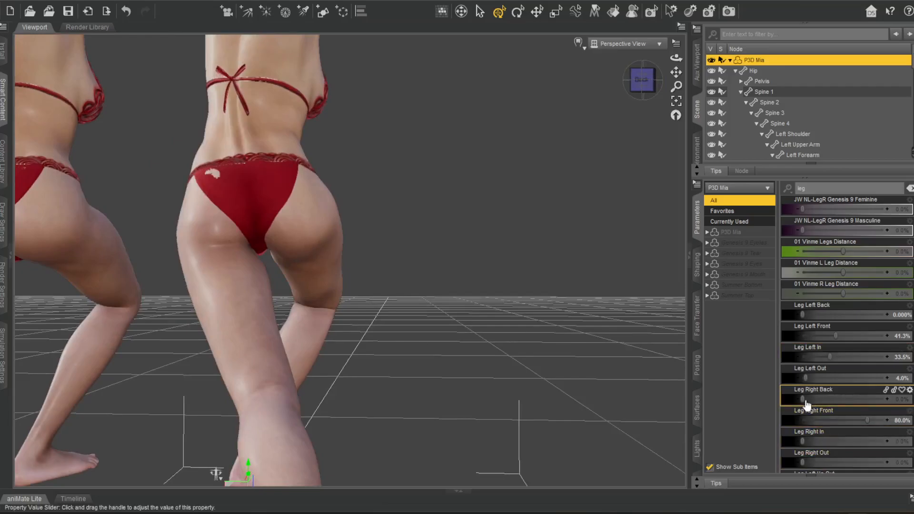
Set P3D Mia's Leg Right Back to 21.3%, Leg Right In to 1.9%, Leg Left Up Out to 34.8% and Leg Right Sit 85 Degrees to 0.65%.
left_click_drag(802, 400, 865, 399)
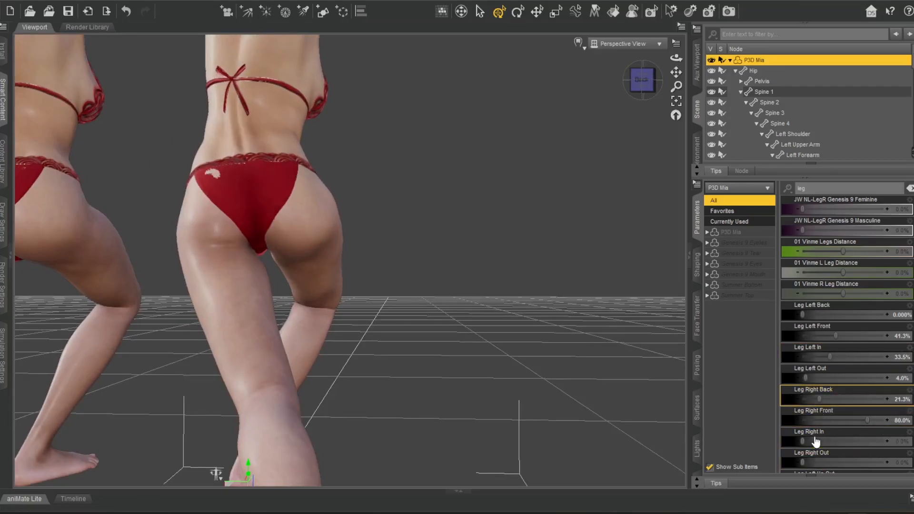
left_click_drag(805, 443, 880, 441)
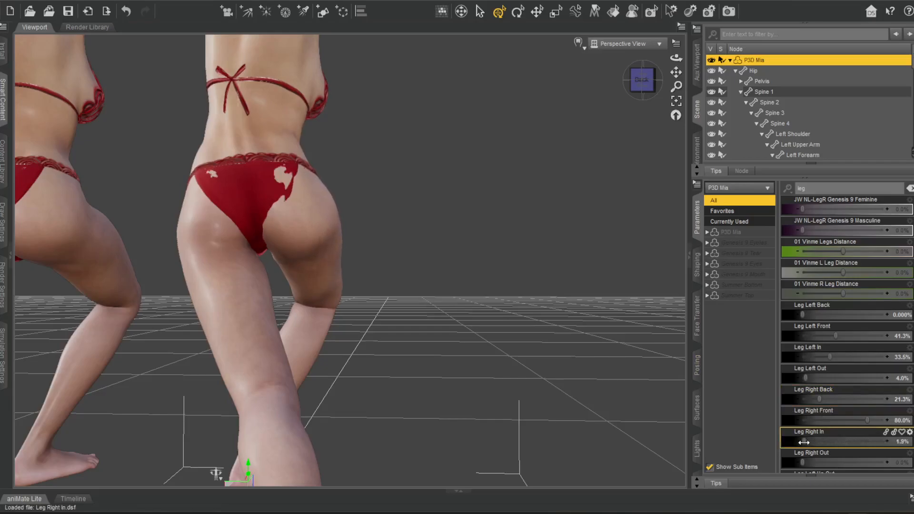
scroll(829, 399, "down", 3)
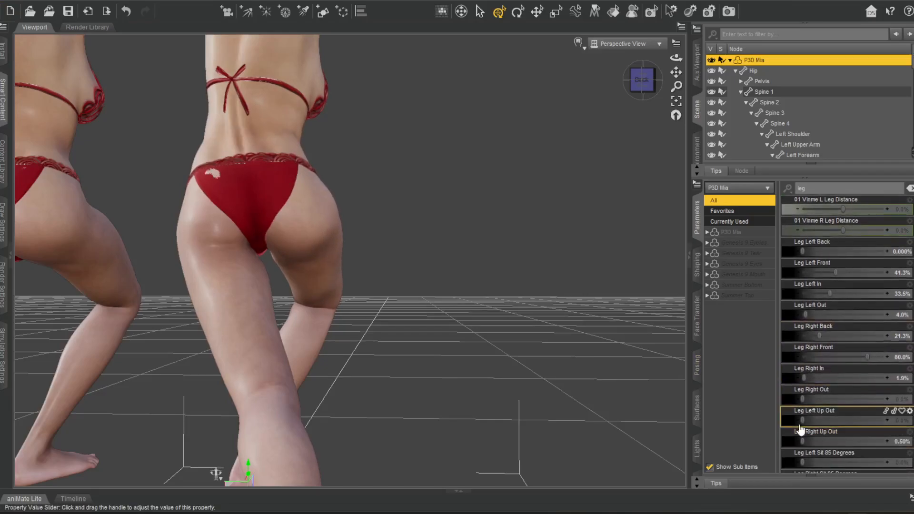
left_click_drag(804, 420, 811, 421)
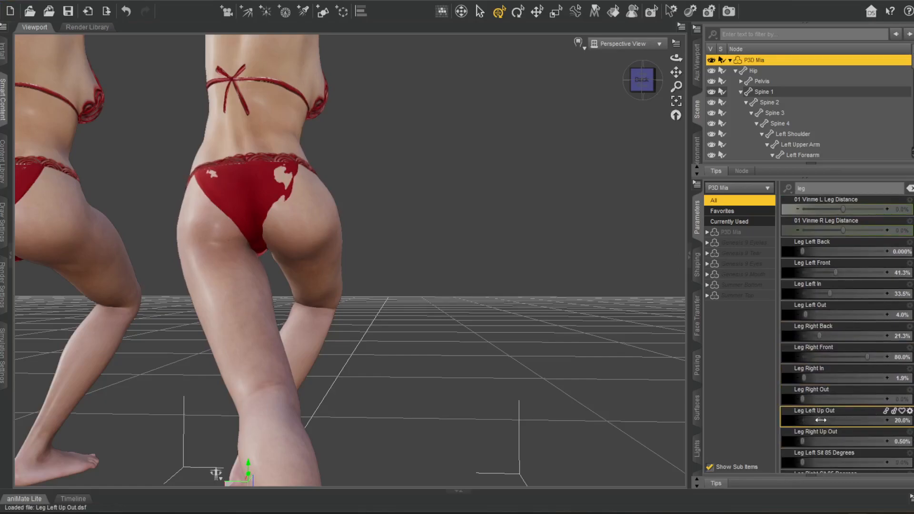
scroll(823, 379, "down", 4)
left_click_drag(803, 384, 840, 399)
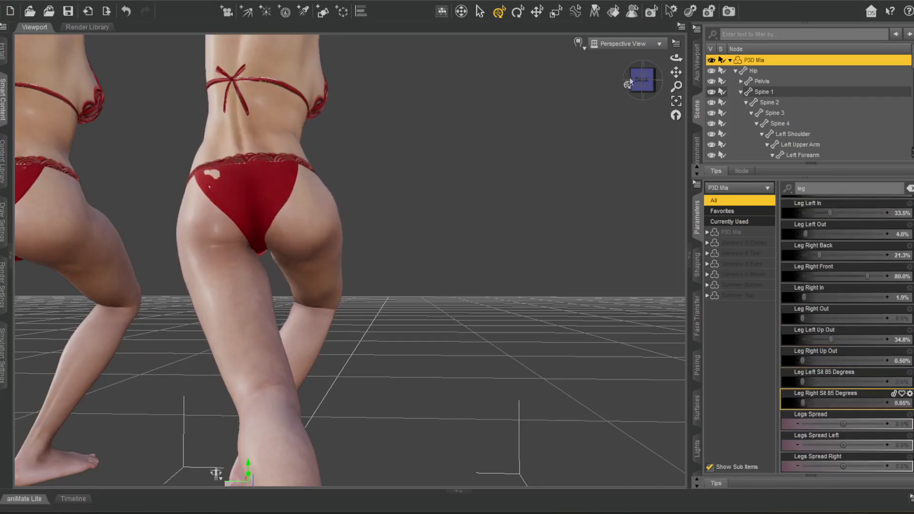
Filter P3D Mia's parameters by "arm" and review the arm and forearm morphs with the shoulders and arms in view.
left_click(651, 80)
left_click_drag(675, 71, 703, 166)
scroll(442, 158, "up", 5)
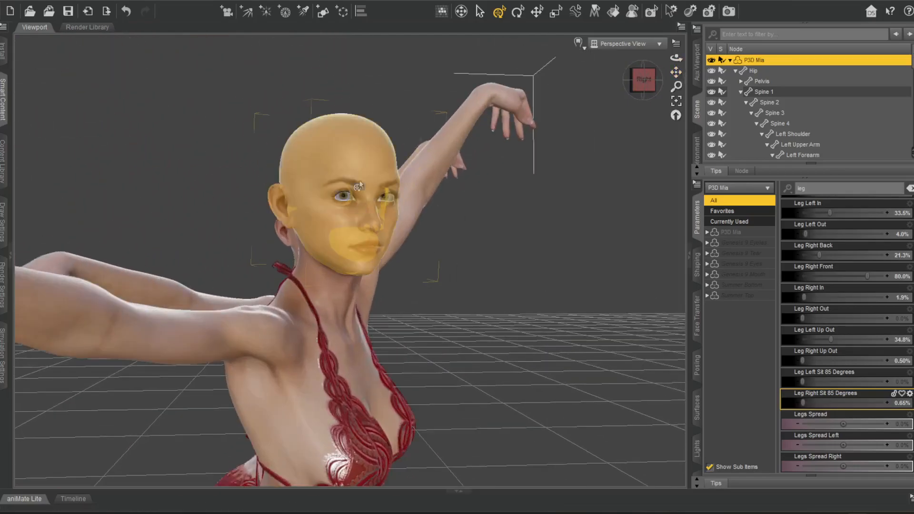
left_click_drag(677, 72, 706, 103)
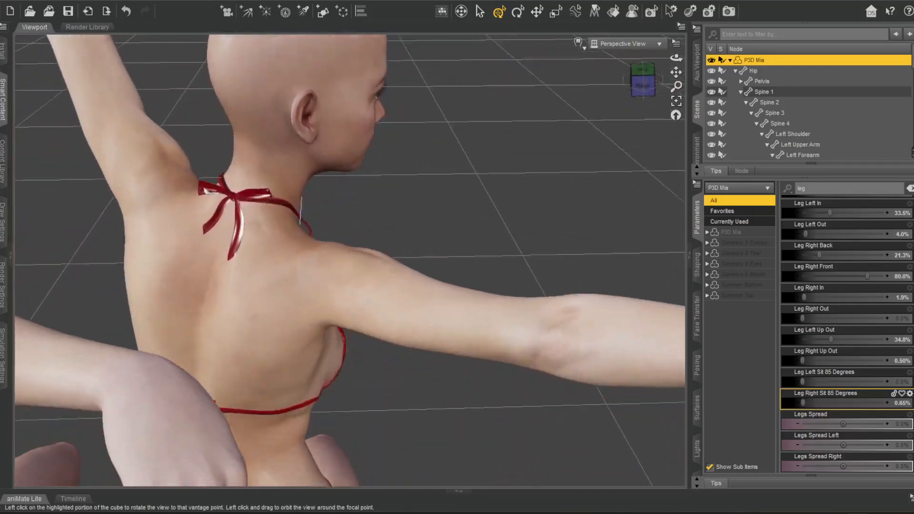
left_click(820, 187)
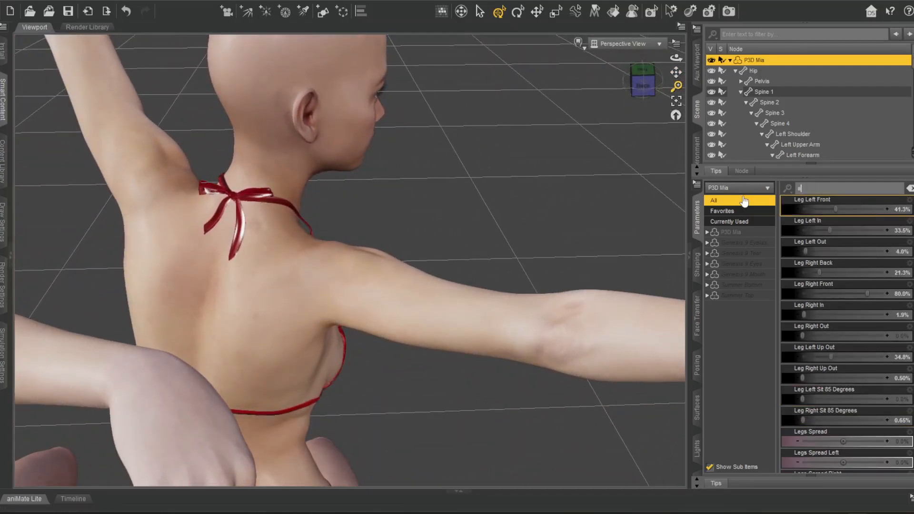
scroll(847, 296, "down", 15)
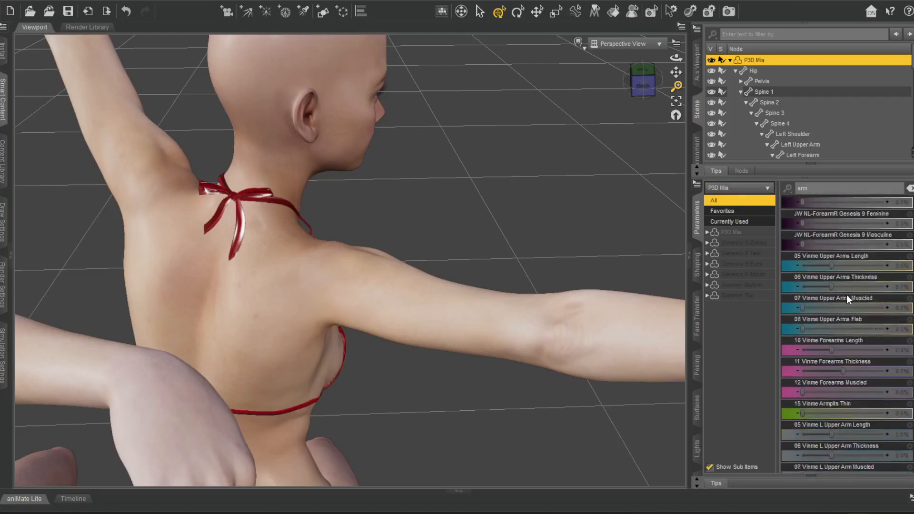
scroll(864, 319, "up", 5)
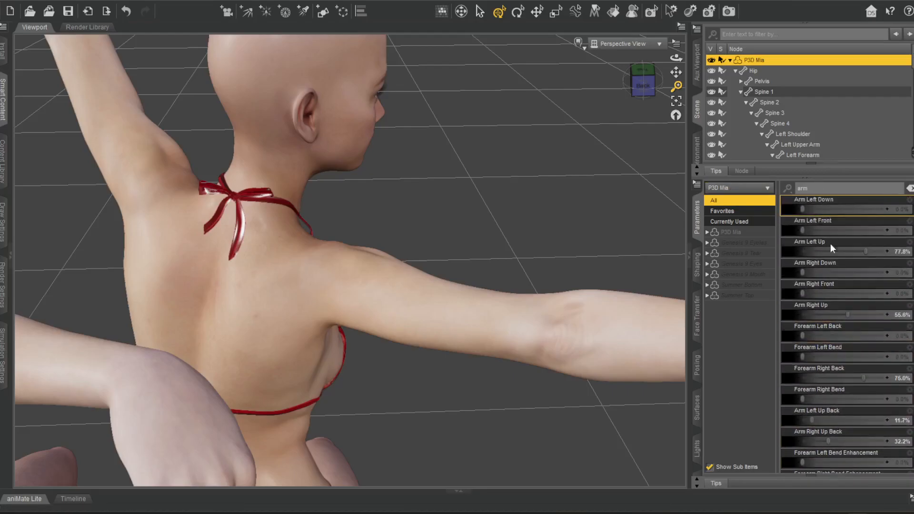
scroll(395, 326, "down", 2)
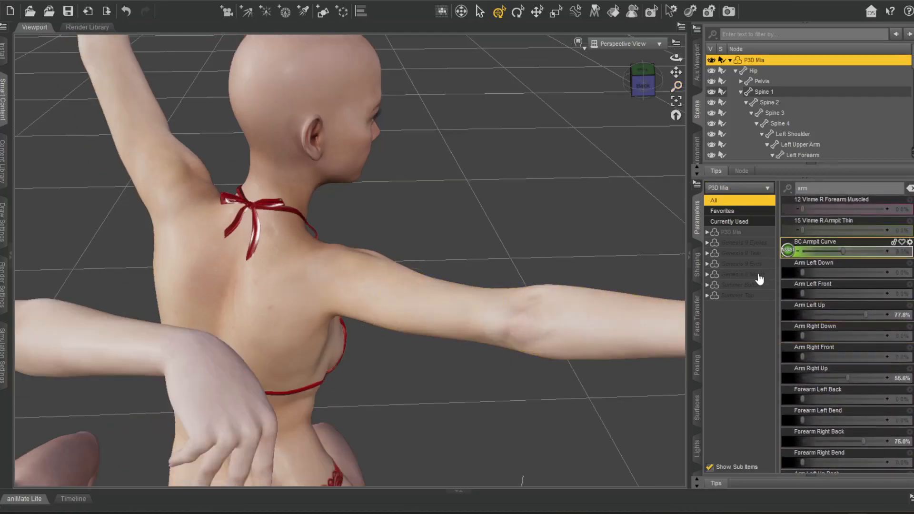
Test P3D Mia's Arm Left Down morph and reset it to 0%, and set Arm Left Up to 56.8%.
left_click_drag(804, 272, 811, 272)
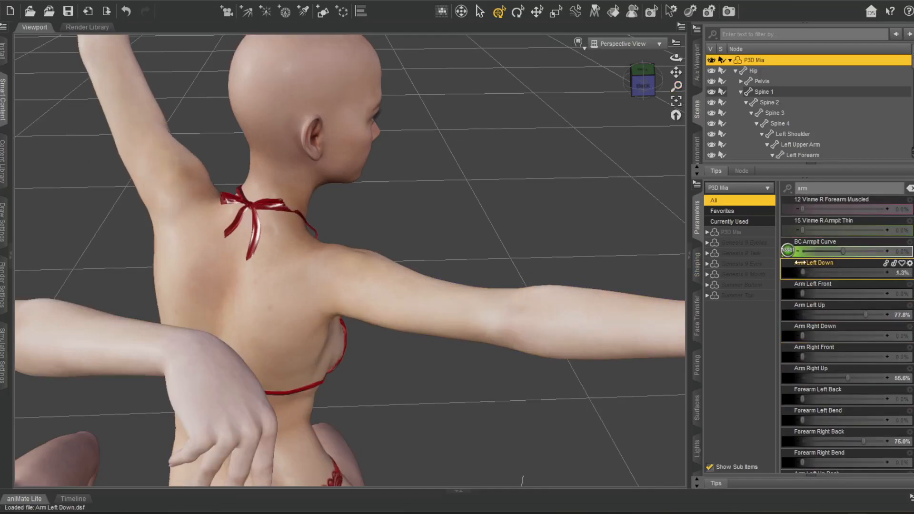
left_click_drag(645, 86, 624, 68)
left_click_drag(862, 272, 779, 272)
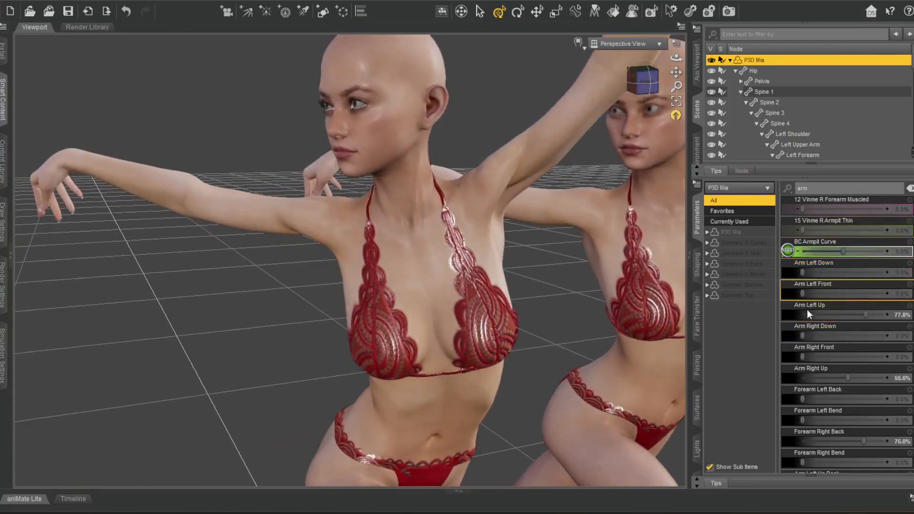
left_click_drag(865, 314, 845, 315)
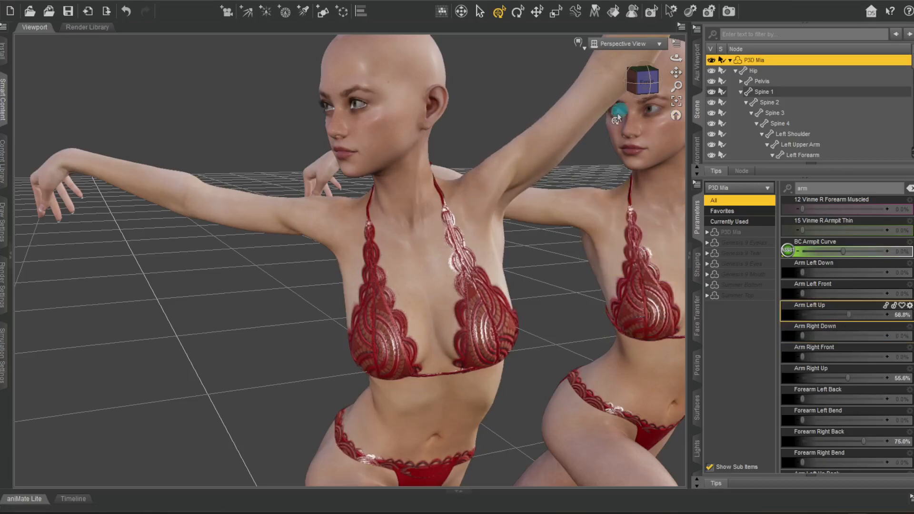
Compare the raised arms, chest and hips of the two figures from the front, both close up and at full height.
mouse_move(646, 86)
left_mouse_down()
mouse_move(622, 67)
mouse_move(649, 81)
left_mouse_up()
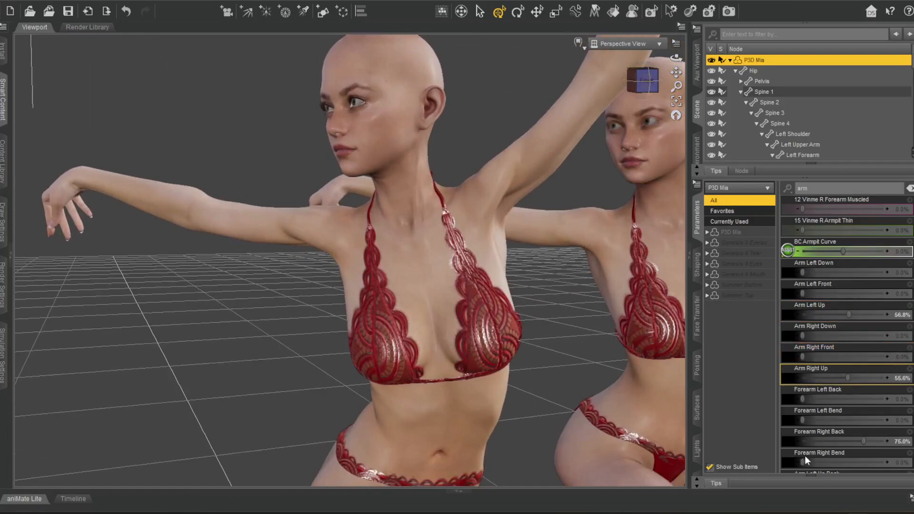
scroll(326, 301, "up", 3)
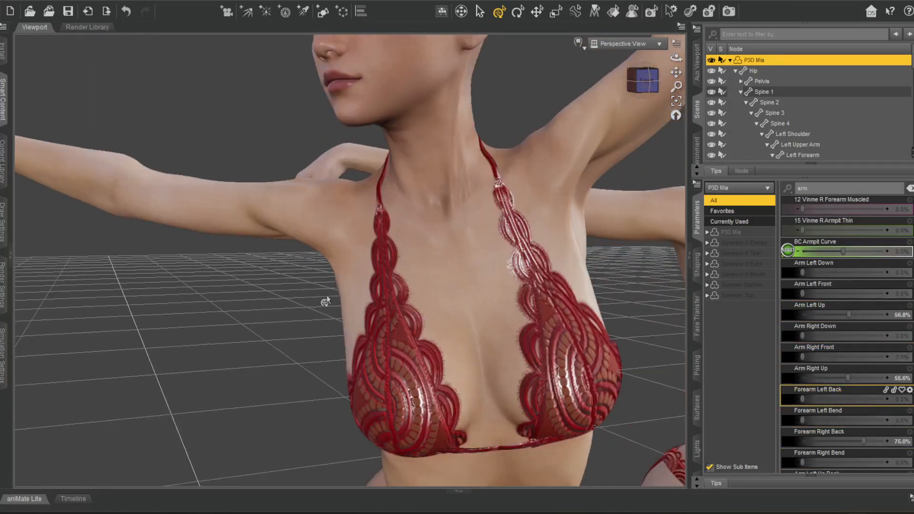
scroll(325, 301, "down", 5)
scroll(326, 301, "down", 2)
left_click_drag(678, 73, 625, 161)
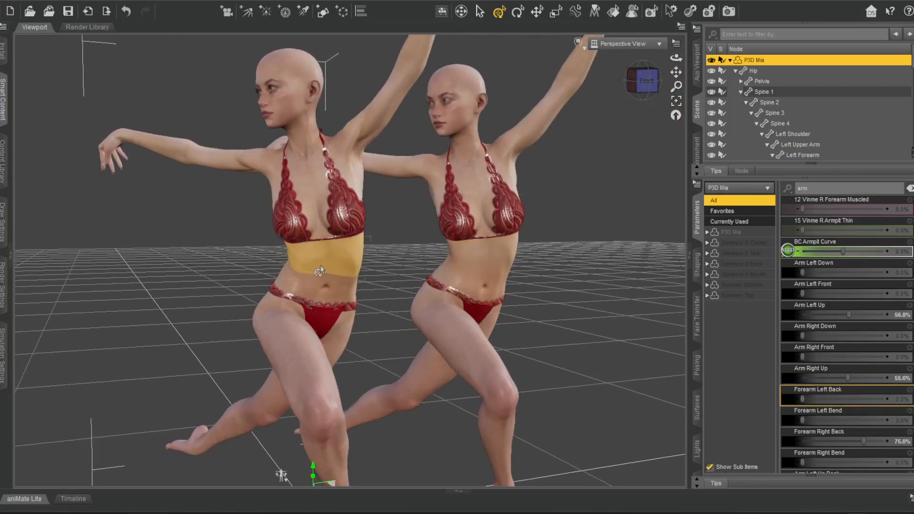
scroll(476, 223, "up", 2)
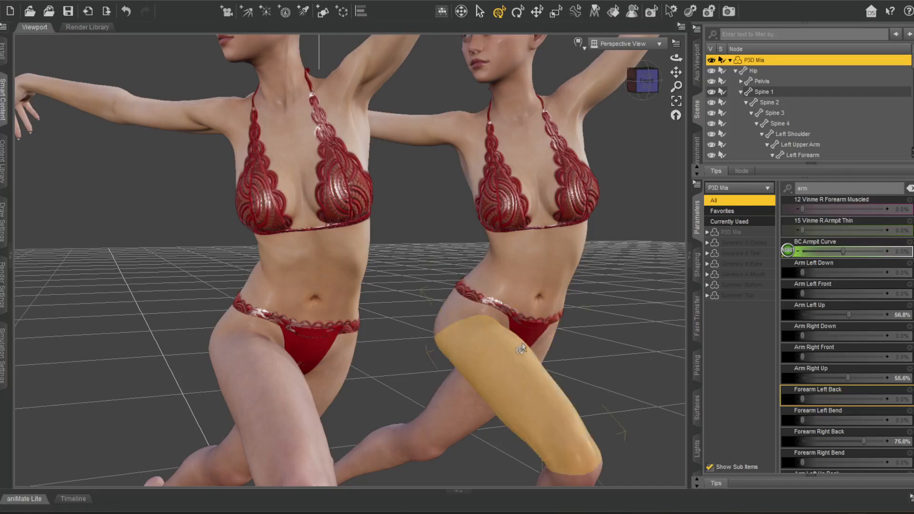
scroll(425, 339, "down", 4)
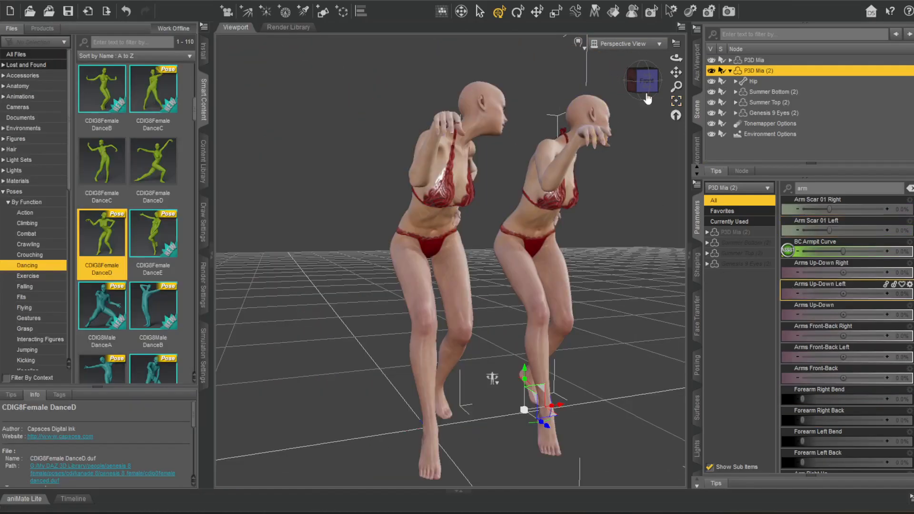
Select P3D Mia's Spine 2 in the dancing pose, clear the parameter filter and set its Bend to 30.40.
left_click_drag(647, 98, 612, 87)
scroll(589, 233, "up", 4)
scroll(590, 233, "up", 5)
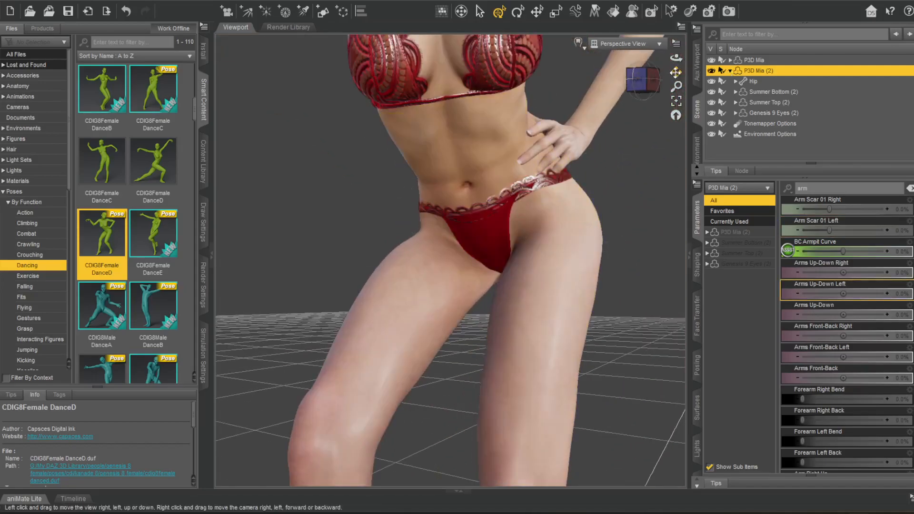
scroll(484, 247, "down", 5)
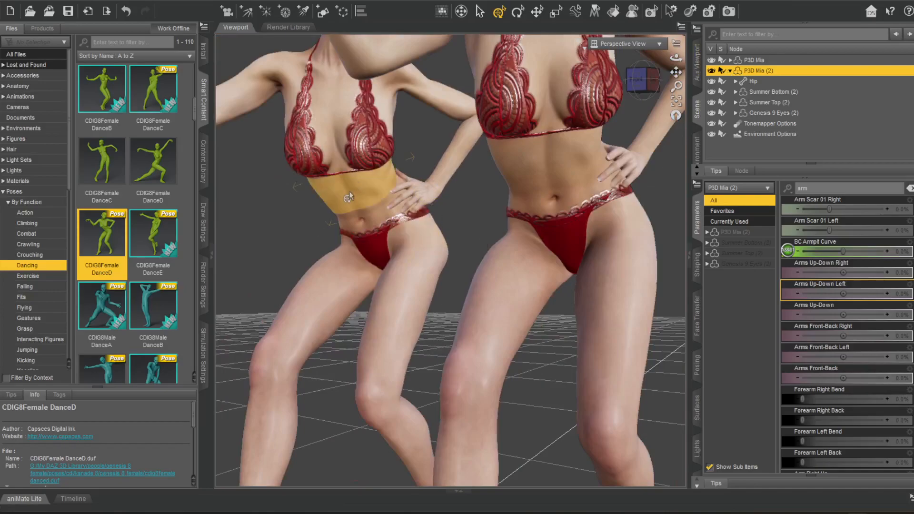
left_click(373, 205)
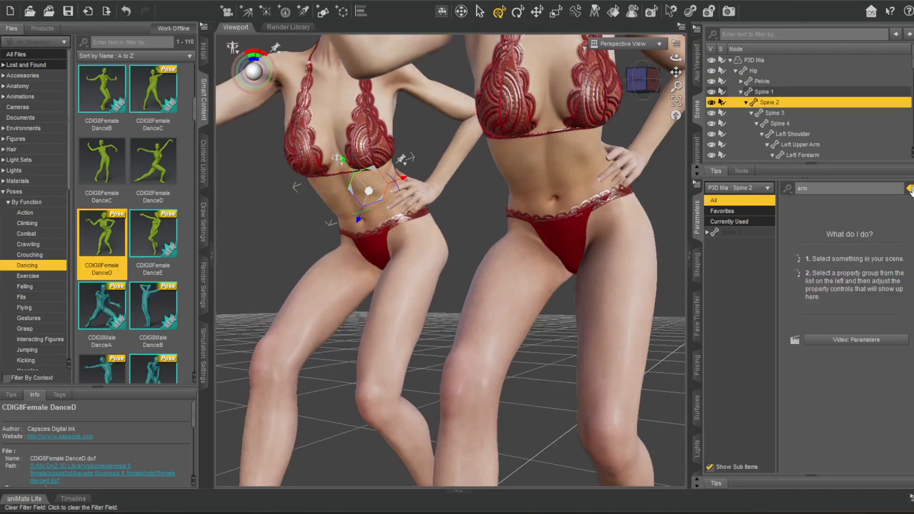
left_click(912, 190)
left_click_drag(847, 209, 863, 210)
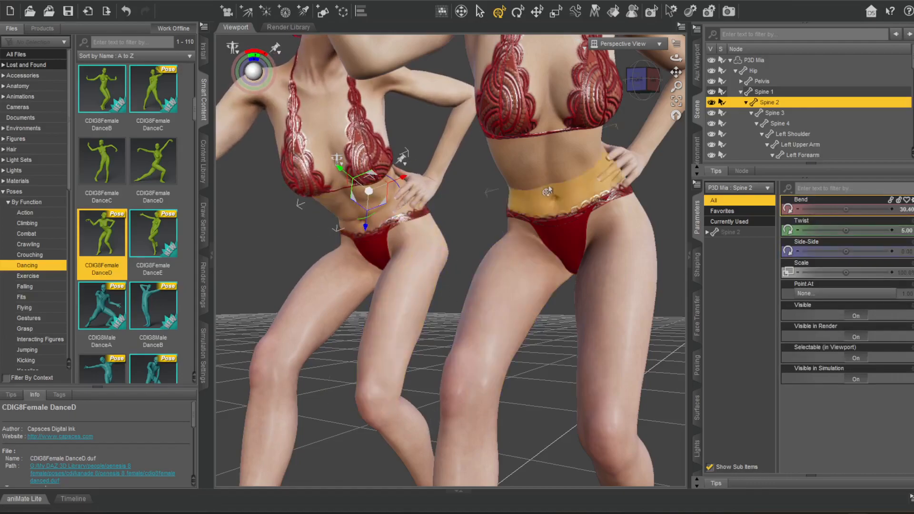
Set the Bend of P3D Mia (2)'s Spine 2 to 32.38 and deselect everything to check the abdomens from the front.
left_click(560, 143)
mouse_move(846, 209)
left_mouse_down()
mouse_move(855, 210)
mouse_move(846, 215)
left_mouse_up()
left_click(641, 80)
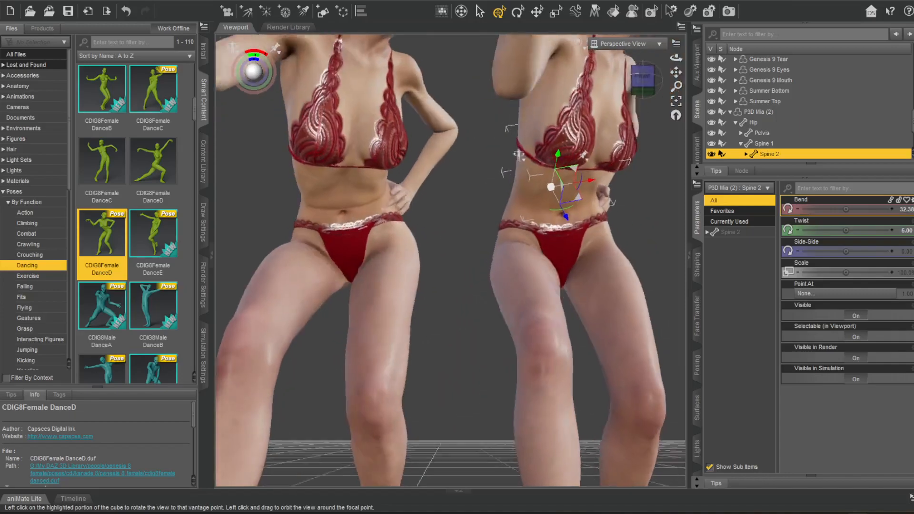
left_click(441, 355)
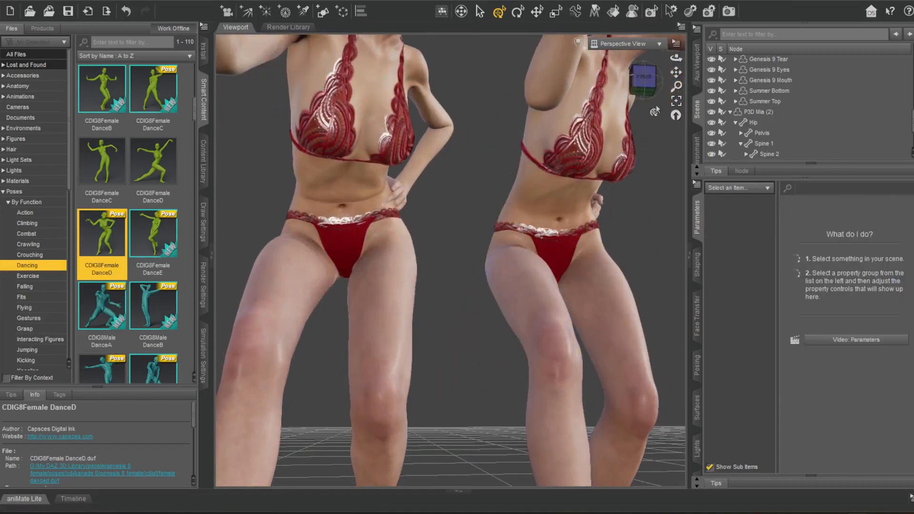
Examine the bent spine, waist and shoulder of both figures close up from the side and back.
left_click(634, 78)
left_click_drag(643, 80, 664, 86)
left_click(650, 80)
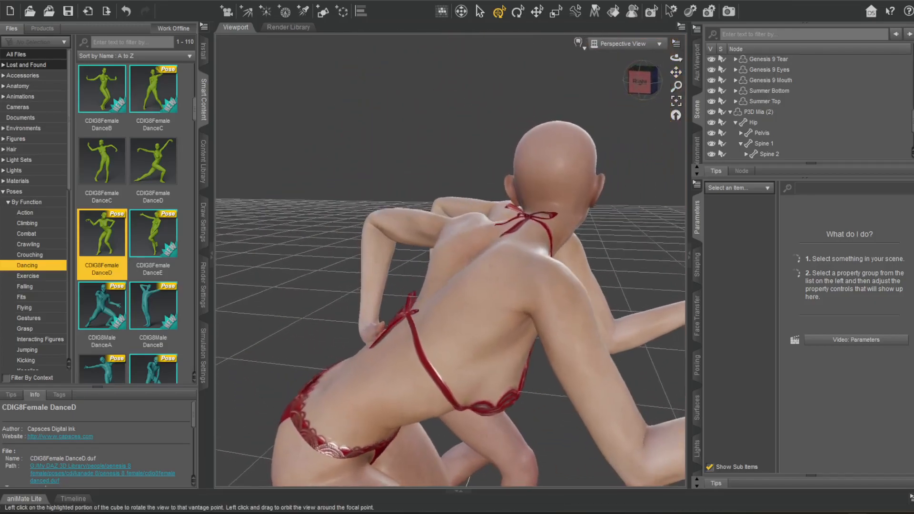
left_click_drag(649, 86, 643, 92)
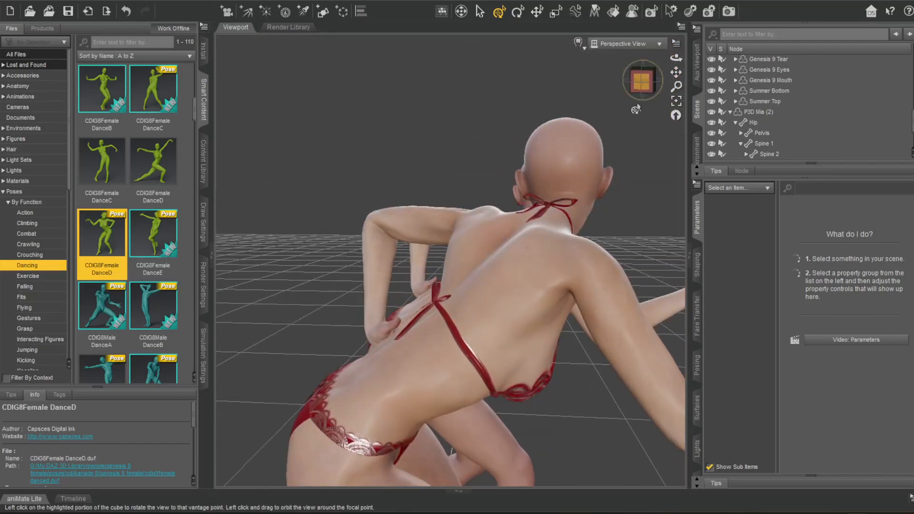
scroll(602, 422, "up", 2)
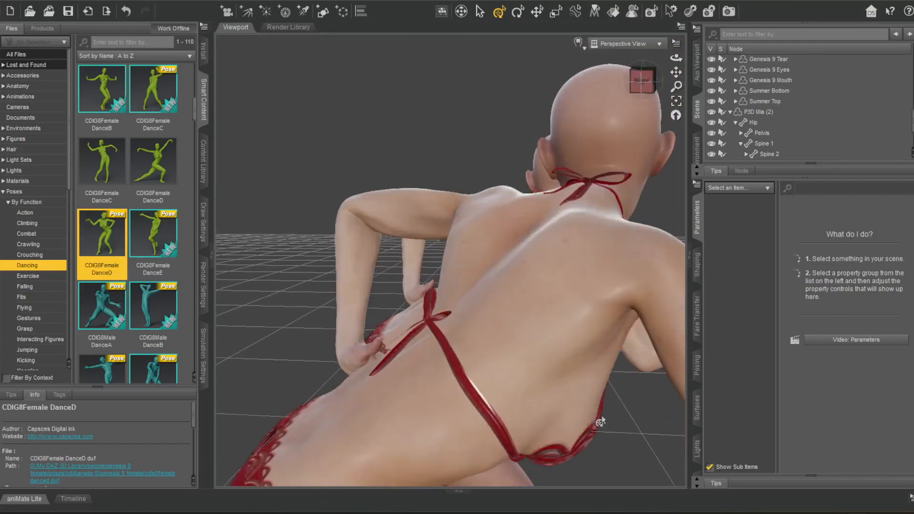
left_click_drag(677, 73, 617, 31)
mouse_move(642, 82)
left_mouse_down()
mouse_move(651, 76)
mouse_move(629, 83)
mouse_move(637, 81)
left_mouse_up()
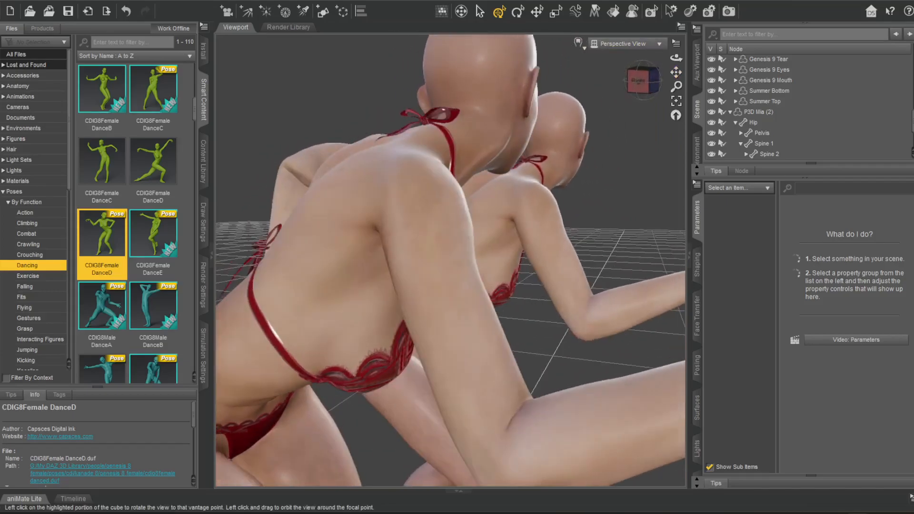
scroll(626, 206, "up", 5)
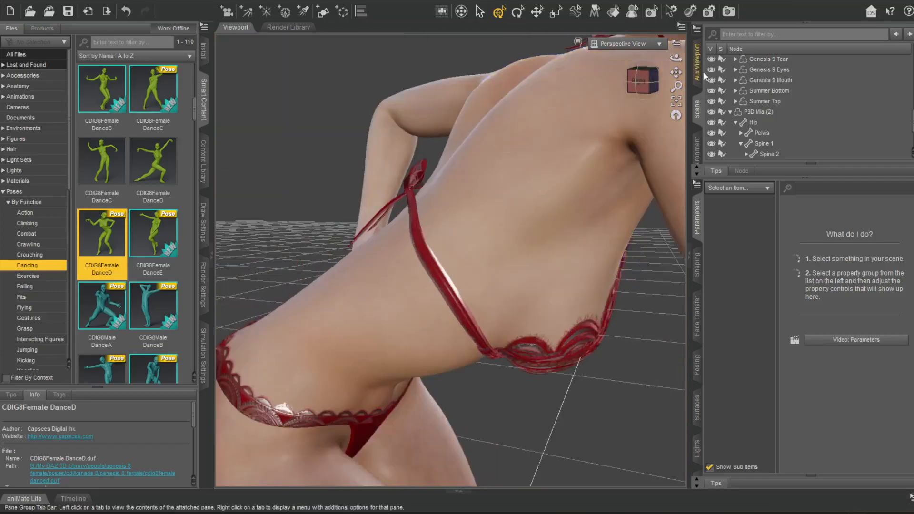
Compare the shoulder blades, backs and glutes of both figures from behind, and view the whole poses from the front.
left_click(641, 81)
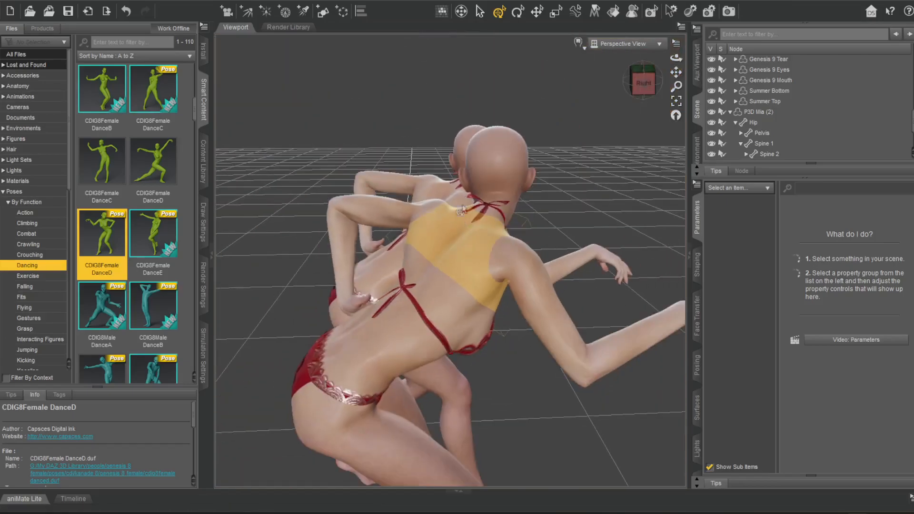
left_click_drag(641, 93, 683, 80)
scroll(333, 118, "up", 3)
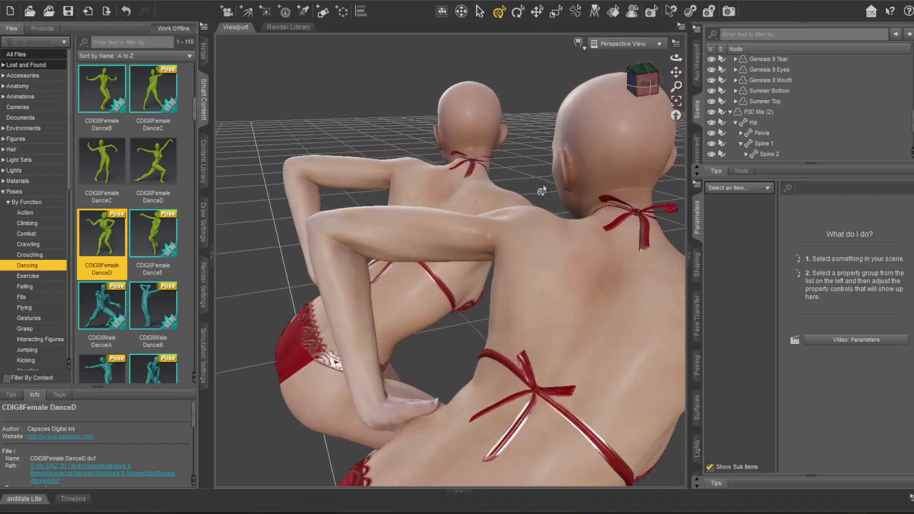
left_click(650, 85)
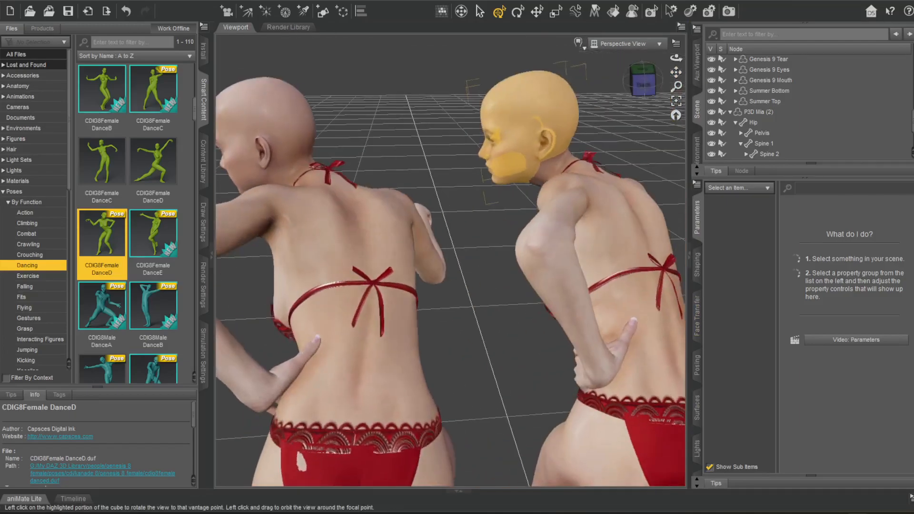
left_click_drag(650, 85, 678, 21)
scroll(506, 266, "down", 4)
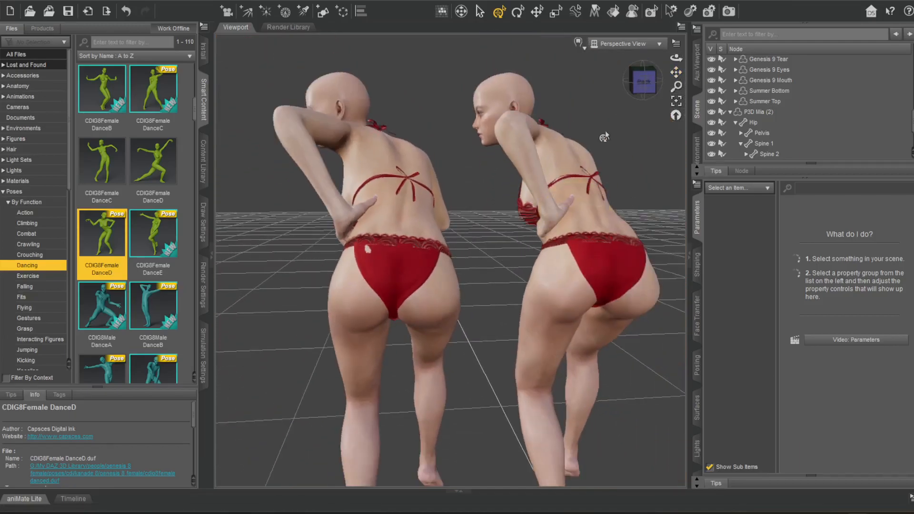
left_click(644, 82)
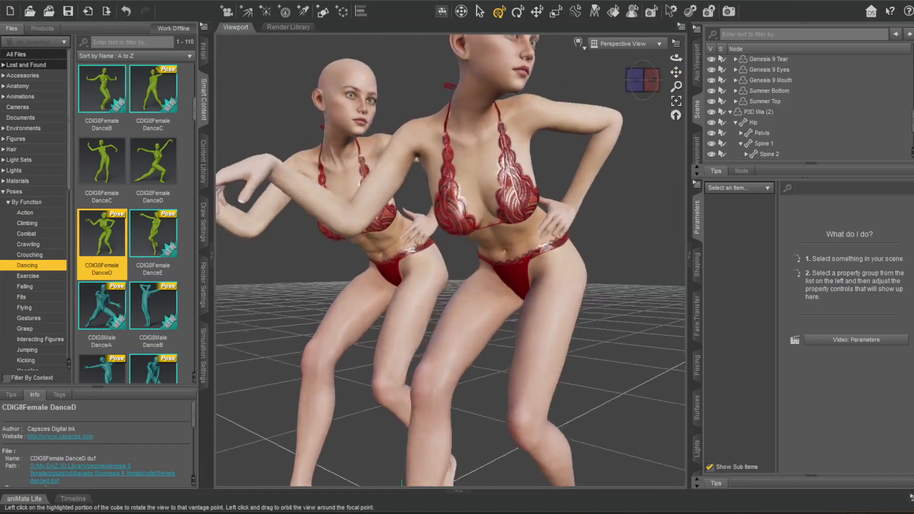
View the feet from below and set the Bend of P3D Mia's Right Toes to 64.94.
left_click_drag(675, 72, 677, 38)
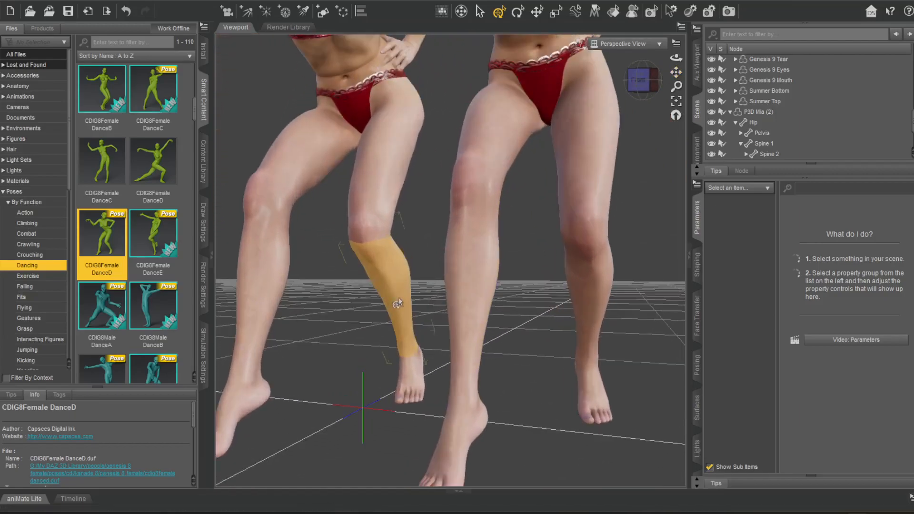
left_click_drag(642, 85, 679, 57)
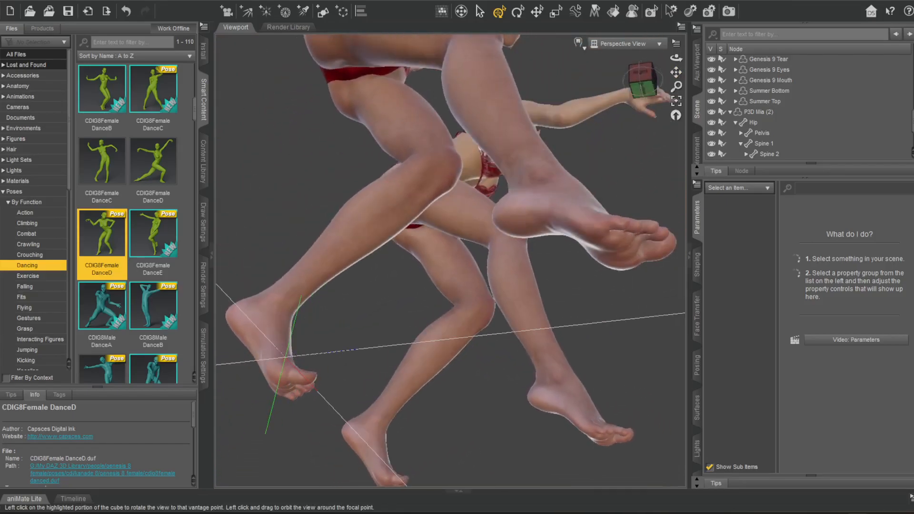
left_click(631, 238)
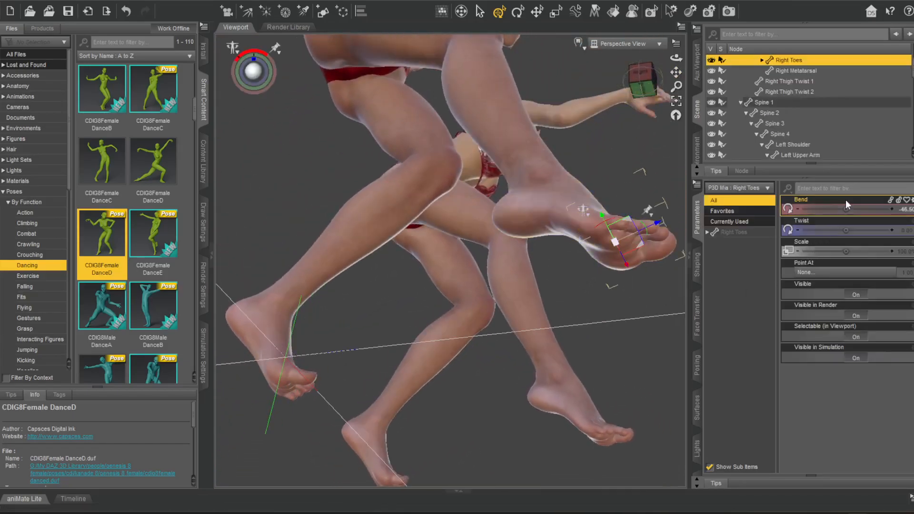
left_click_drag(846, 209, 876, 209)
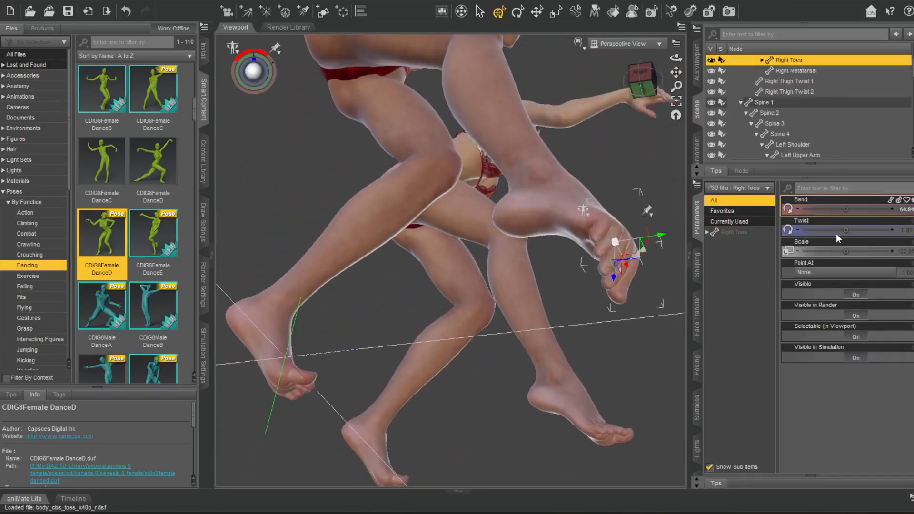
Set the Bend of P3D Mia (2)'s Right Toes to 53.49 and compare the feet of both figures from behind.
left_click_drag(643, 84, 671, 87)
left_click(417, 444)
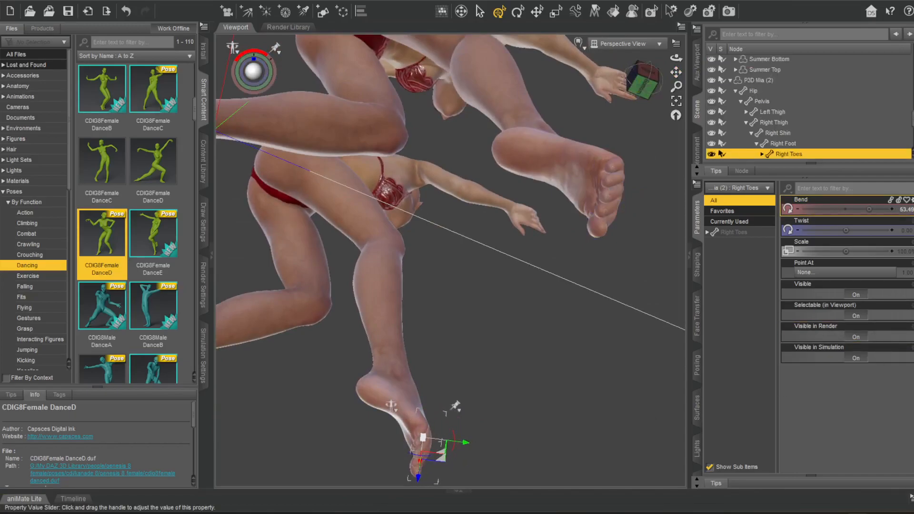
left_click_drag(646, 79, 634, 51)
scroll(408, 210, "up", 1)
scroll(416, 216, "down", 3)
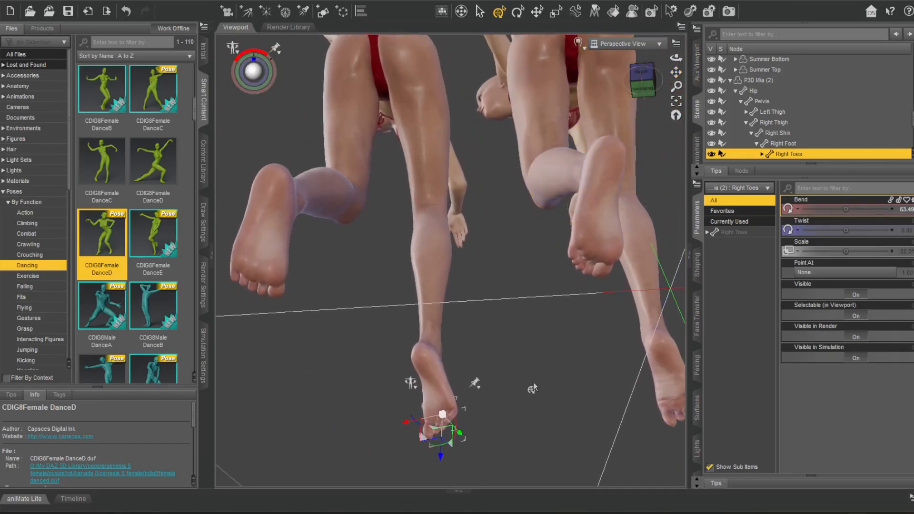
Move the whole P3D Mia (2) figure beside the other to an X Translate of 14.83 and bring the soles close up.
scroll(810, 90, "up", 2)
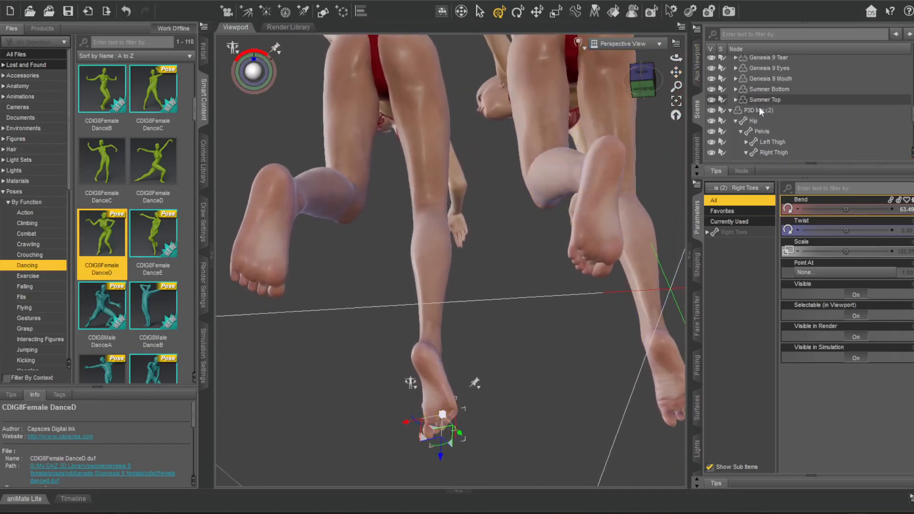
left_click(761, 110)
left_click_drag(301, 309, 513, 271)
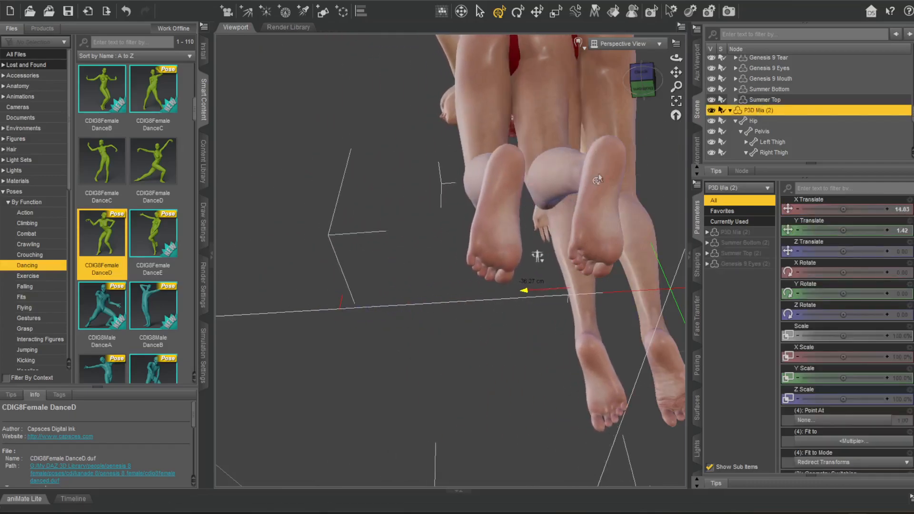
scroll(596, 181, "up", 5)
left_click_drag(677, 73, 681, 185)
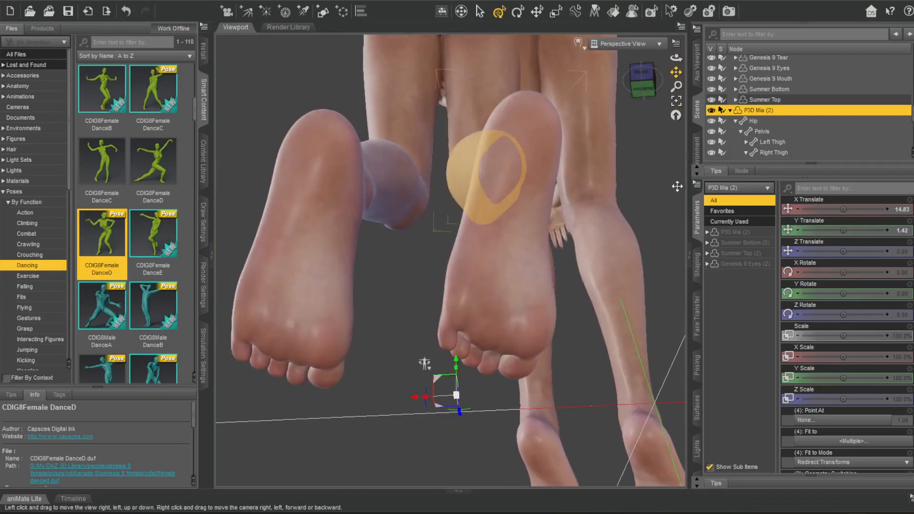
Set the Bend of P3D Mia's Left Toes to about 55.
left_click(485, 334)
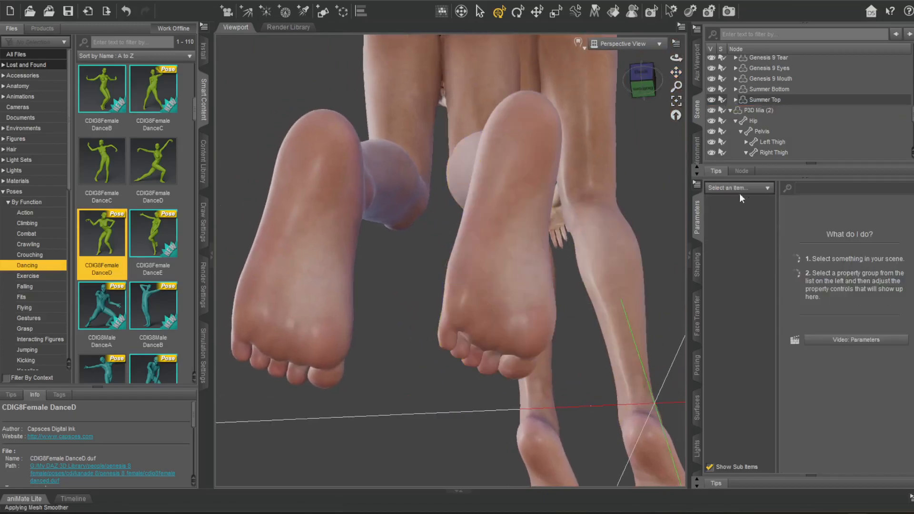
left_click(505, 334)
left_click_drag(825, 209, 871, 209)
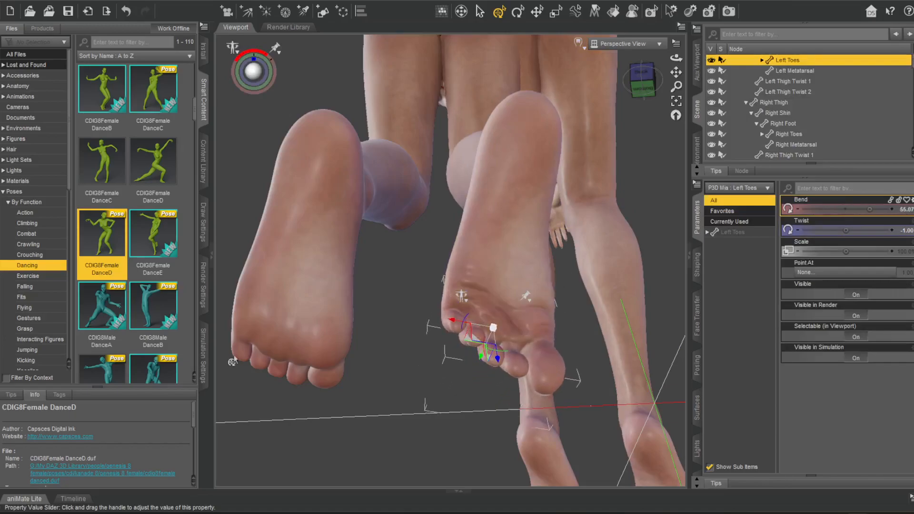
Set the Bend of P3D Mia (2)'s Left Toes to 71.20 and compare the creased soles of both figures.
left_click(280, 342)
mouse_move(847, 209)
left_mouse_down()
mouse_move(870, 209)
mouse_move(847, 213)
left_mouse_up()
left_click_drag(643, 81, 660, 120)
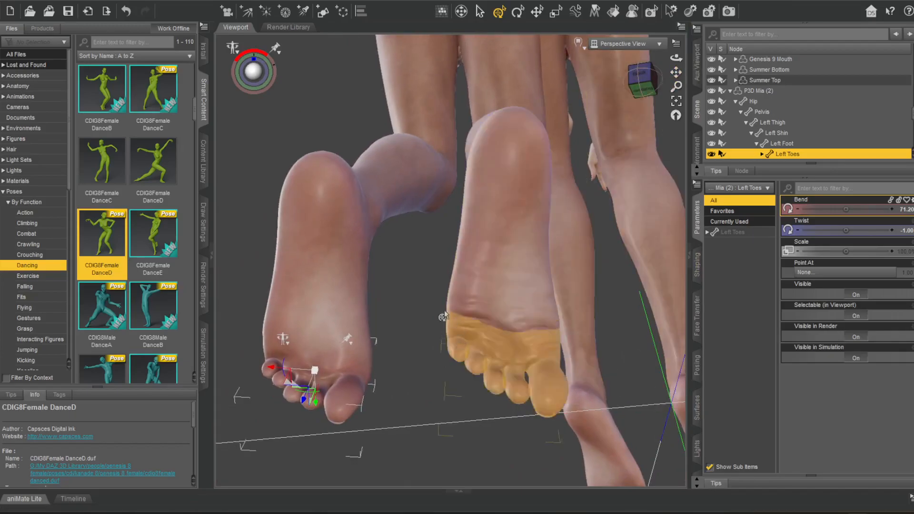
scroll(520, 243, "down", 3)
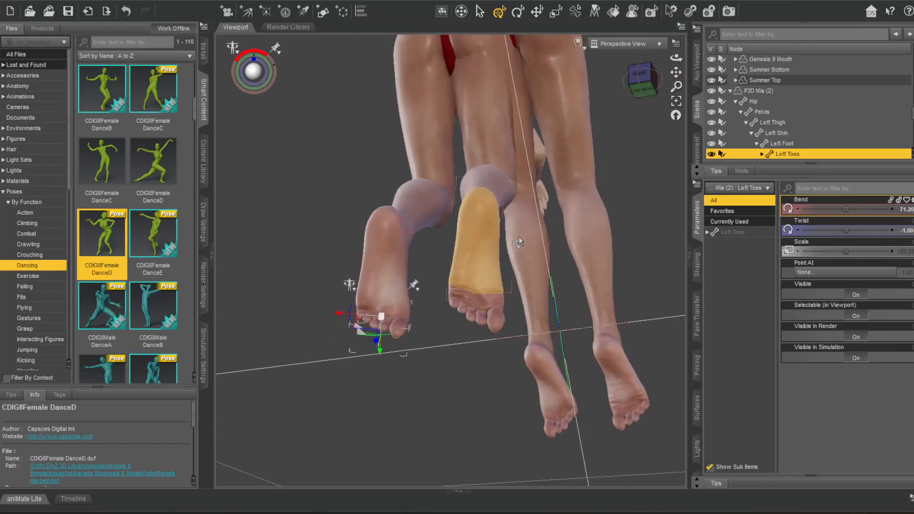
Adjust the Bend of P3D Mia's left shin from behind and select the same shin on P3D Mia (2).
left_click_drag(676, 74, 551, 174)
scroll(552, 174, "up", 2)
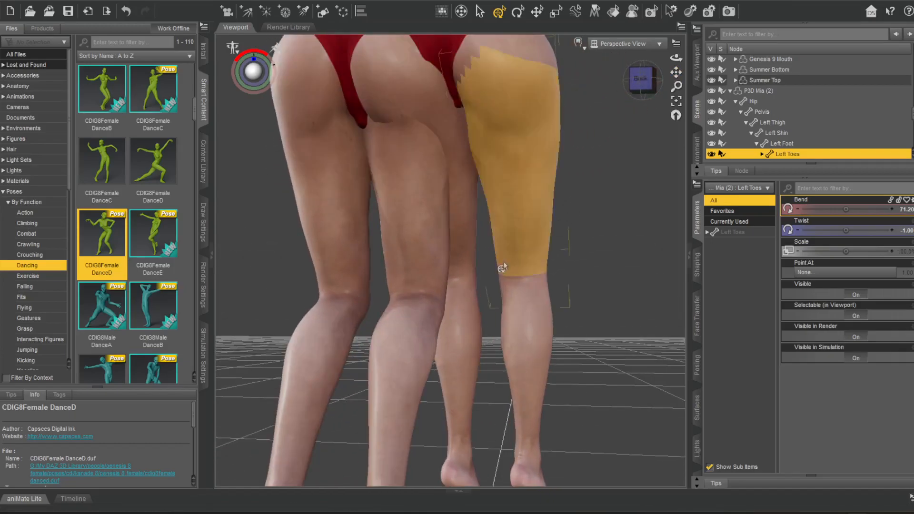
left_click(414, 338)
left_click_drag(846, 210, 827, 212)
left_click(325, 329)
Straighten P3D Mia's right knee by setting the Right Shin's Bend to -9.03.
left_click_drag(656, 92, 628, 131)
left_click(464, 410)
left_click_drag(848, 210, 826, 210)
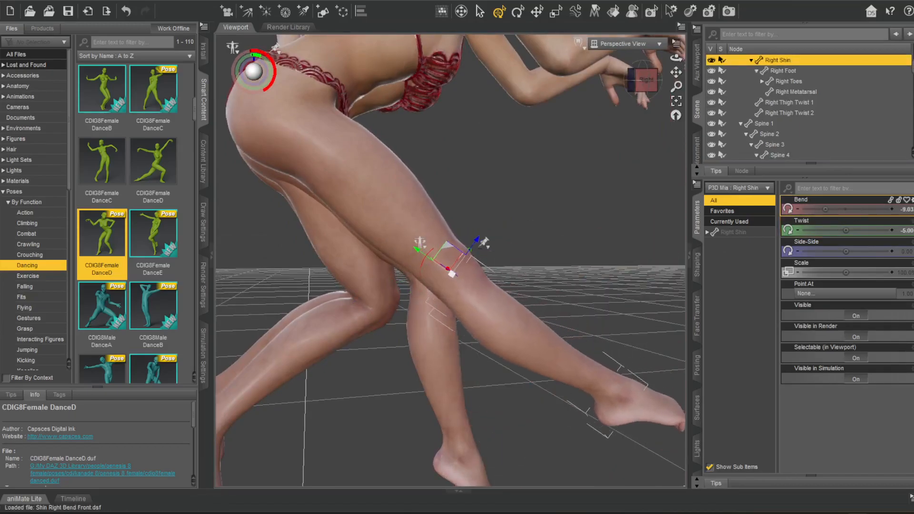
Set the Bend of P3D Mia (2)'s Right Shin to -6.22 and compare the straightened knees from the front and side.
key("ctrl+z")
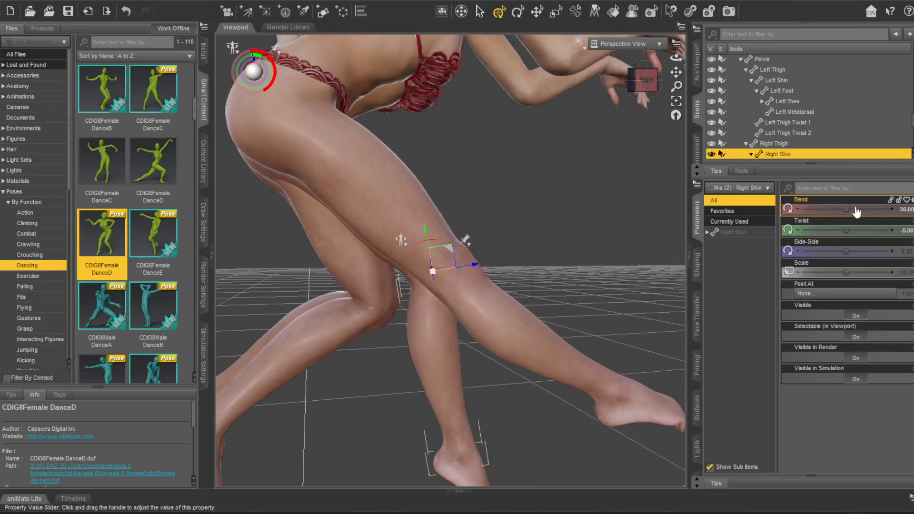
left_click_drag(847, 210, 826, 210)
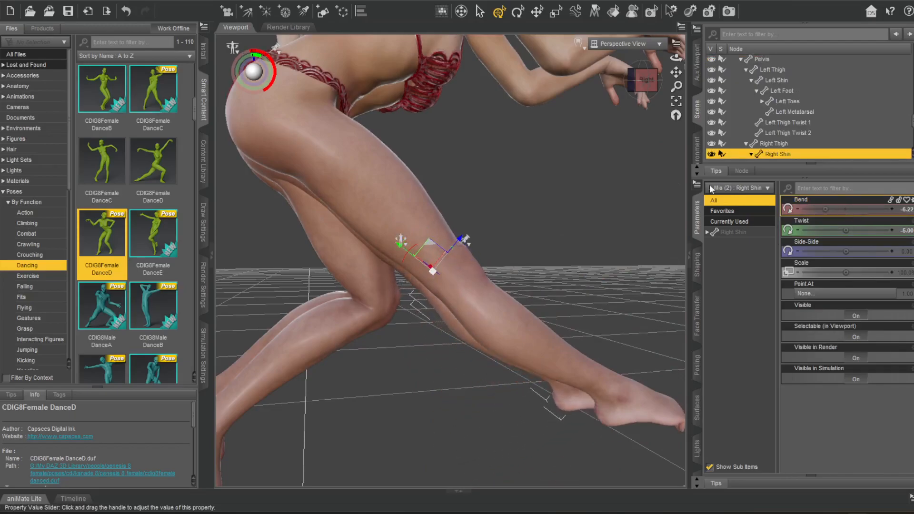
left_click_drag(646, 81, 619, 118)
scroll(639, 216, "up", 4)
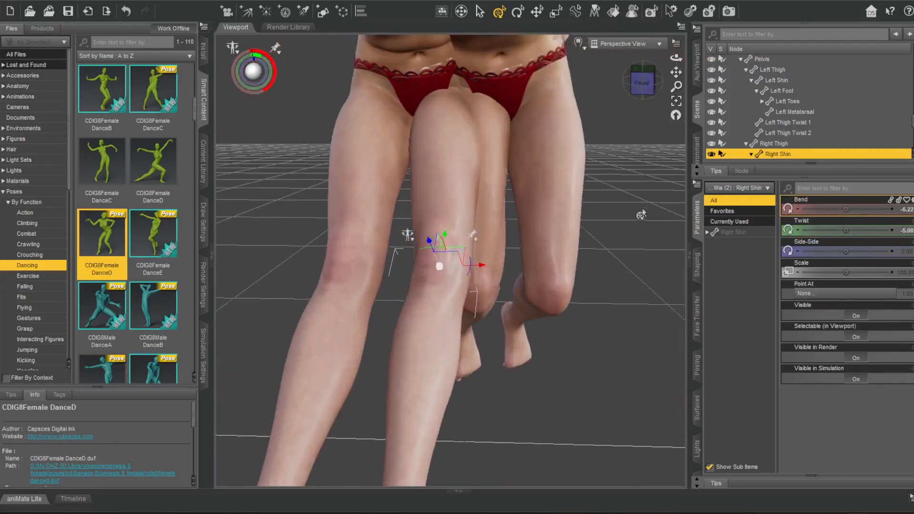
left_click_drag(643, 87, 667, 77)
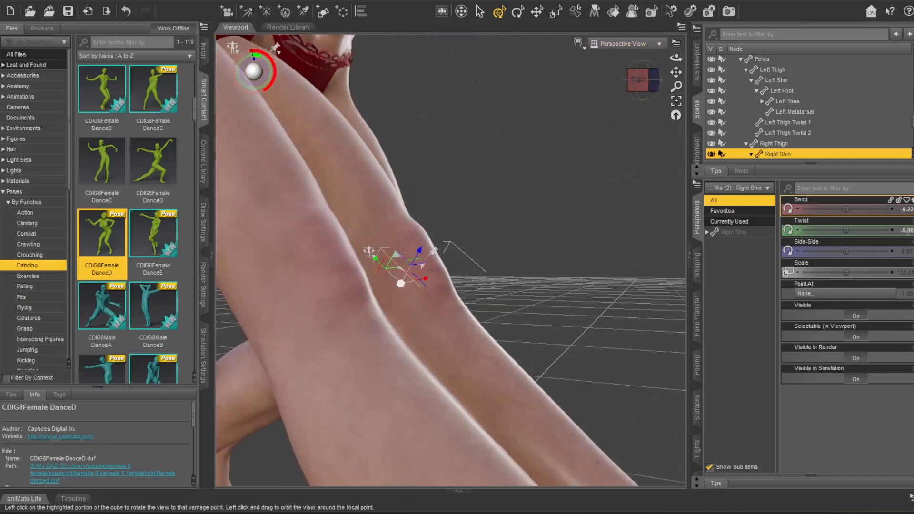
scroll(584, 286, "down", 2)
scroll(590, 290, "down", 3)
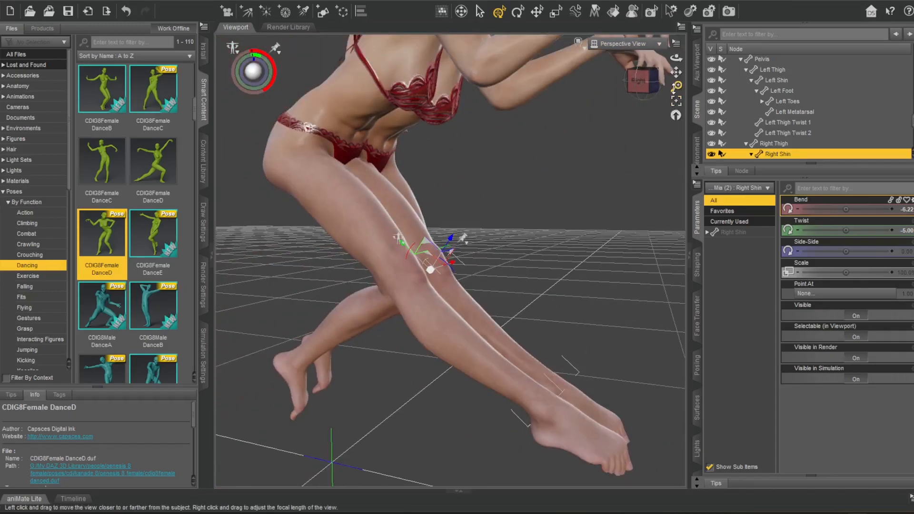
Bring the right feet close up and set the Bend of P3D Mia's Right Foot to -28.67.
left_click_drag(676, 73, 643, 15)
scroll(571, 204, "up", 3)
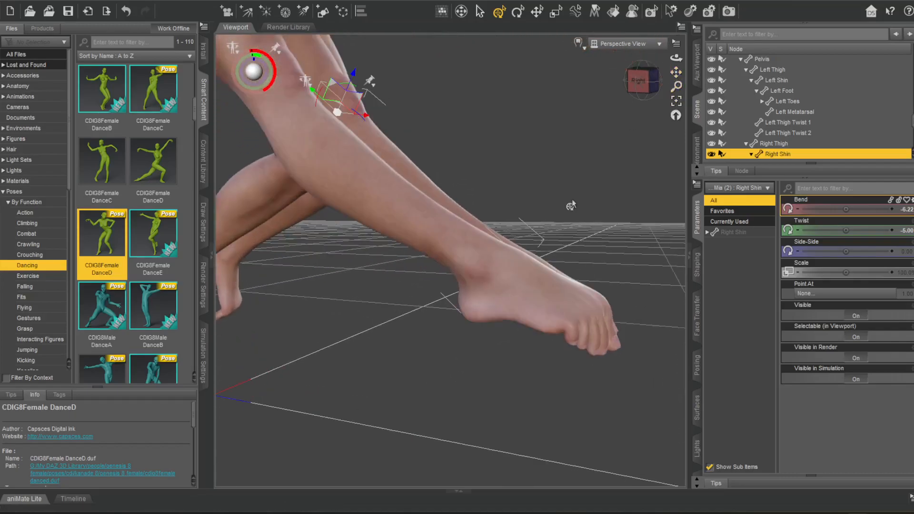
left_click(514, 276)
left_click_drag(844, 211, 806, 252)
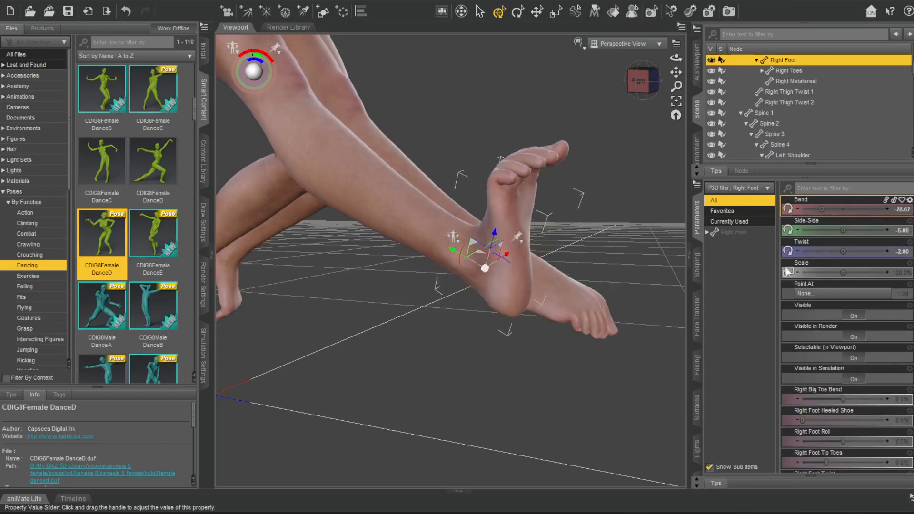
Set the Bend of P3D Mia (2)'s Right Foot to -20.92 and compare the ankles of both figures.
left_click_drag(633, 94, 697, 117)
scroll(333, 205, "up", 4)
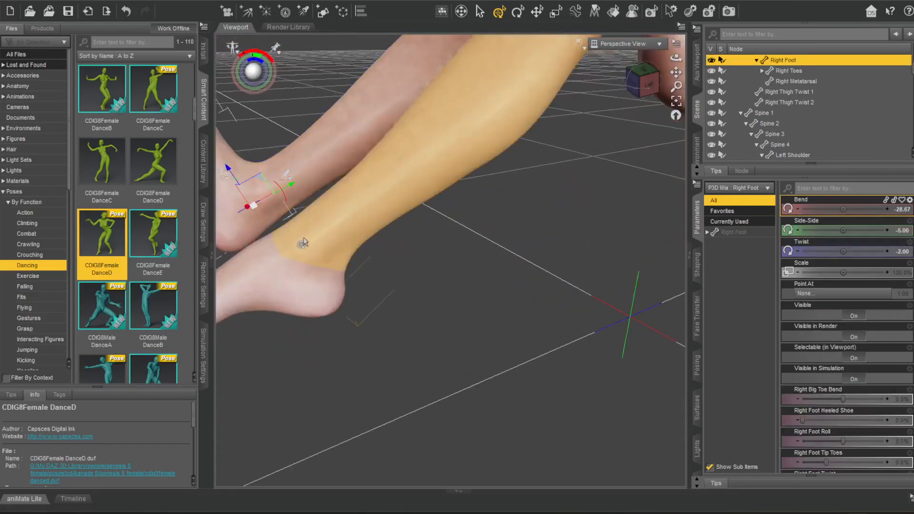
left_click(277, 276)
left_click_drag(833, 209, 810, 210)
left_click_drag(678, 67, 715, 95)
left_click_drag(644, 85, 625, 105)
scroll(605, 169, "down", 5)
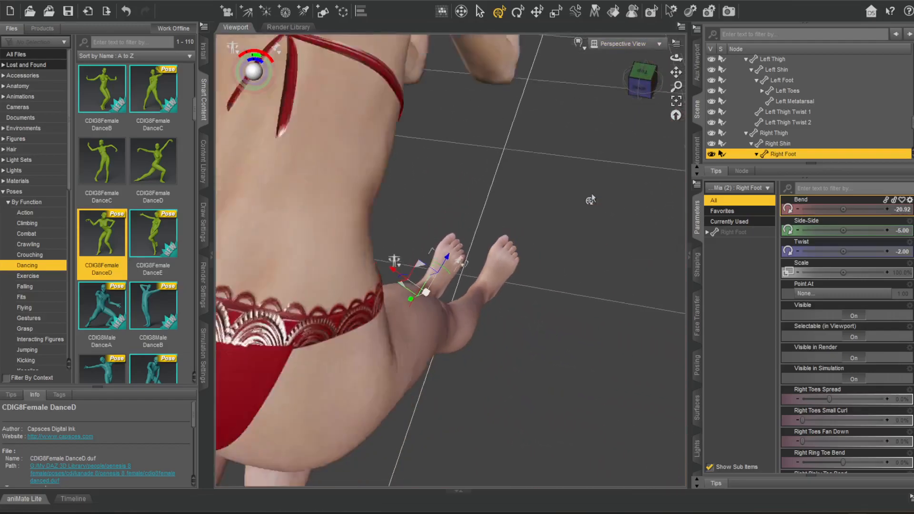
View both figures from behind and move the whole P3D Mia (2) figure sideways to an X Translate of 55.77.
left_click_drag(677, 74, 719, 95)
scroll(547, 222, "up", 5)
scroll(538, 222, "down", 6)
left_click(382, 232)
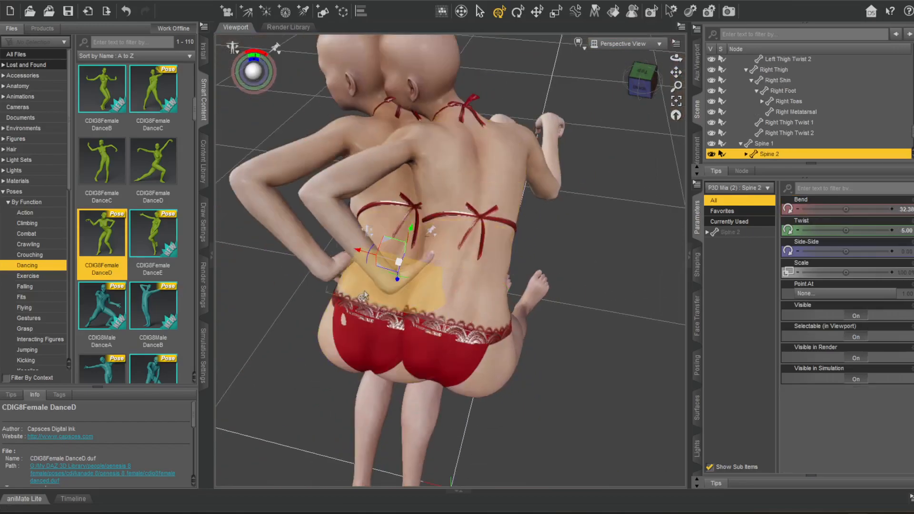
left_click(376, 203)
scroll(603, 238, "down", 3)
scroll(781, 105, "up", 6)
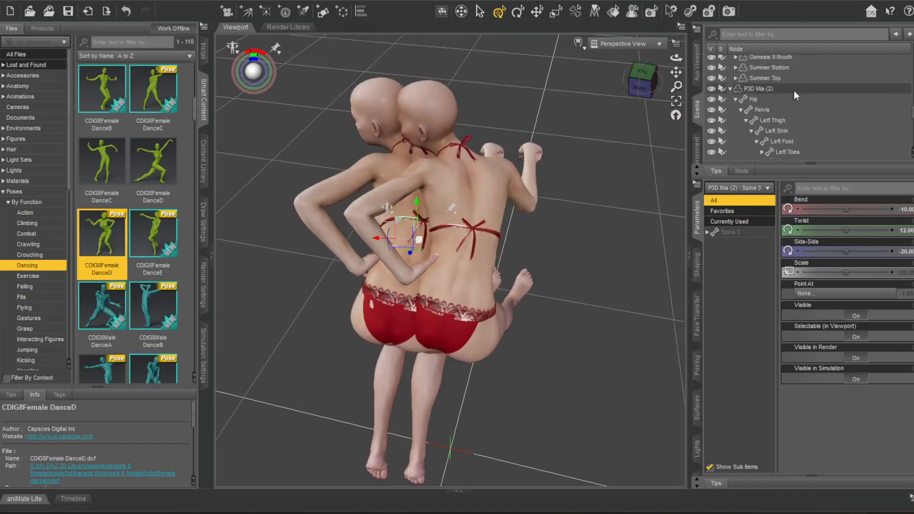
left_click(768, 135)
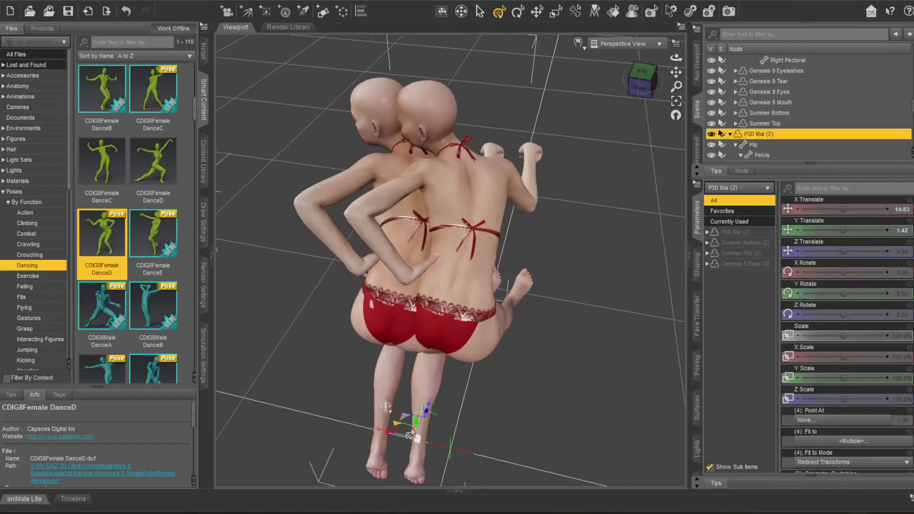
left_click_drag(376, 434, 340, 384)
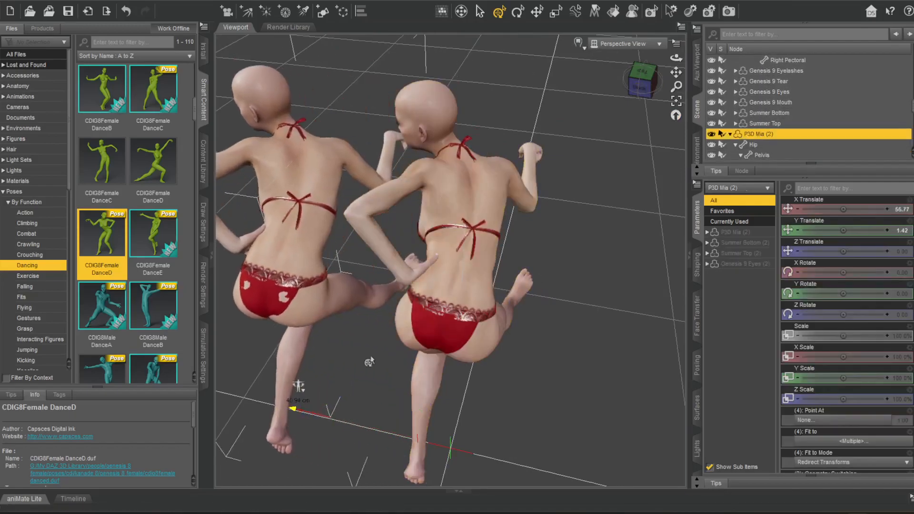
Set the Twist of P3D Mia (2)'s Spine 3 to about 47.
mouse_move(640, 85)
left_mouse_down()
mouse_move(681, 86)
mouse_move(636, 88)
left_mouse_up()
scroll(486, 166, "up", 2)
left_click(339, 194)
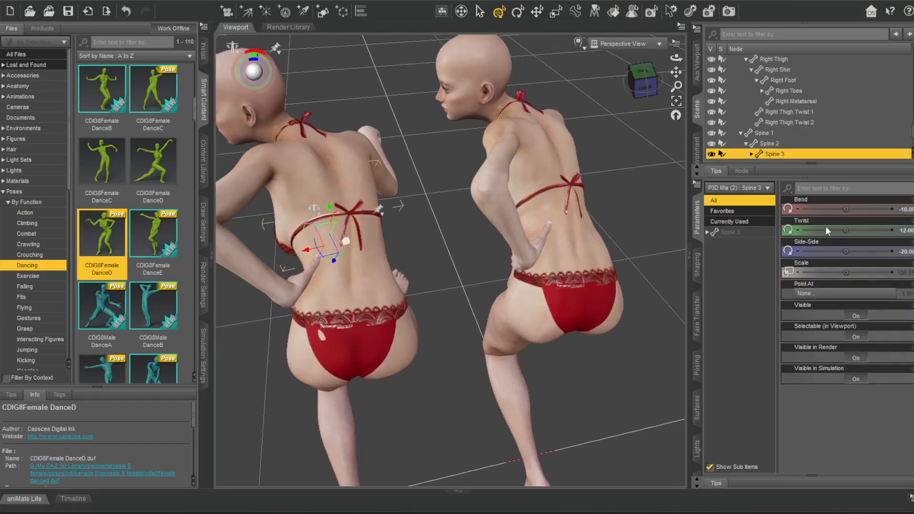
left_click_drag(847, 230, 866, 231)
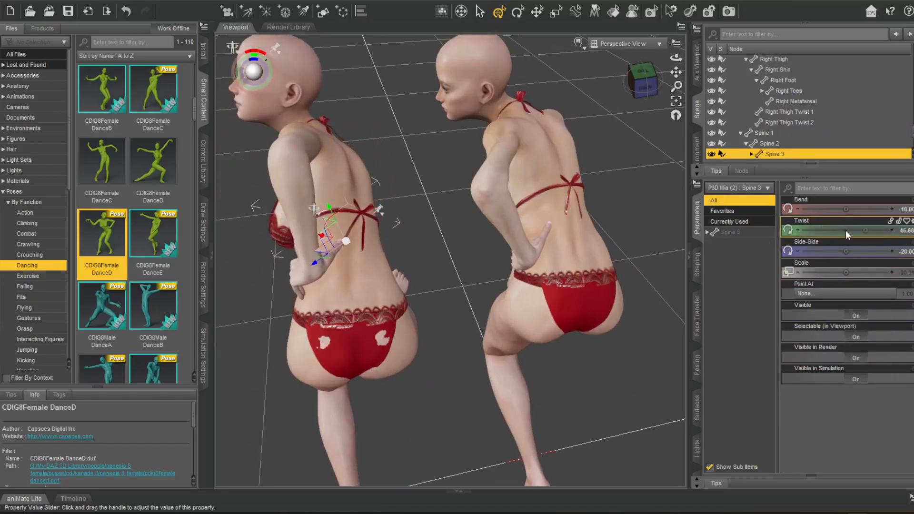
Select P3D Mia's Spine 4 and set its Twist to 29.48.
left_click(540, 148)
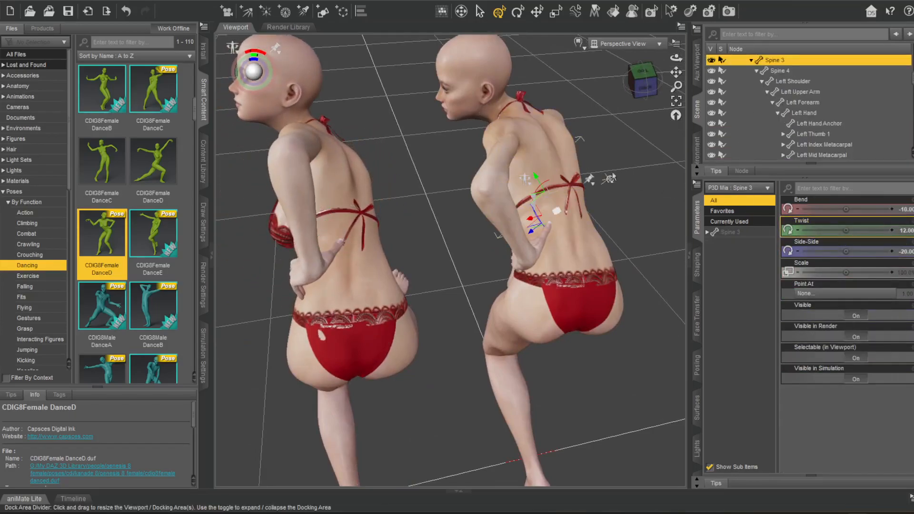
left_click(538, 146)
left_click_drag(849, 231, 861, 230)
scroll(507, 223, "up", 2)
Collapse the content library pane to widen the viewport and compare the twisted torsos of both figures from the side.
left_click_drag(644, 83, 598, 117)
scroll(567, 183, "up", 2)
mouse_move(648, 86)
left_mouse_down()
mouse_move(666, 103)
mouse_move(633, 86)
left_mouse_up()
left_click(212, 261)
scroll(526, 198, "down", 3)
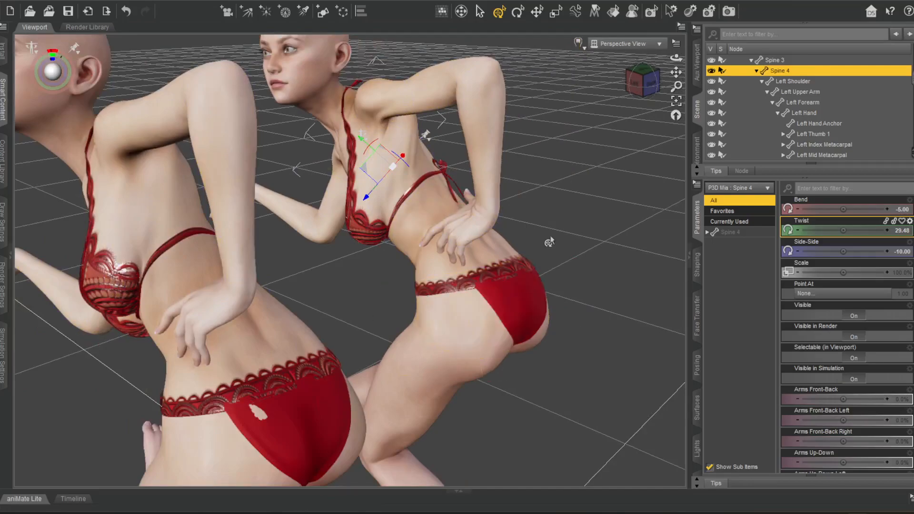
Compare the full twisted poses and abdomens of both figures from the front.
left_click(639, 94)
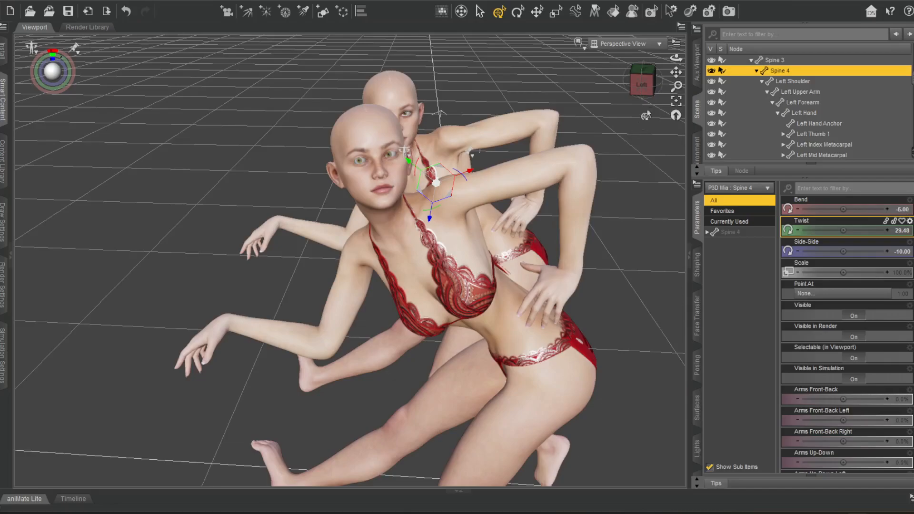
left_click(648, 78)
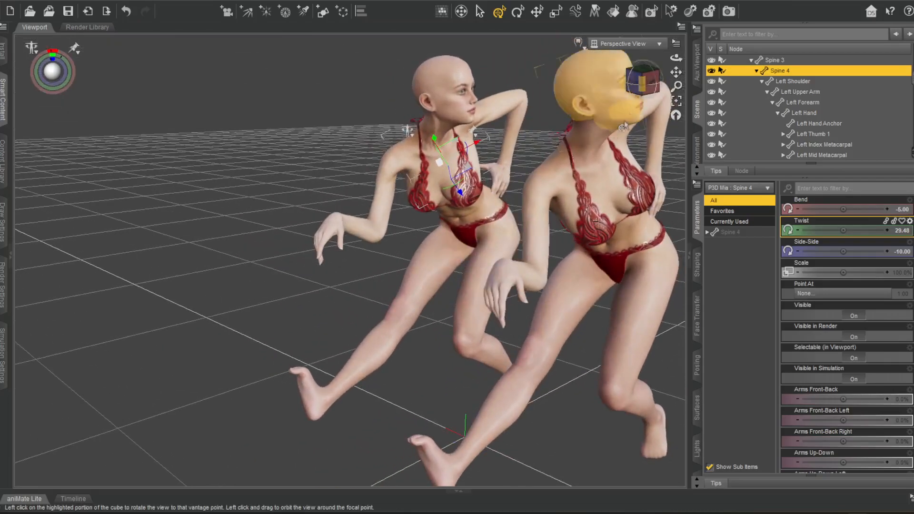
left_click_drag(676, 72, 576, 74)
scroll(483, 242, "up", 2)
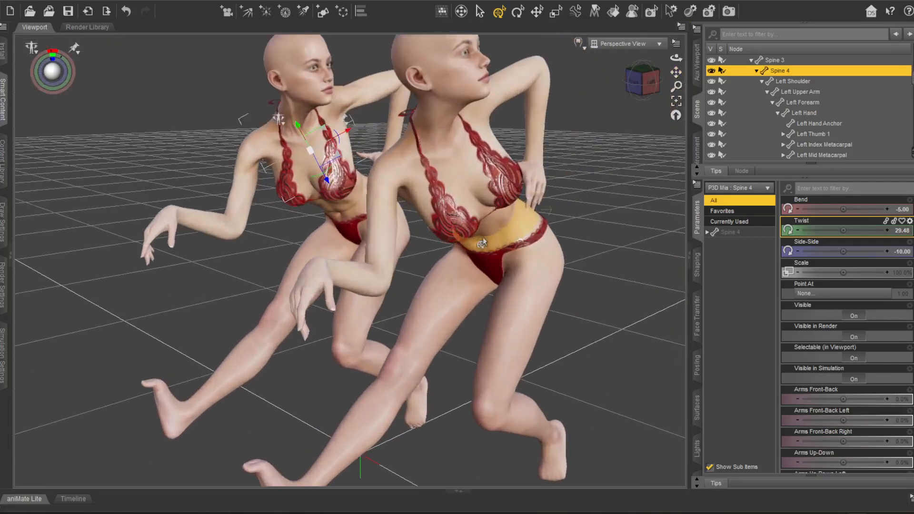
Bend the heads of both figures forward, setting the Bend of P3D Mia's head to 26.08.
left_click_drag(646, 90, 653, 125)
scroll(432, 111, "up", 2)
scroll(548, 184, "down", 2)
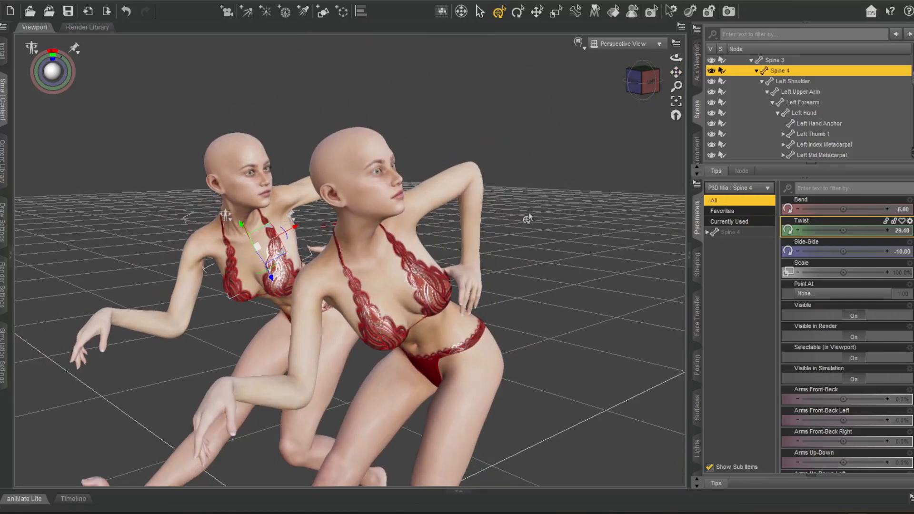
scroll(468, 151, "up", 1)
left_click_drag(635, 72, 638, 59)
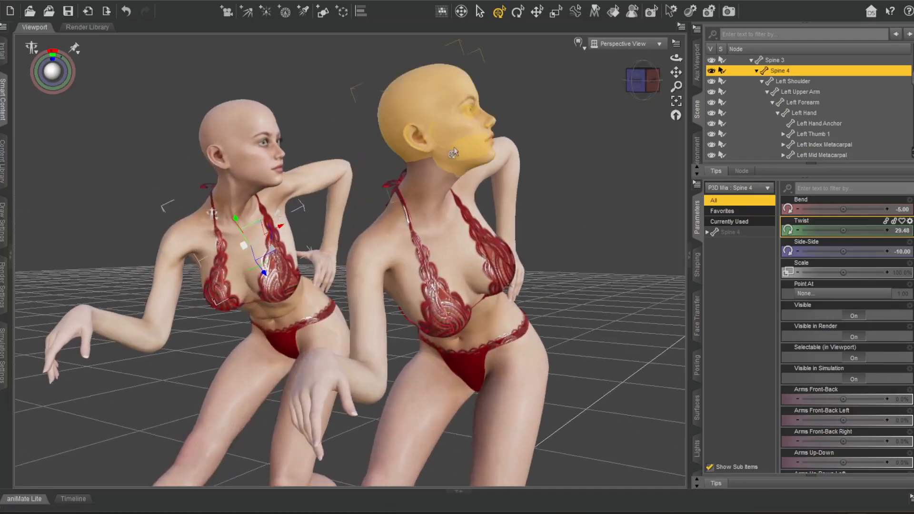
left_click(457, 151)
mouse_move(844, 210)
left_mouse_down()
mouse_move(865, 209)
mouse_move(833, 210)
left_mouse_up()
left_click(234, 133)
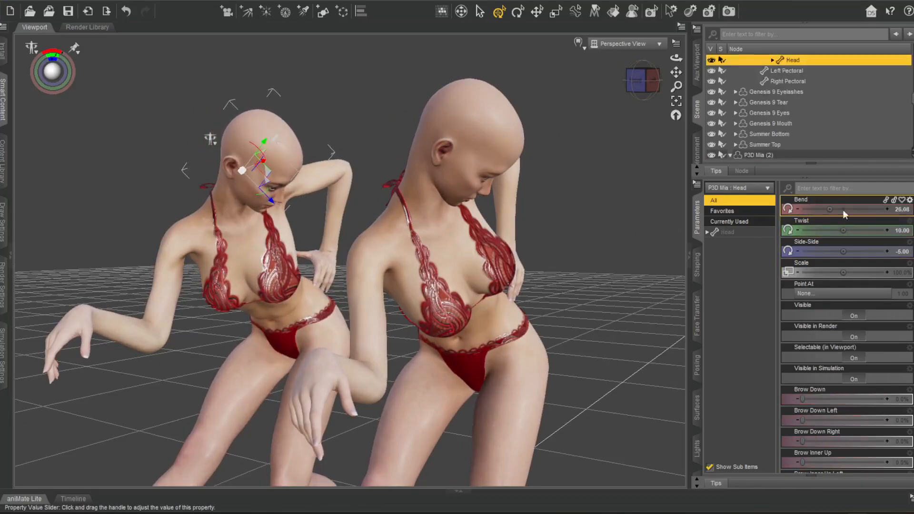
Select P3D Mia (2)'s head and set its Bend to 33.55.
scroll(301, 157, "up", 3)
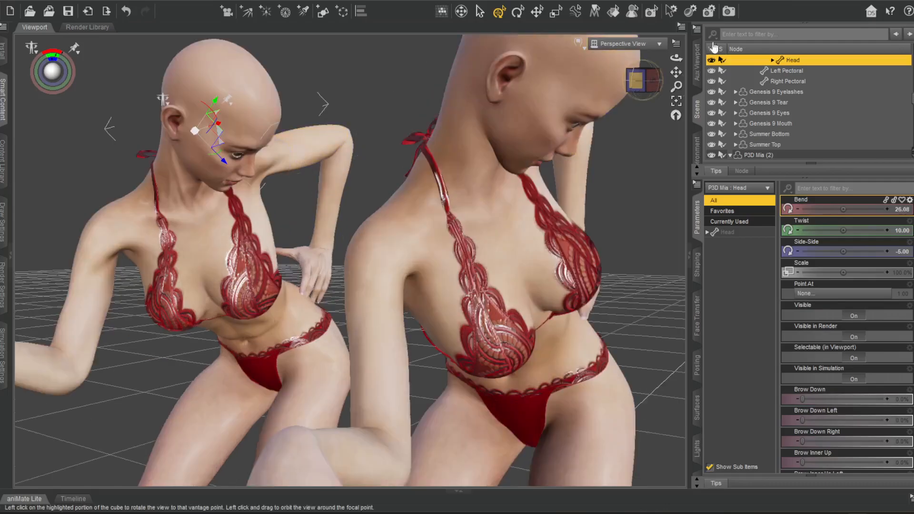
left_click(640, 84)
left_click_drag(676, 58, 684, 138)
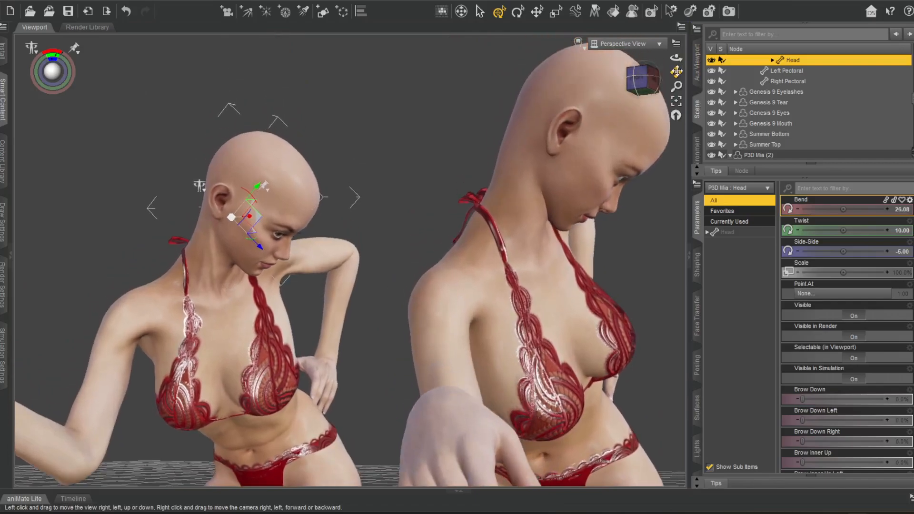
left_click(590, 164)
left_click_drag(845, 210, 831, 210)
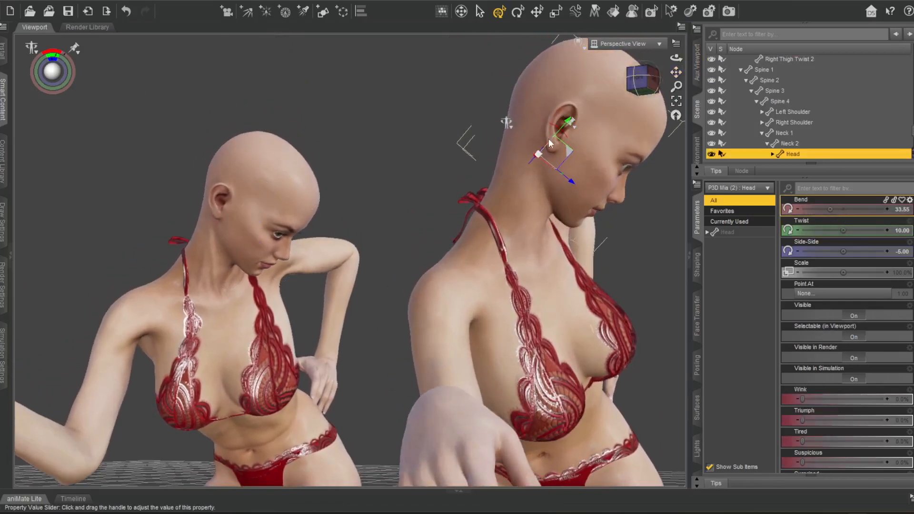
Twist the heads of both figures in the negative direction, setting P3D Mia's head Twist to -19.35.
mouse_move(646, 79)
left_mouse_down()
mouse_move(661, 71)
mouse_move(653, 69)
left_mouse_up()
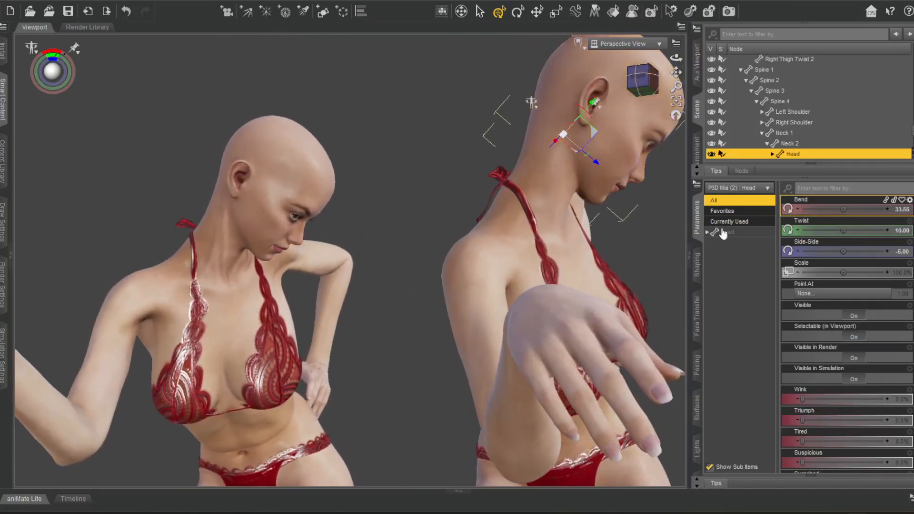
left_click_drag(843, 232, 826, 232)
left_click(272, 186)
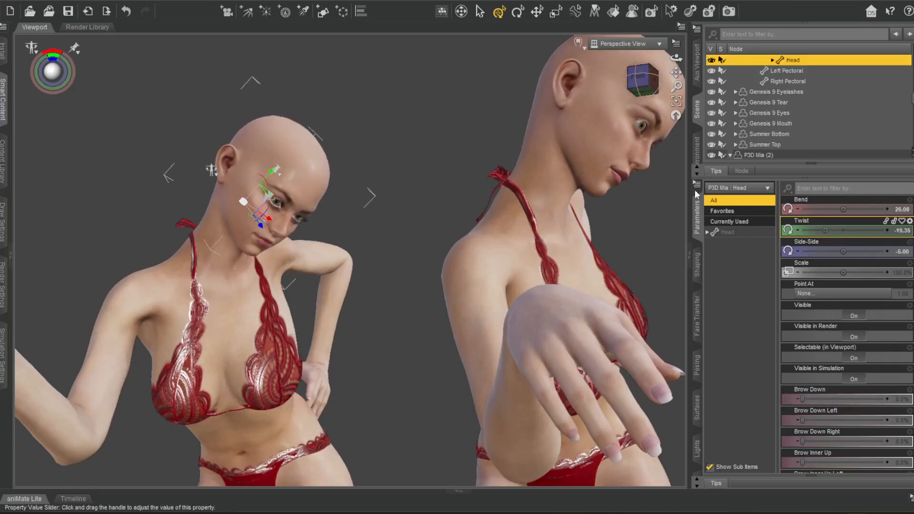
Set the Bend of Neck 1 to about -45 on P3D Mia (2) and about -52.5 on P3D Mia.
left_click_drag(643, 88, 665, 85)
left_click(434, 139)
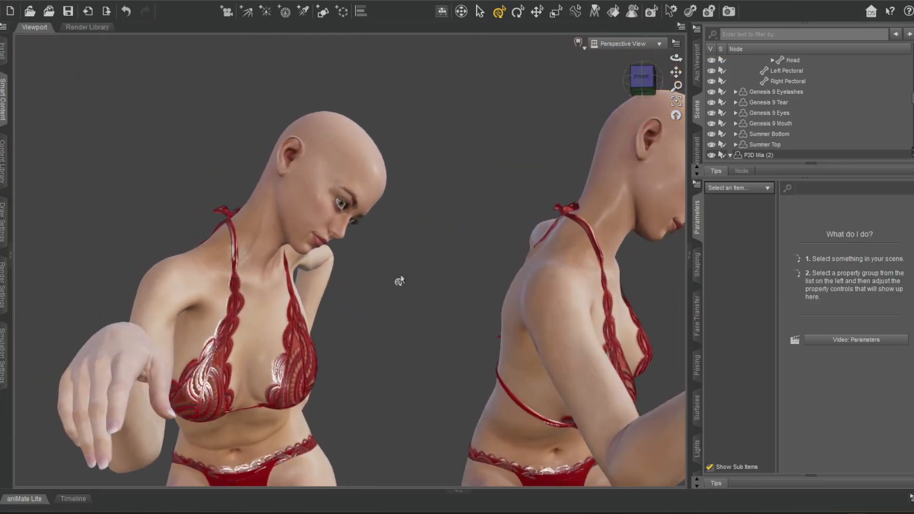
scroll(414, 320, "down", 2)
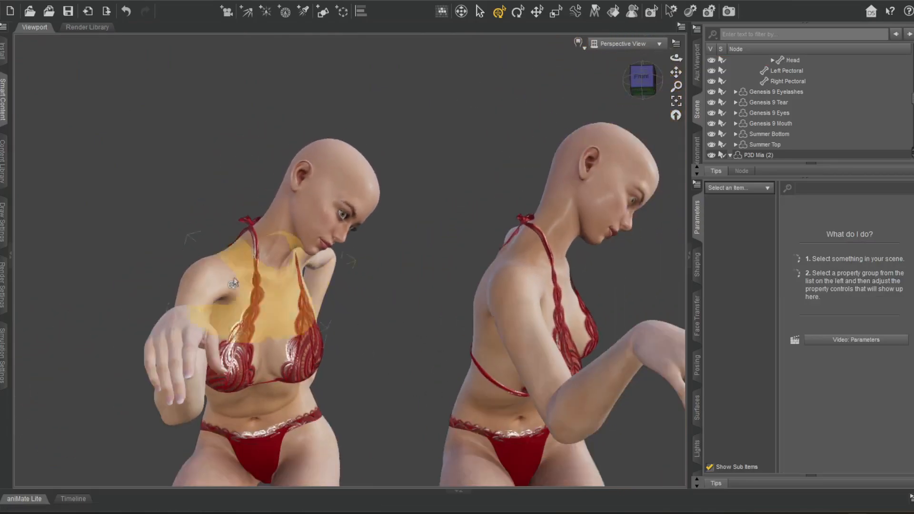
left_click_drag(644, 86, 659, 115)
scroll(467, 200, "up", 3)
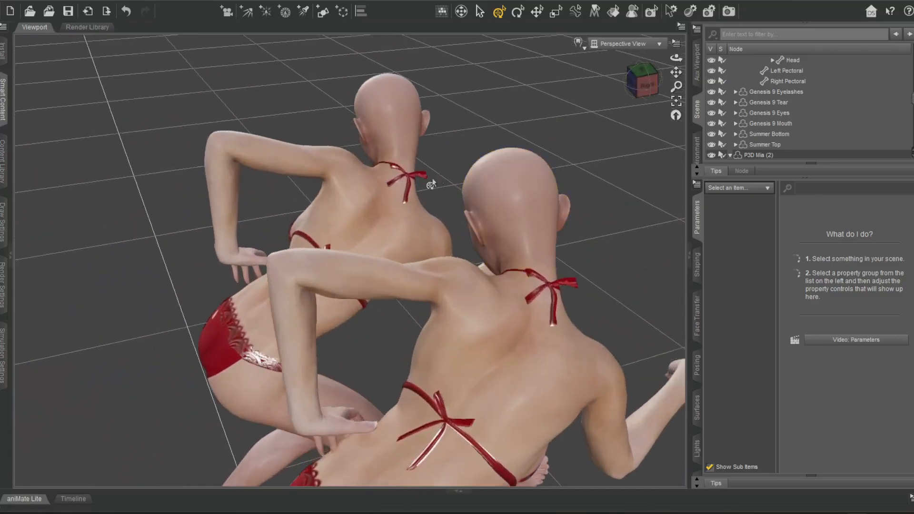
left_click(399, 186)
left_click_drag(848, 209, 829, 209)
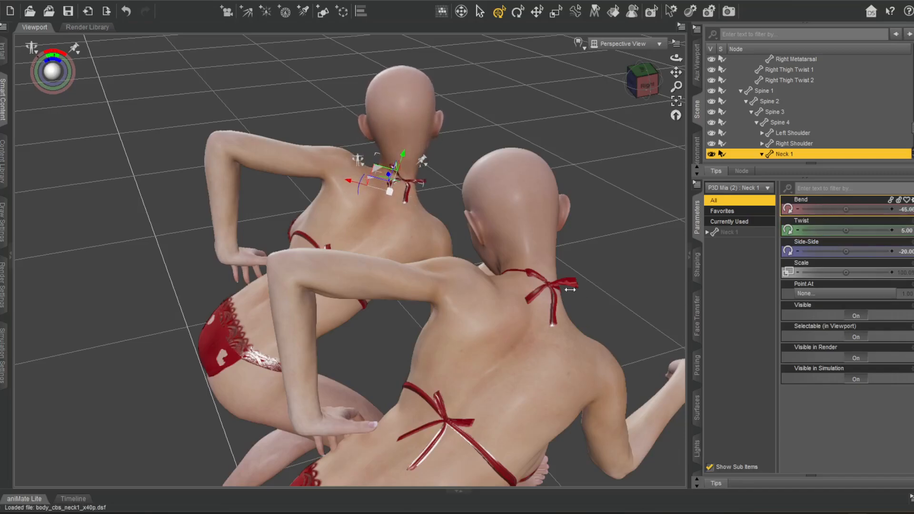
left_click(552, 281)
mouse_move(847, 209)
left_mouse_down()
mouse_move(834, 210)
mouse_move(847, 212)
left_mouse_up()
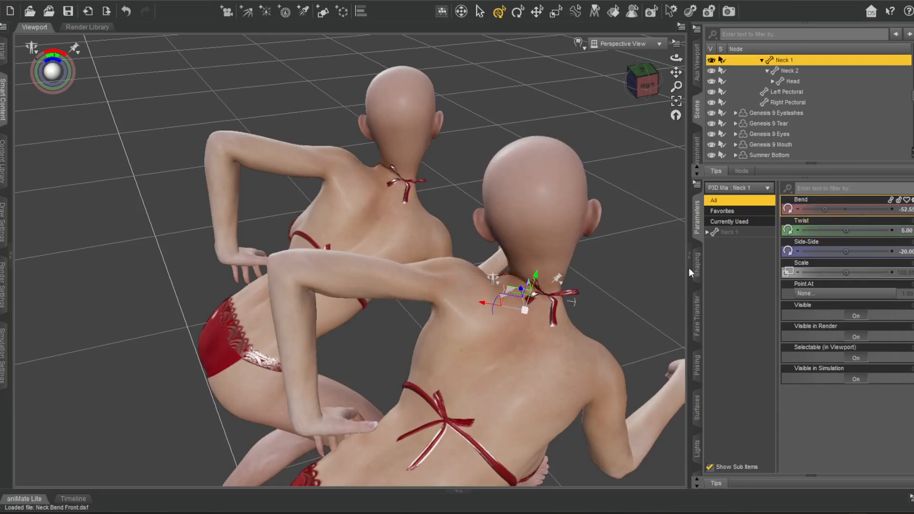
Hide the Summer Top on P3D Mia and Summer Top (2) on P3D Mia (2).
scroll(535, 119, "up", 2)
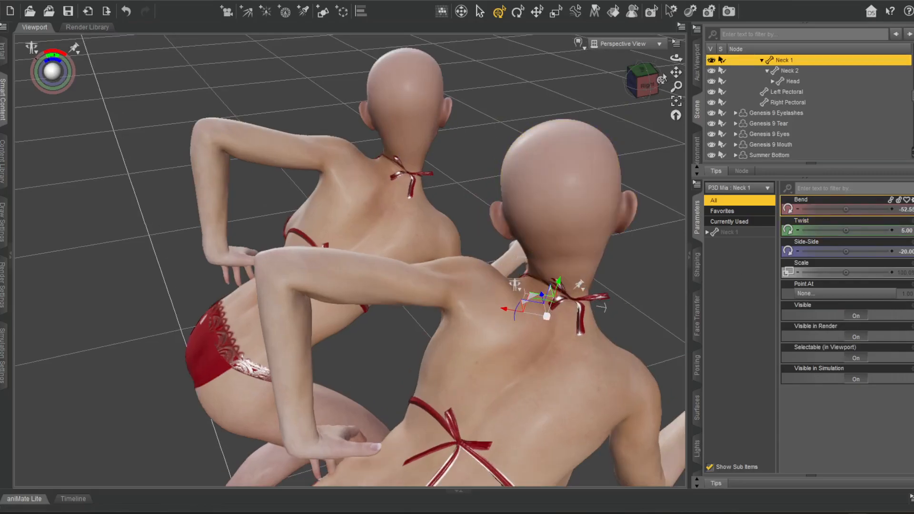
left_click_drag(662, 79, 679, 78)
scroll(588, 190, "up", 2)
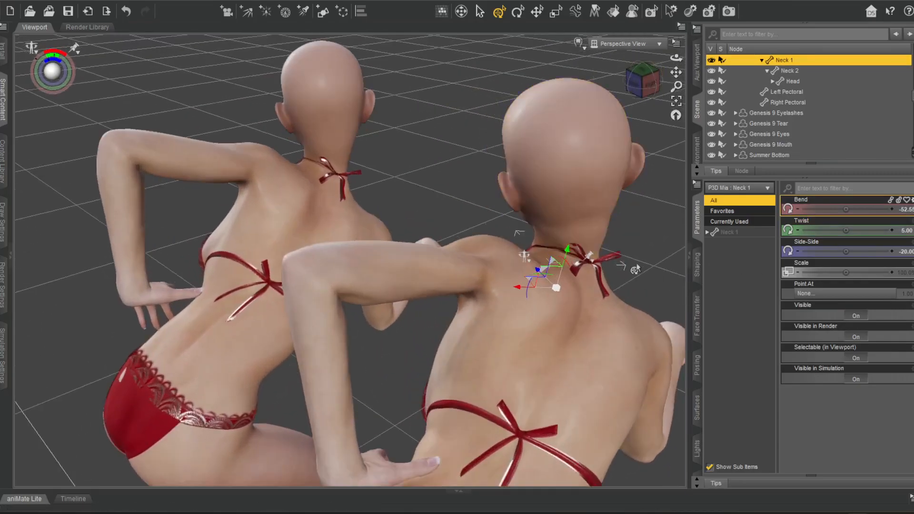
left_click(611, 259)
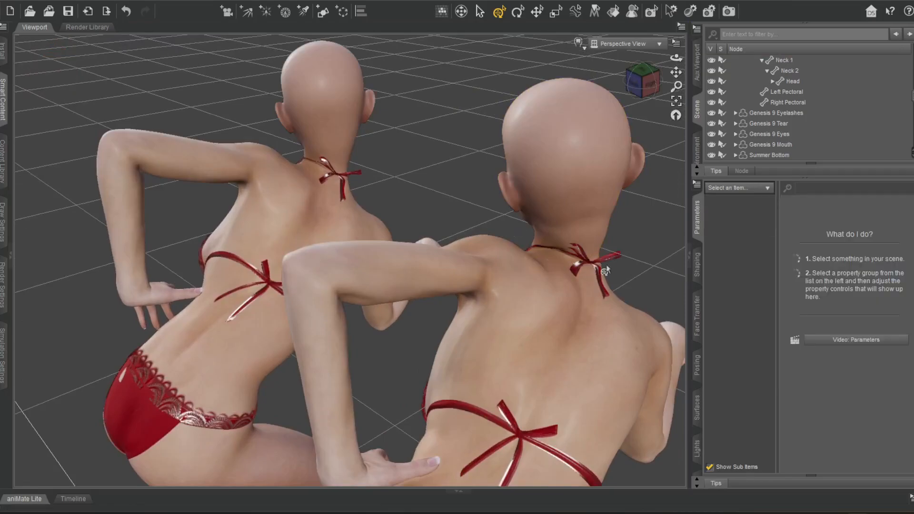
scroll(796, 105, "up", 8)
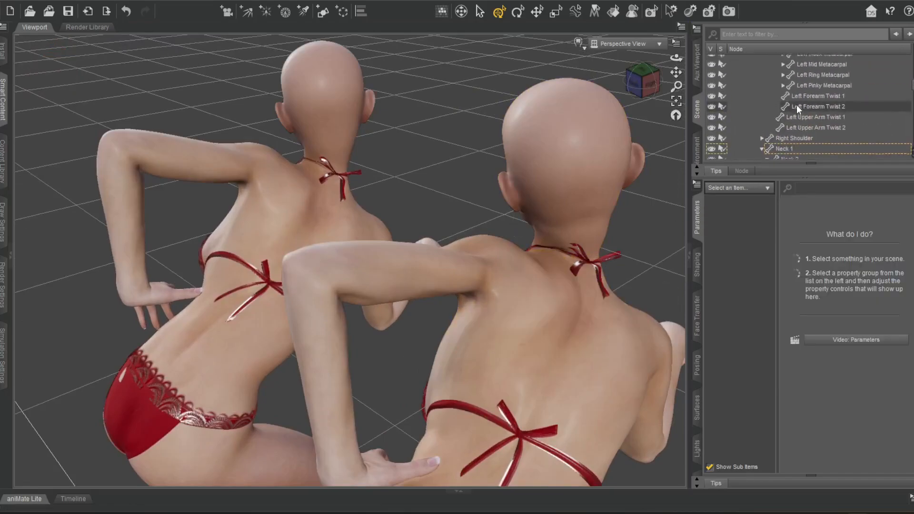
scroll(791, 107, "up", 8)
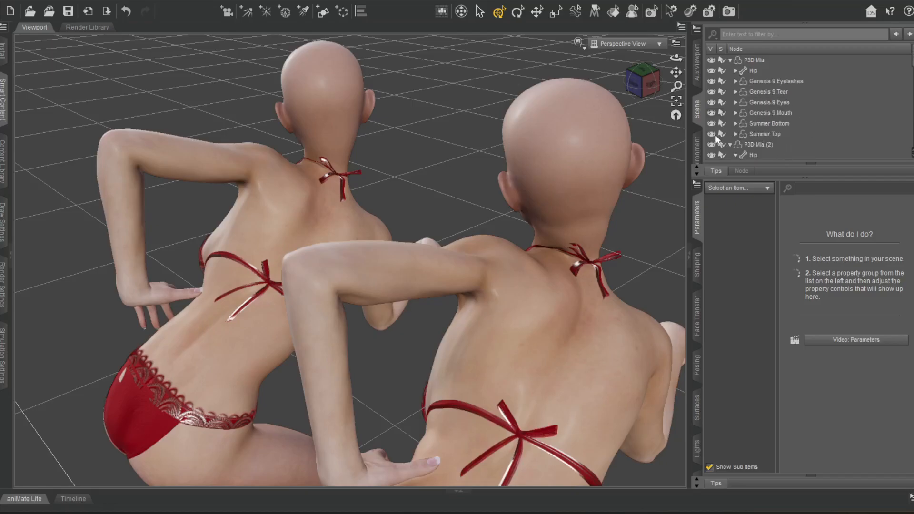
left_click(712, 135)
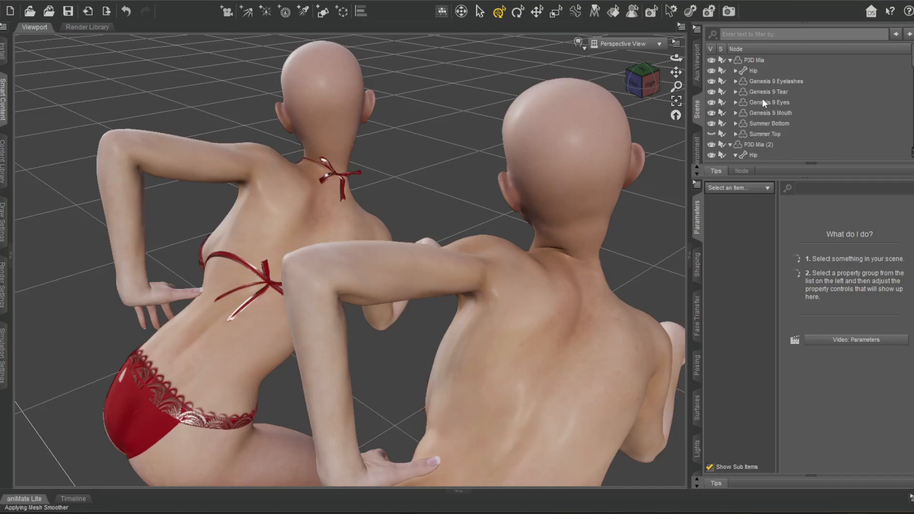
left_click(730, 60)
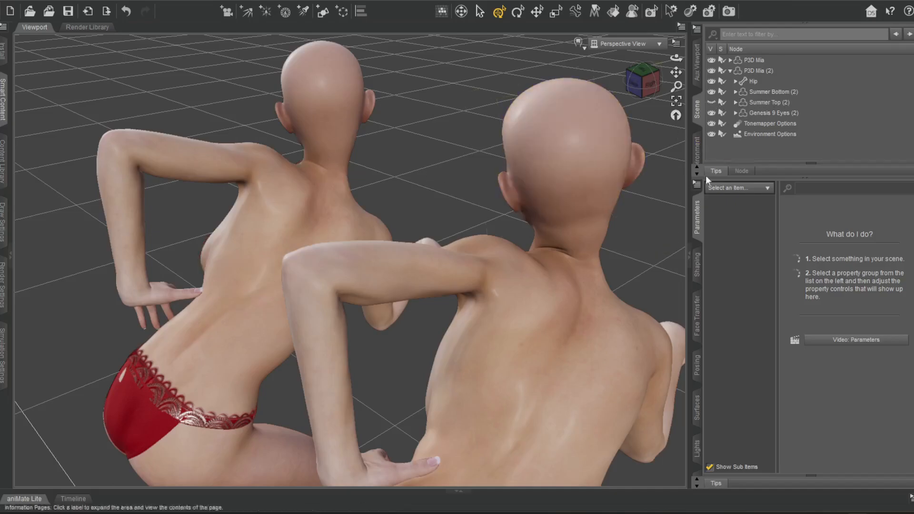
Examine the uncovered necks and upper backs of both figures closely from behind.
scroll(431, 147, "up", 3)
left_click_drag(677, 70, 649, 136)
mouse_move(643, 87)
left_mouse_down()
mouse_move(651, 72)
mouse_move(643, 87)
left_mouse_up()
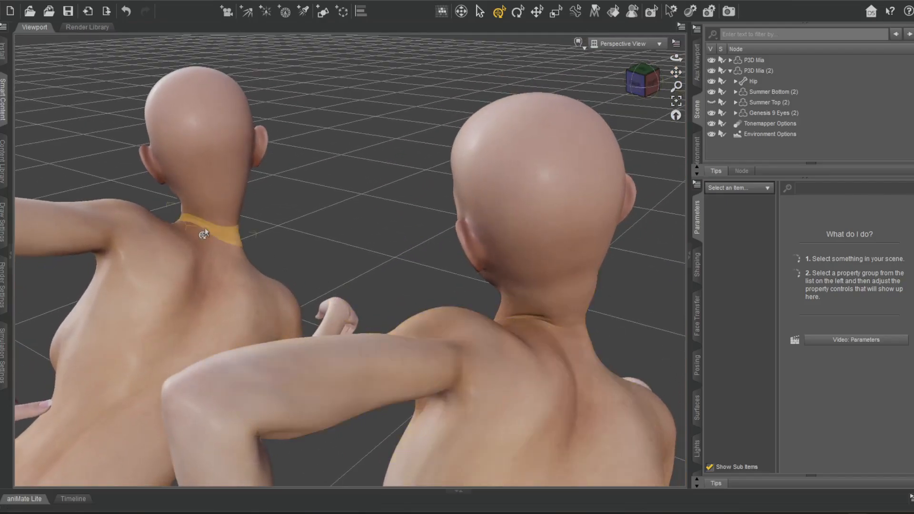
scroll(357, 263, "down", 2)
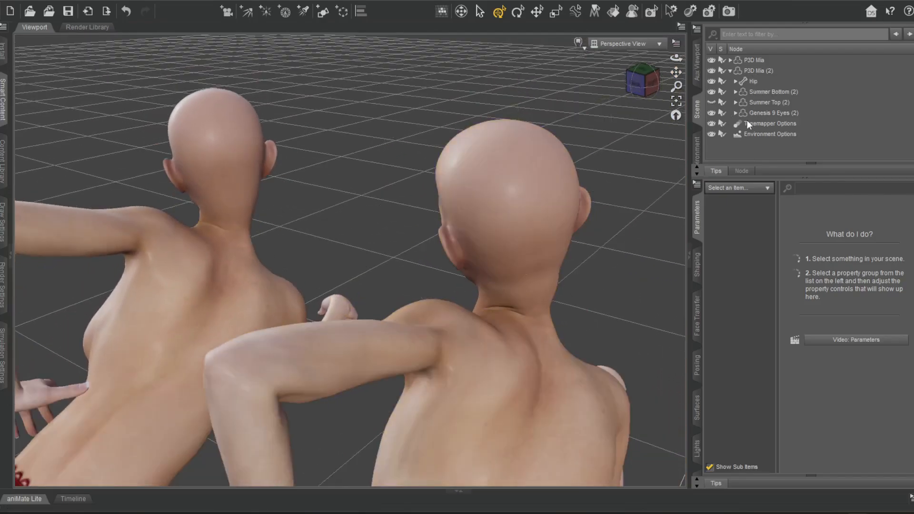
Make the Summer Top of both figures visible again.
left_click(711, 102)
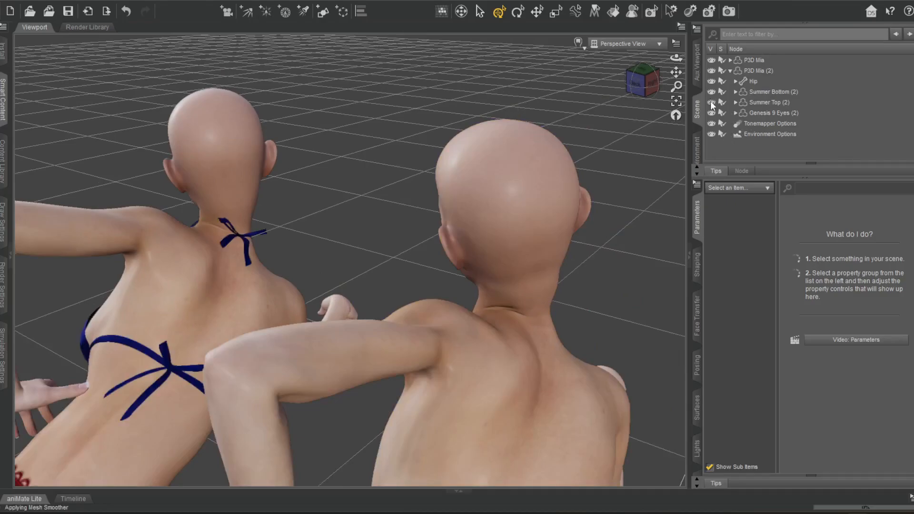
left_click(730, 60)
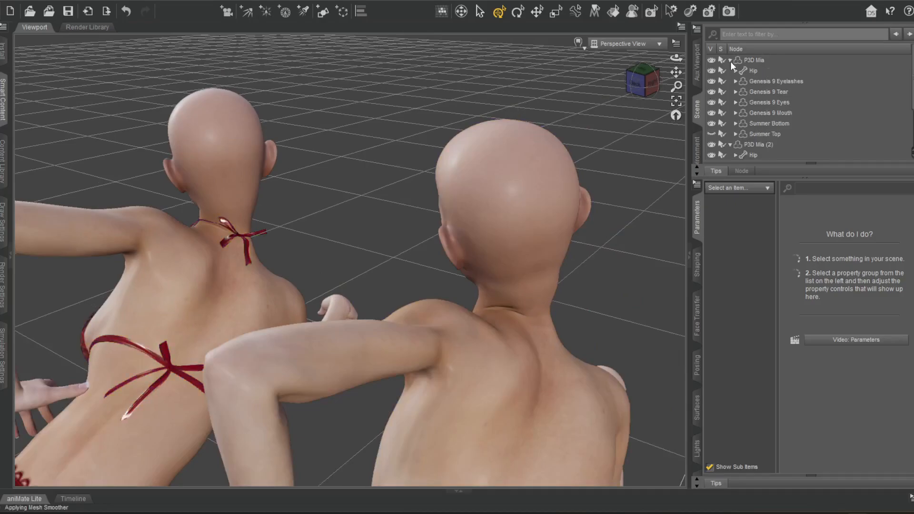
left_click(712, 133)
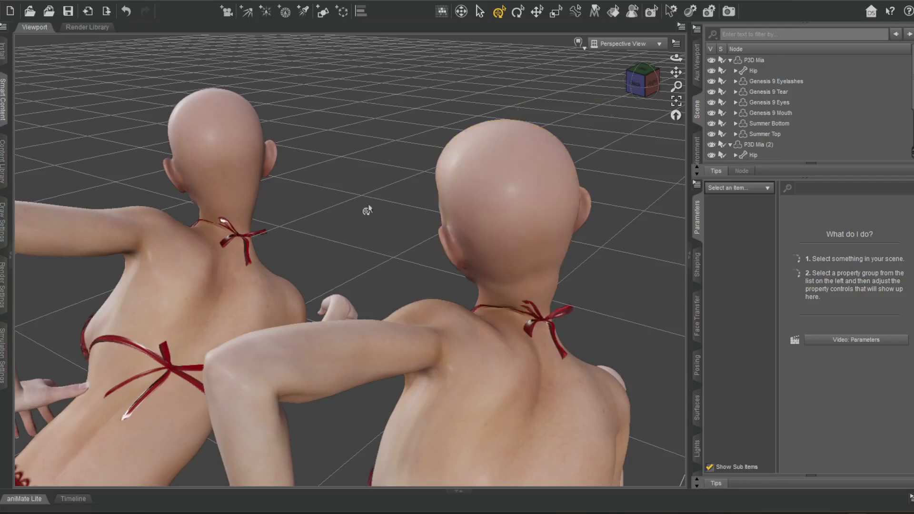
Compare the faces, necks and torsos of both figures from the front.
scroll(344, 217, "down", 5)
scroll(344, 217, "down", 2)
left_click_drag(648, 84, 557, 58)
scroll(507, 220, "up", 2)
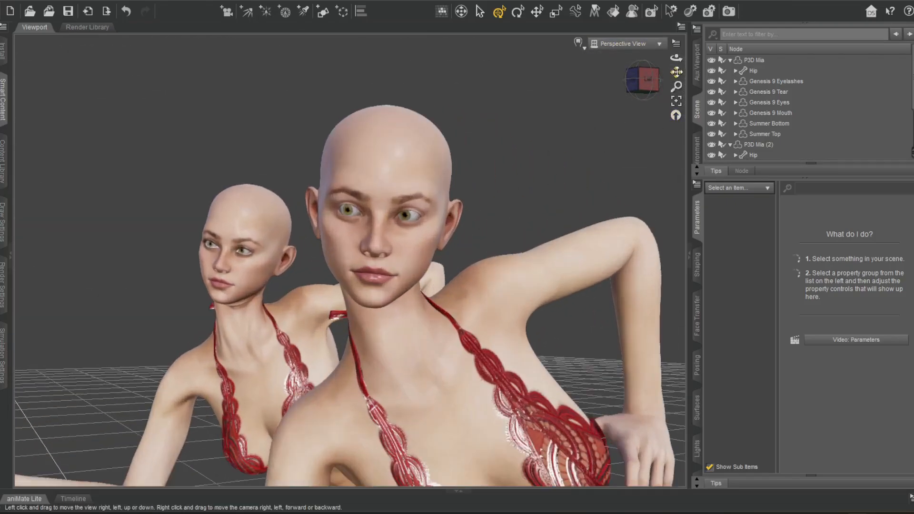
left_click_drag(677, 73, 665, 31)
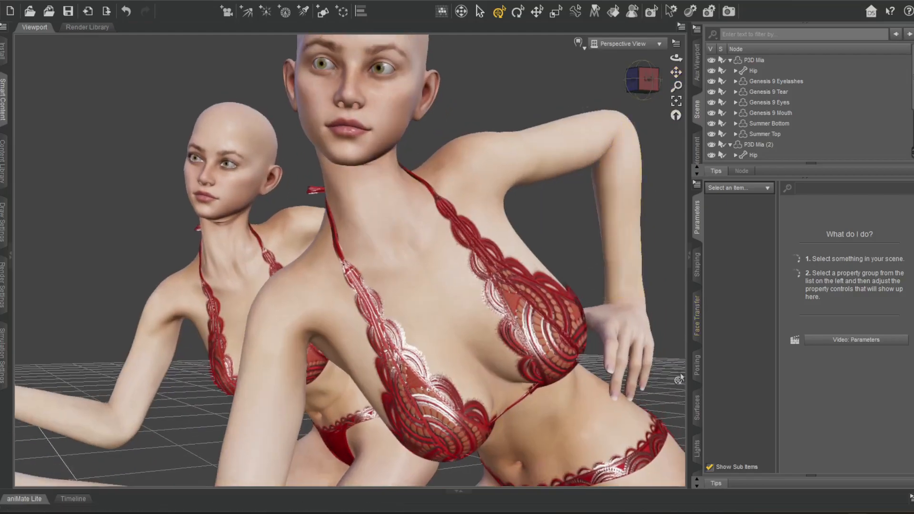
Switch to the Daz 3D store page for Natural Movements Pack for Genesis 9 and review its price and product details.
mouse_move(754, 501)
left_click(768, 470)
scroll(627, 248, "up", 7)
scroll(627, 248, "up", 6)
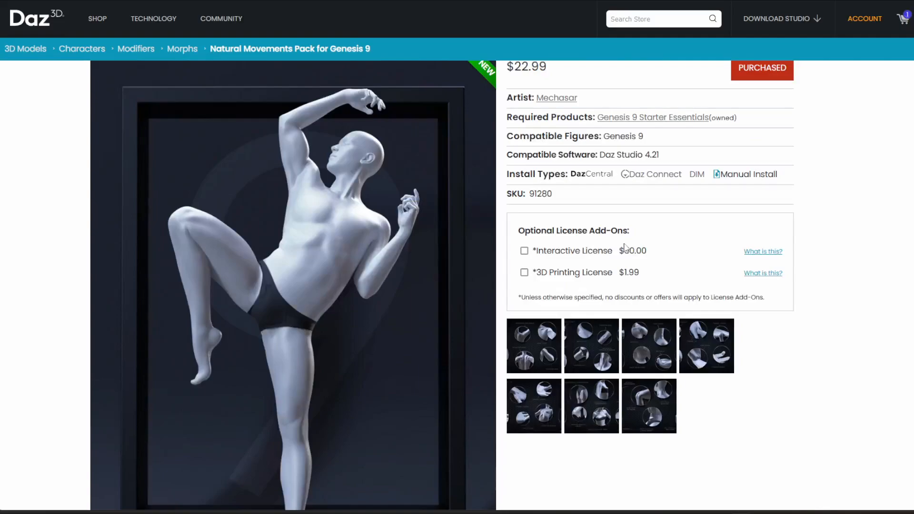